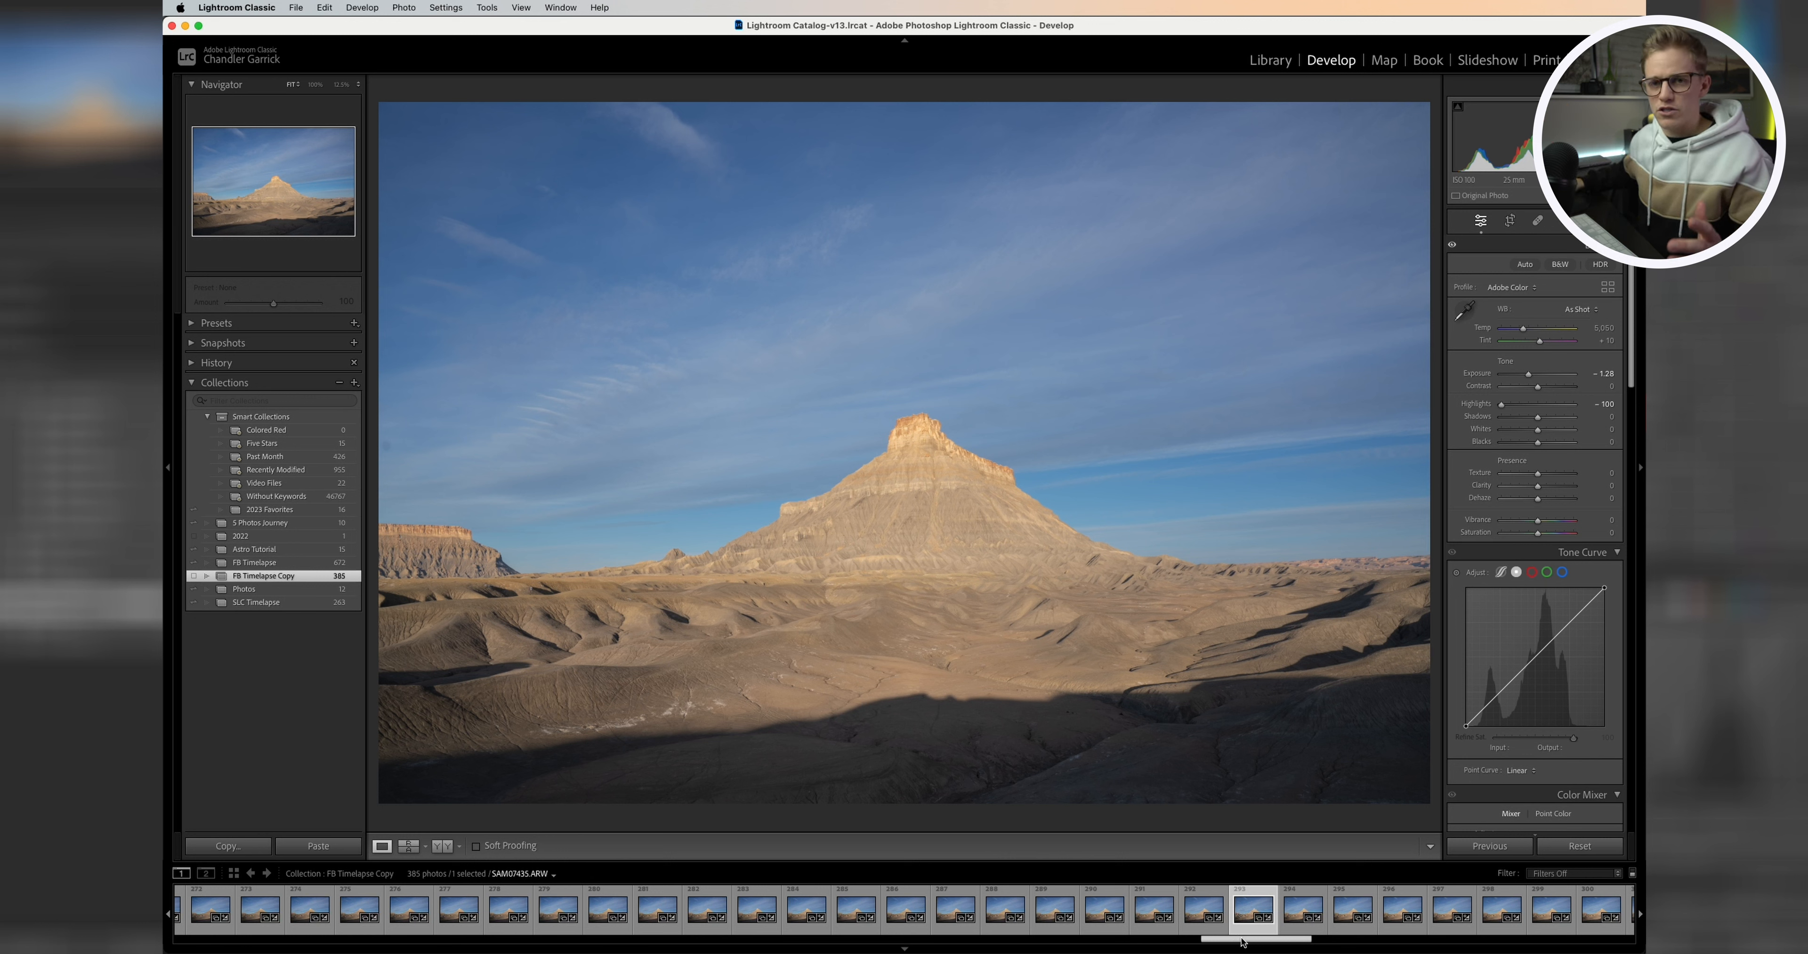
drag(1256, 938, 231, 939)
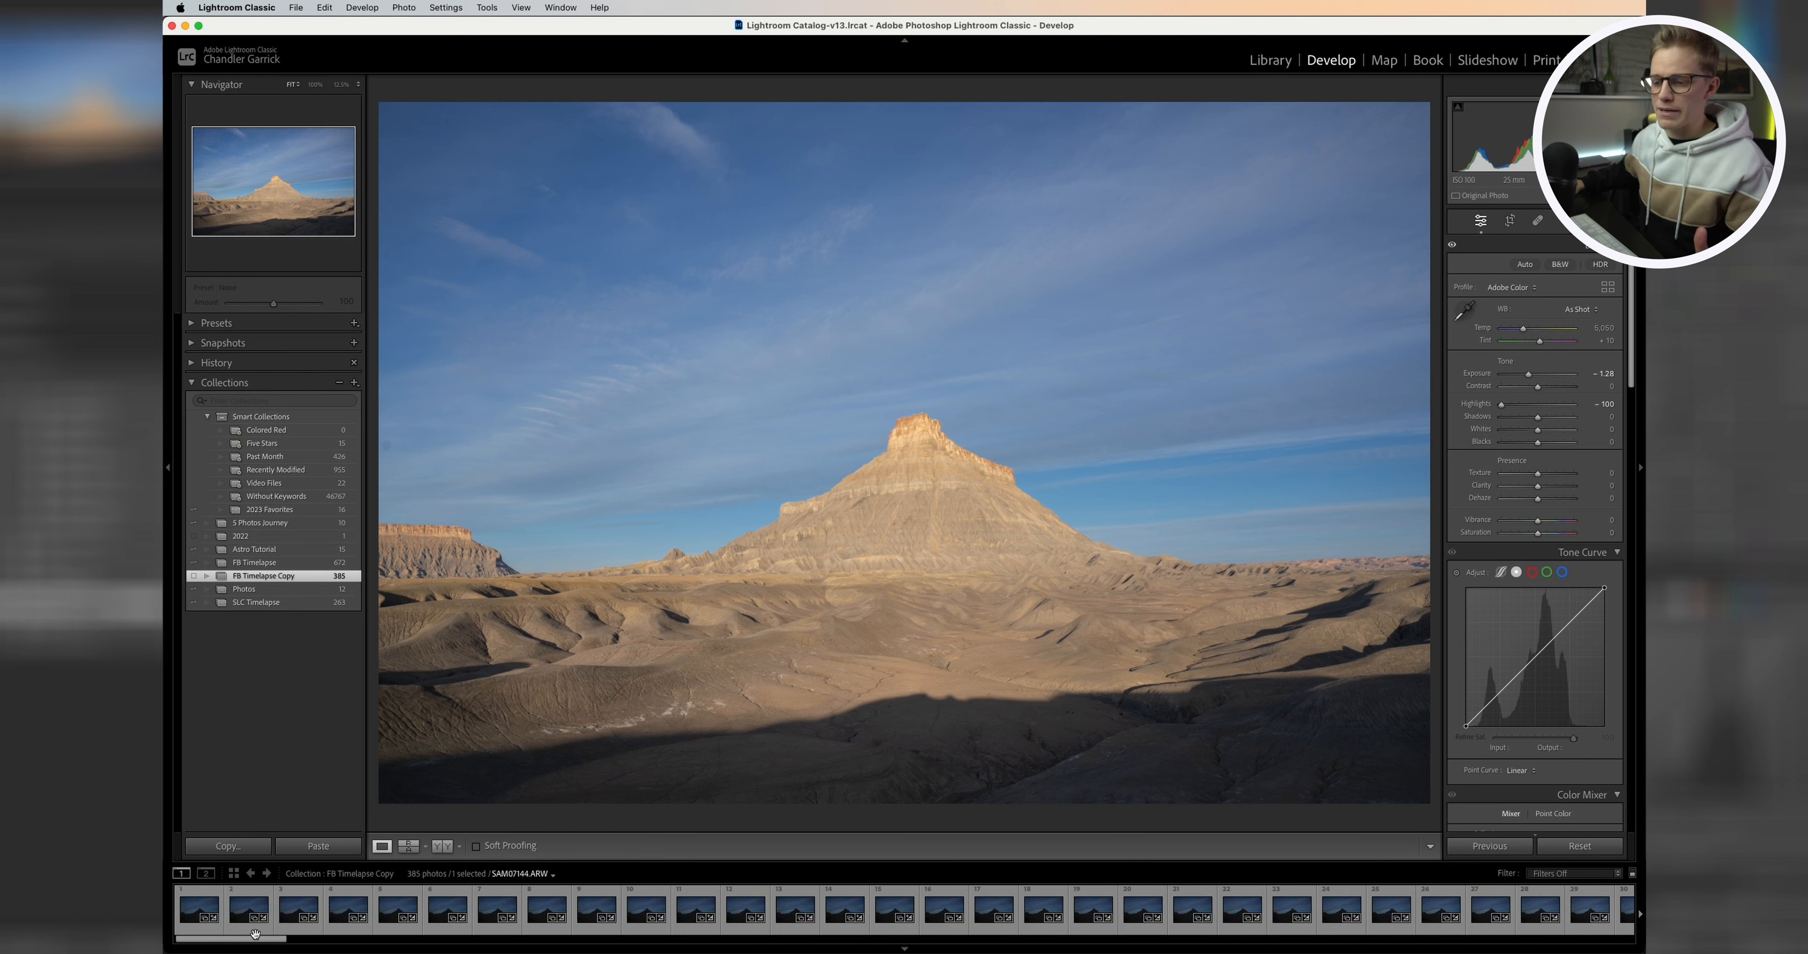
drag(251, 939, 682, 952)
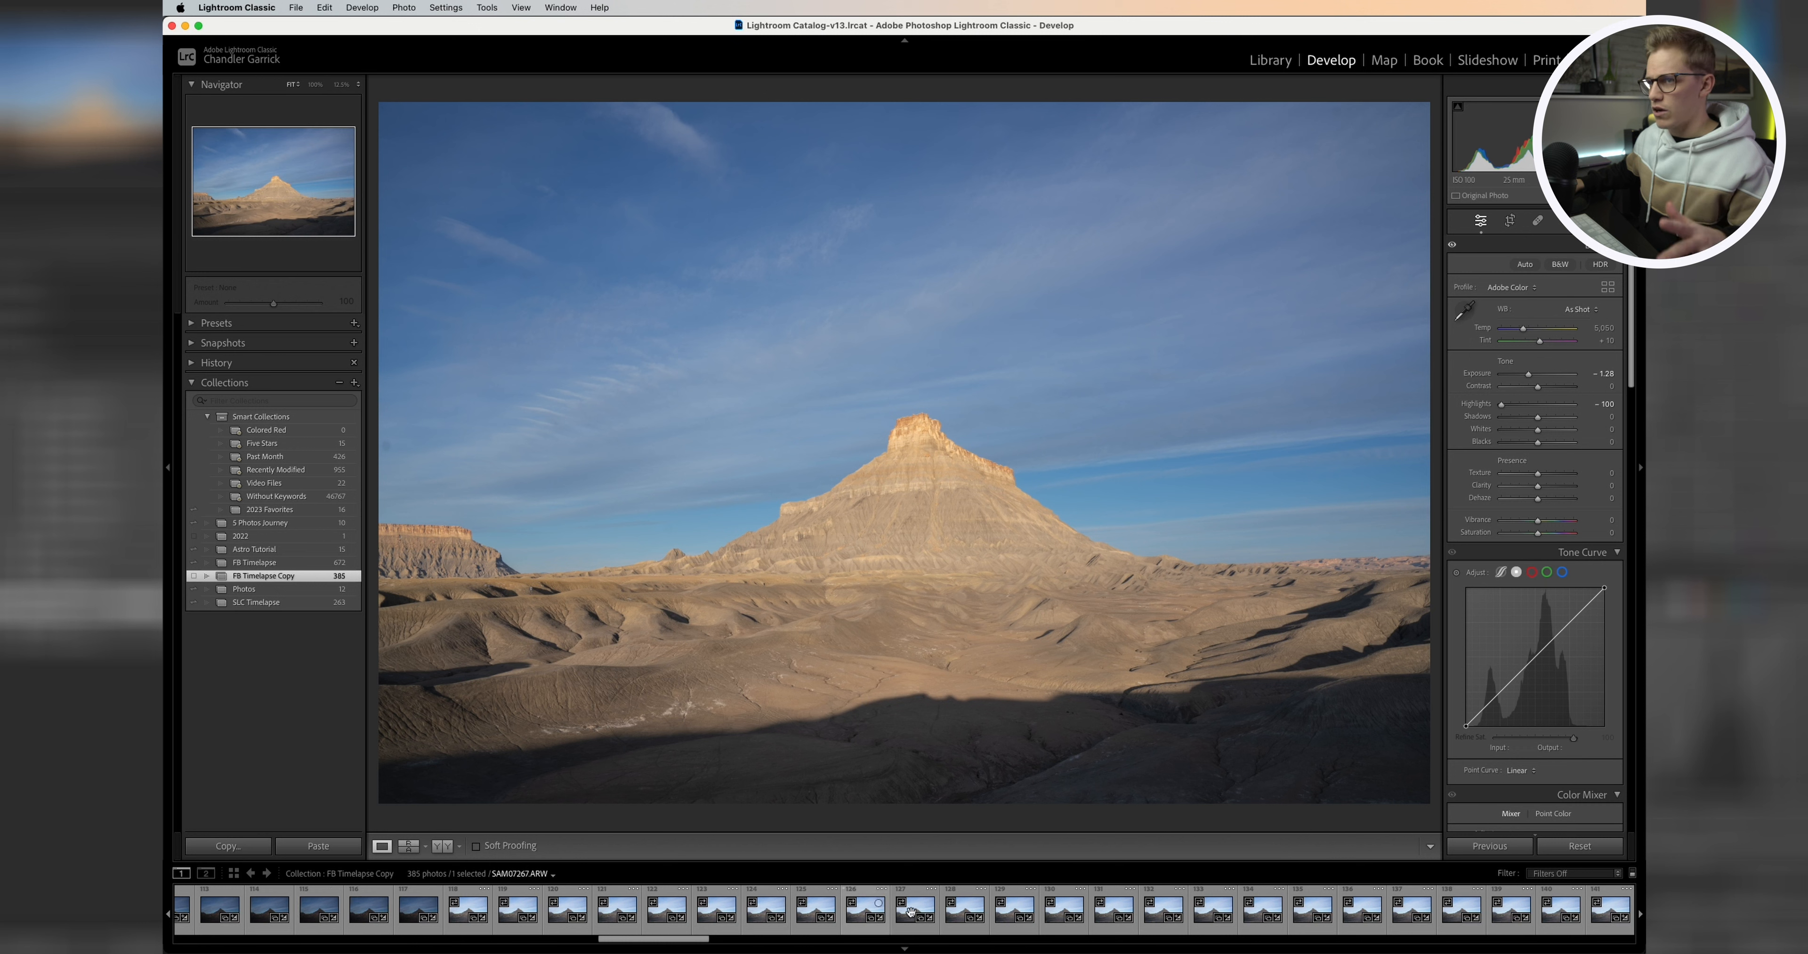
click(453, 8)
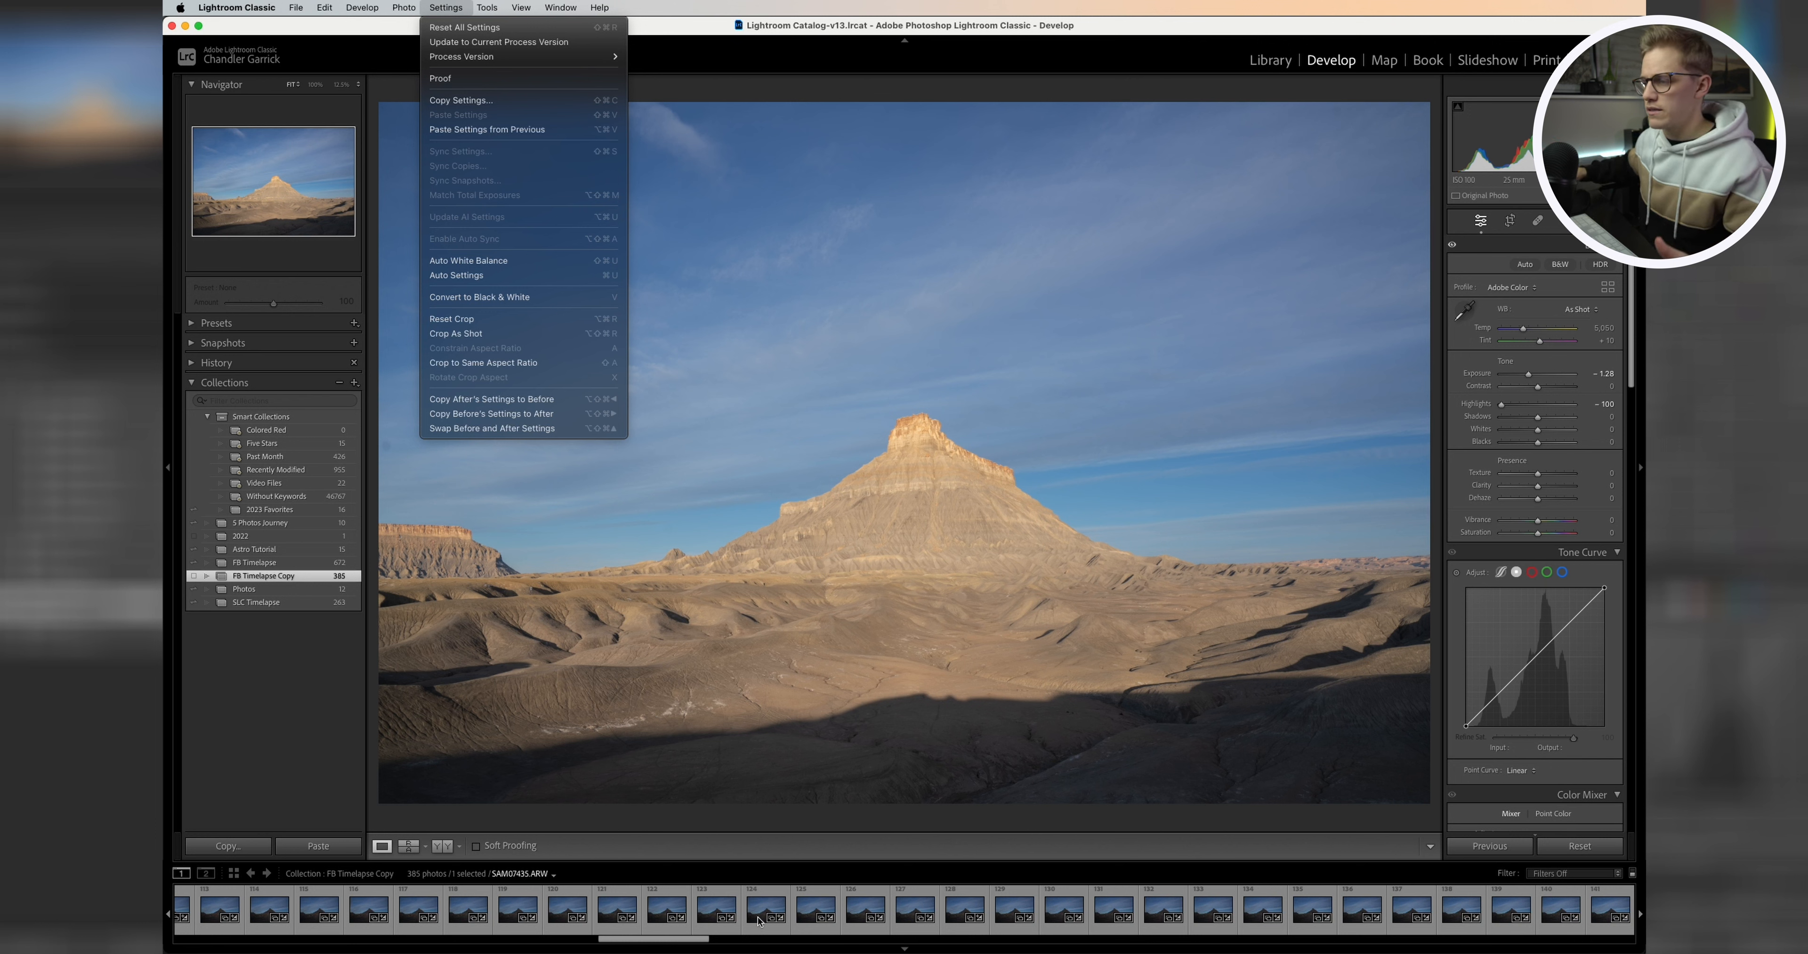
click(675, 946)
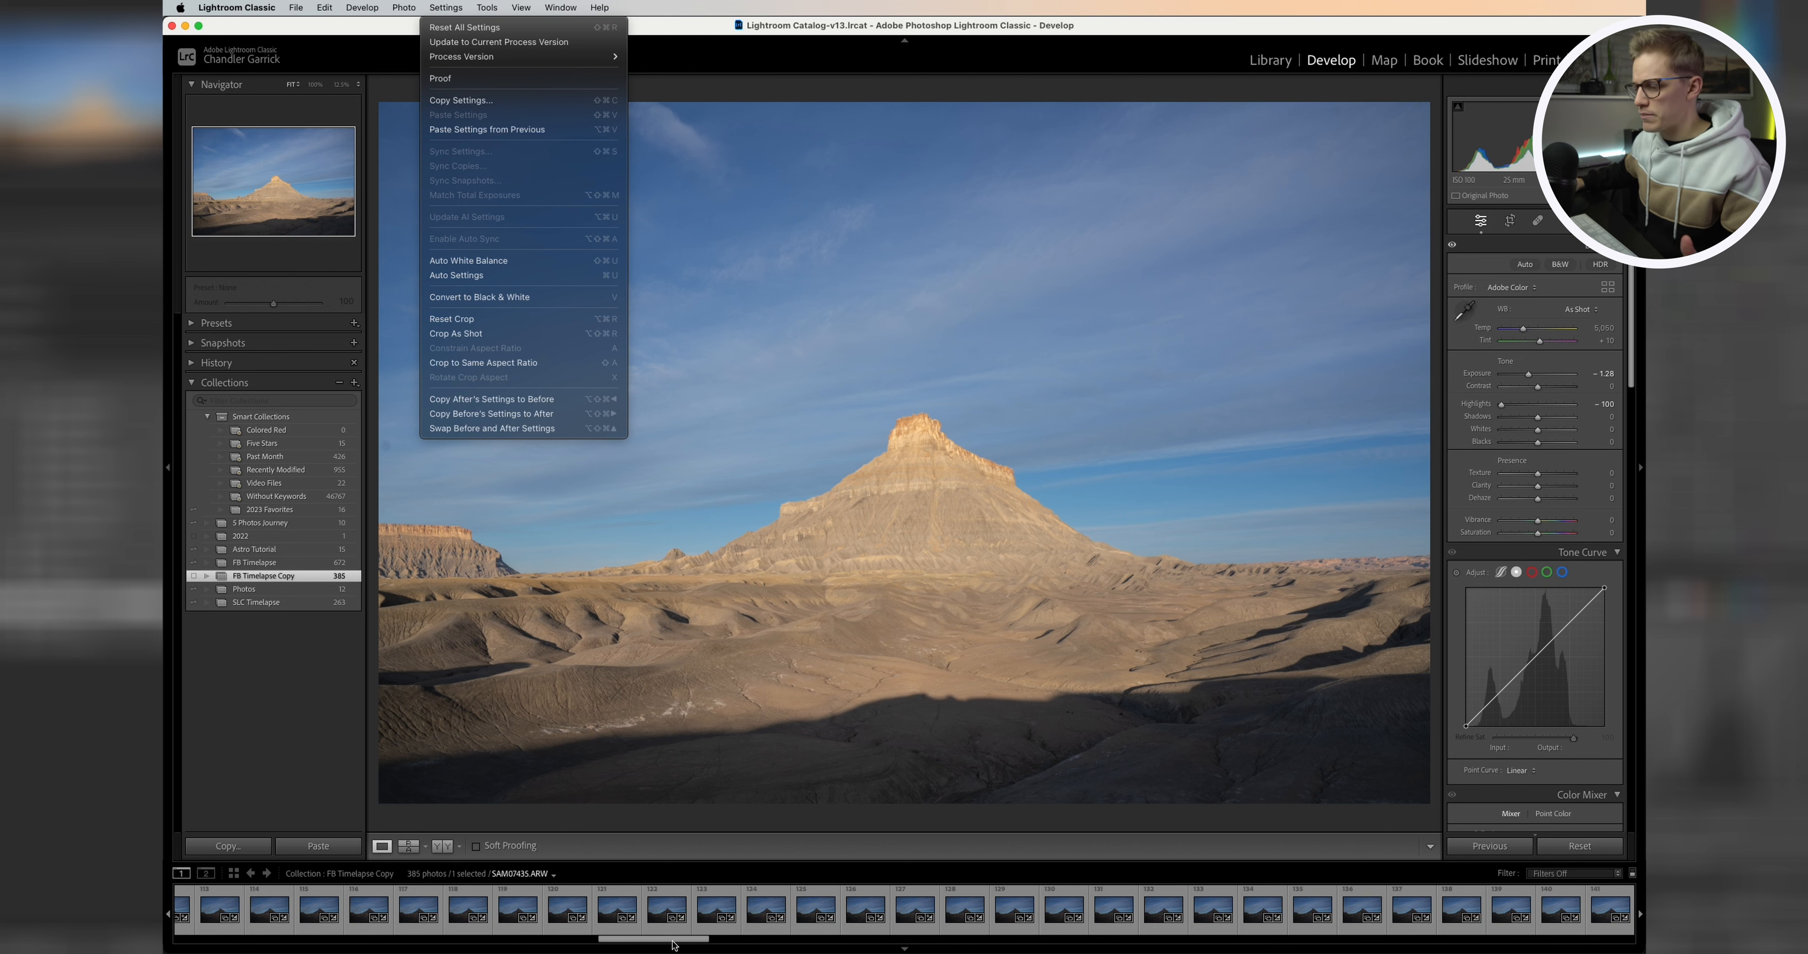
Step: Select all 385 timelapse frames in the filmstrip, from the first frame through the last
drag(691, 942, 277, 942)
click(226, 903)
click(211, 909)
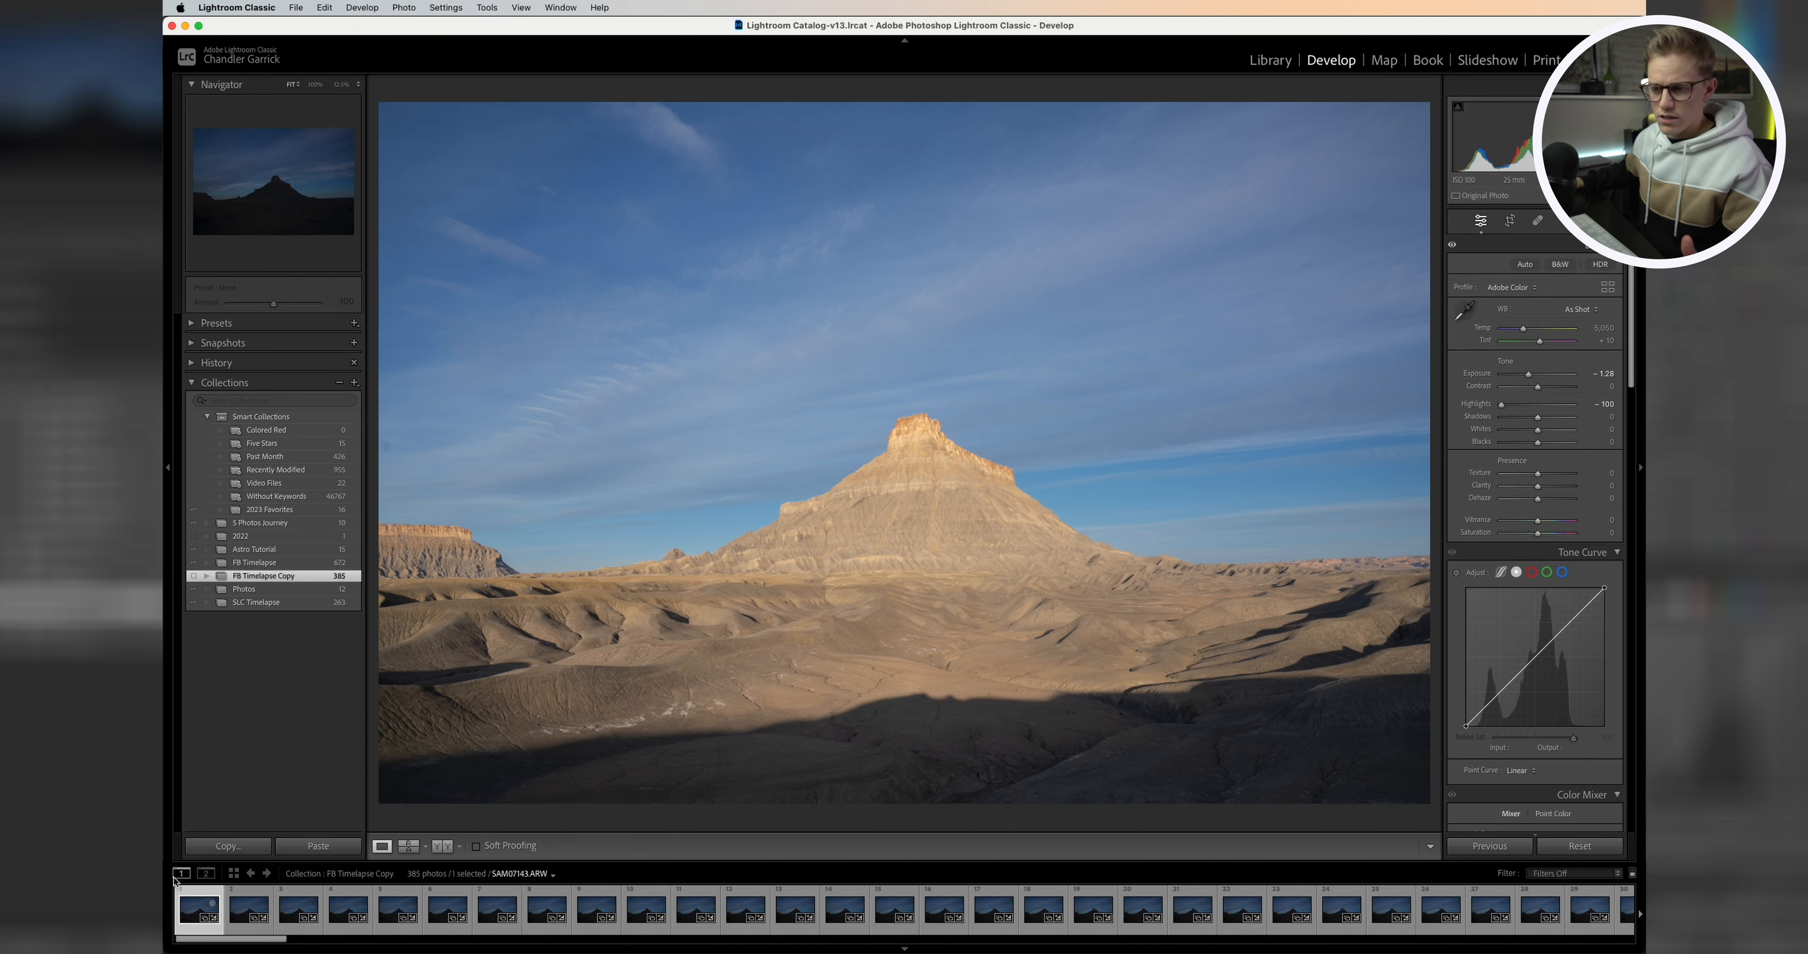
drag(214, 945, 1620, 942)
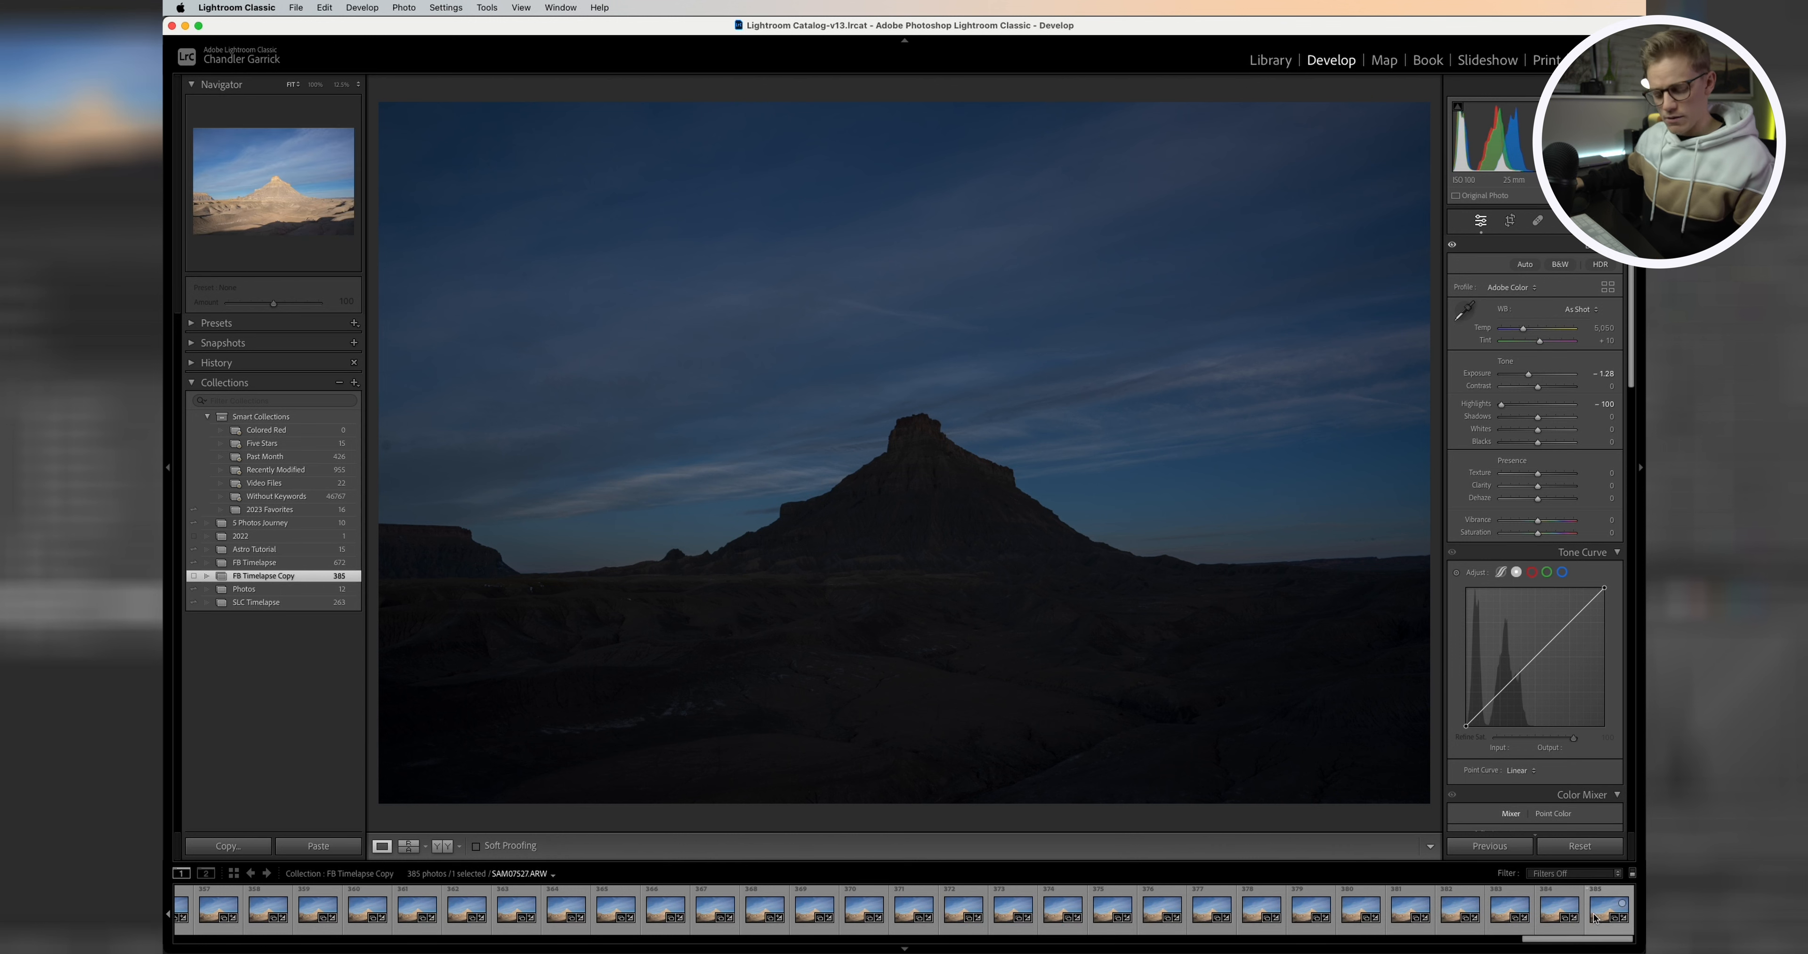
shift+click(1594, 919)
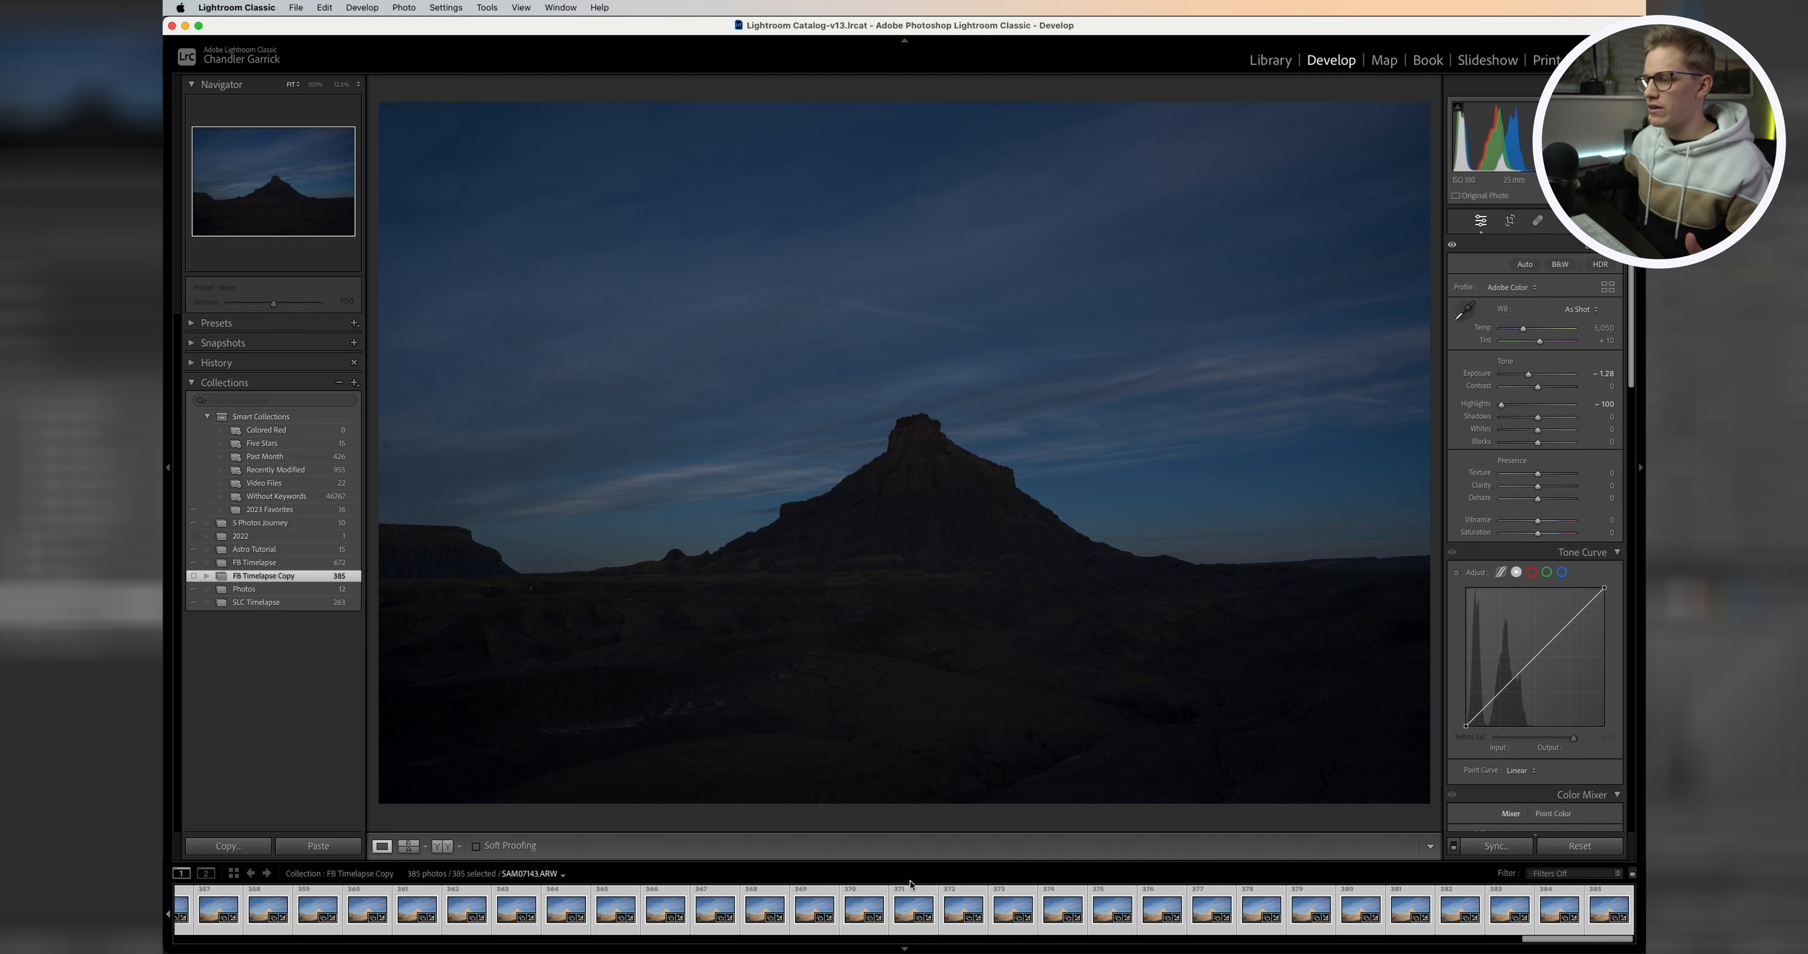
Step: Open the export dialog and set the destination to a new folder named FB TL inside Capitol Reef
click(297, 8)
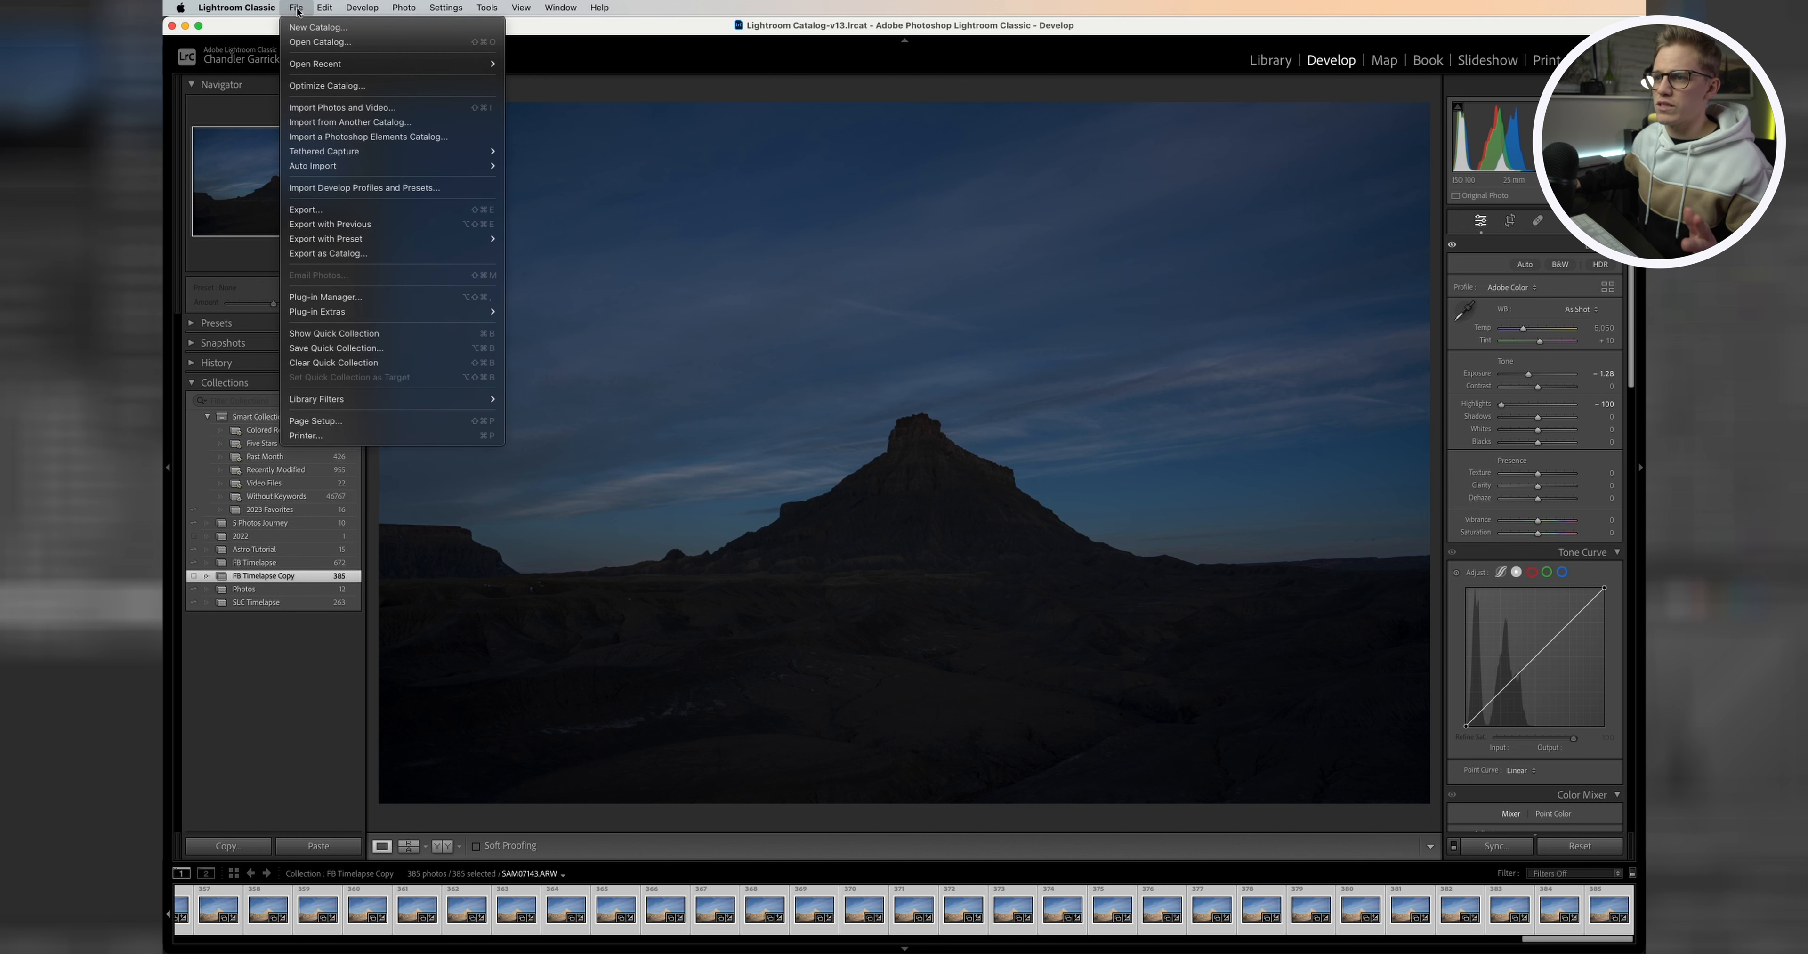
click(357, 211)
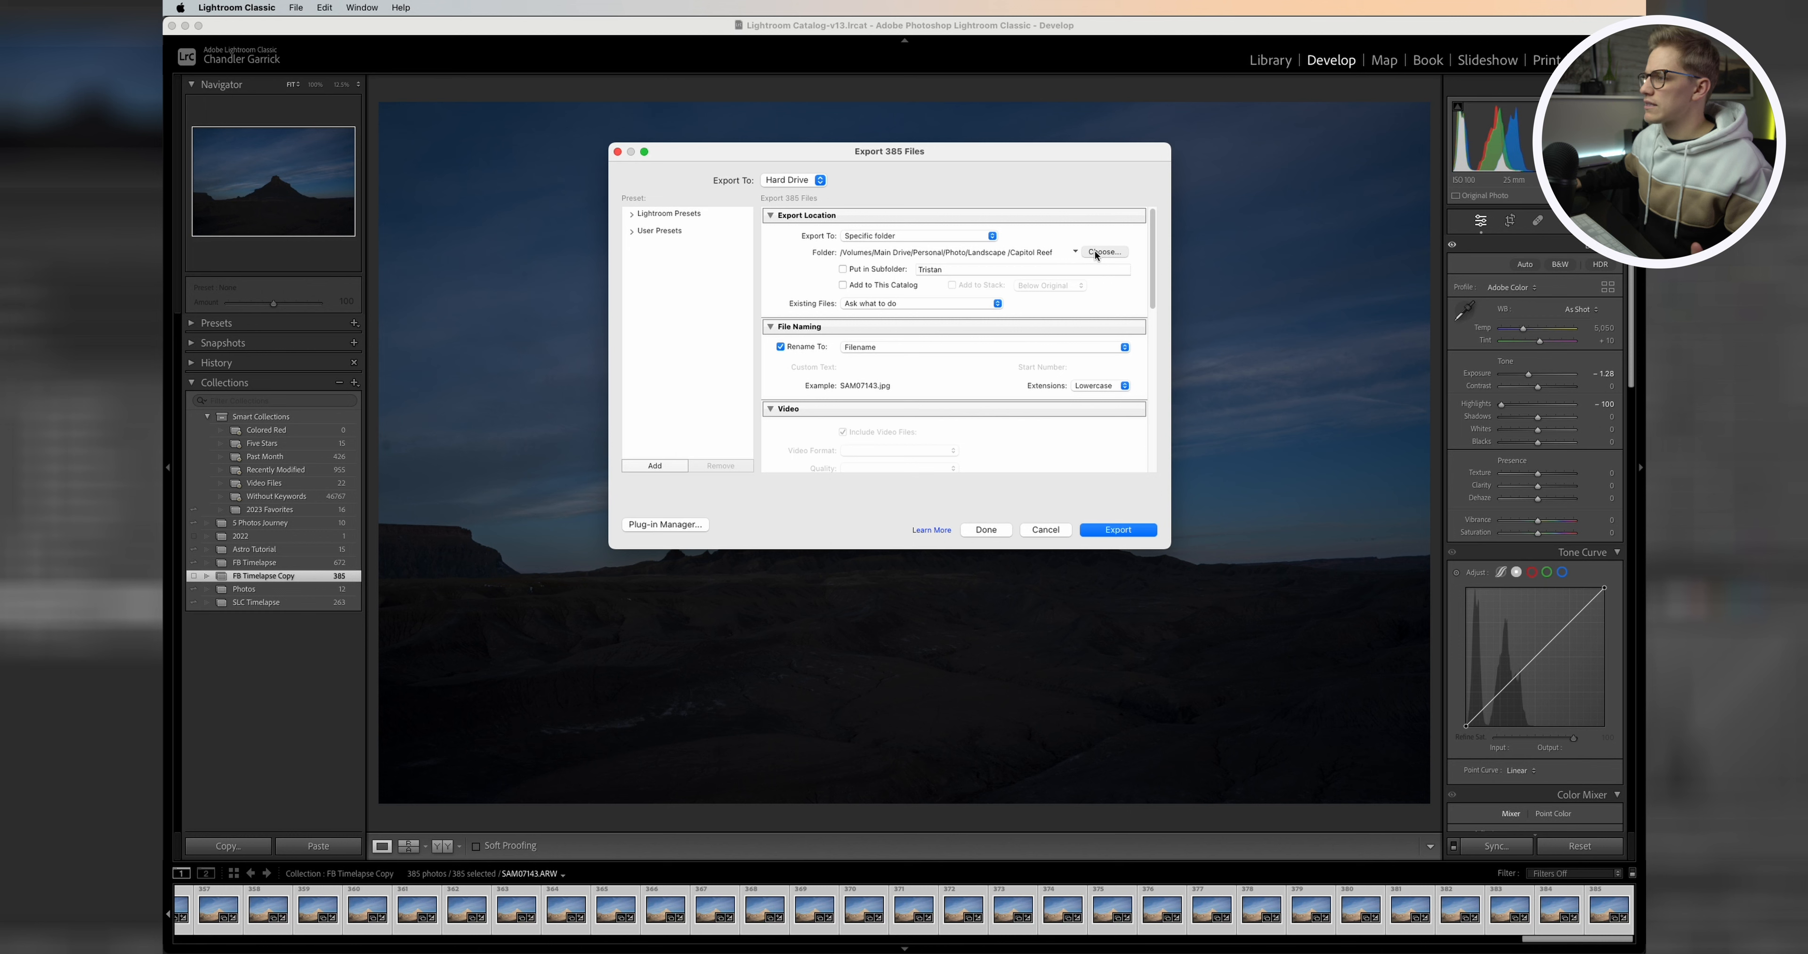
click(1103, 254)
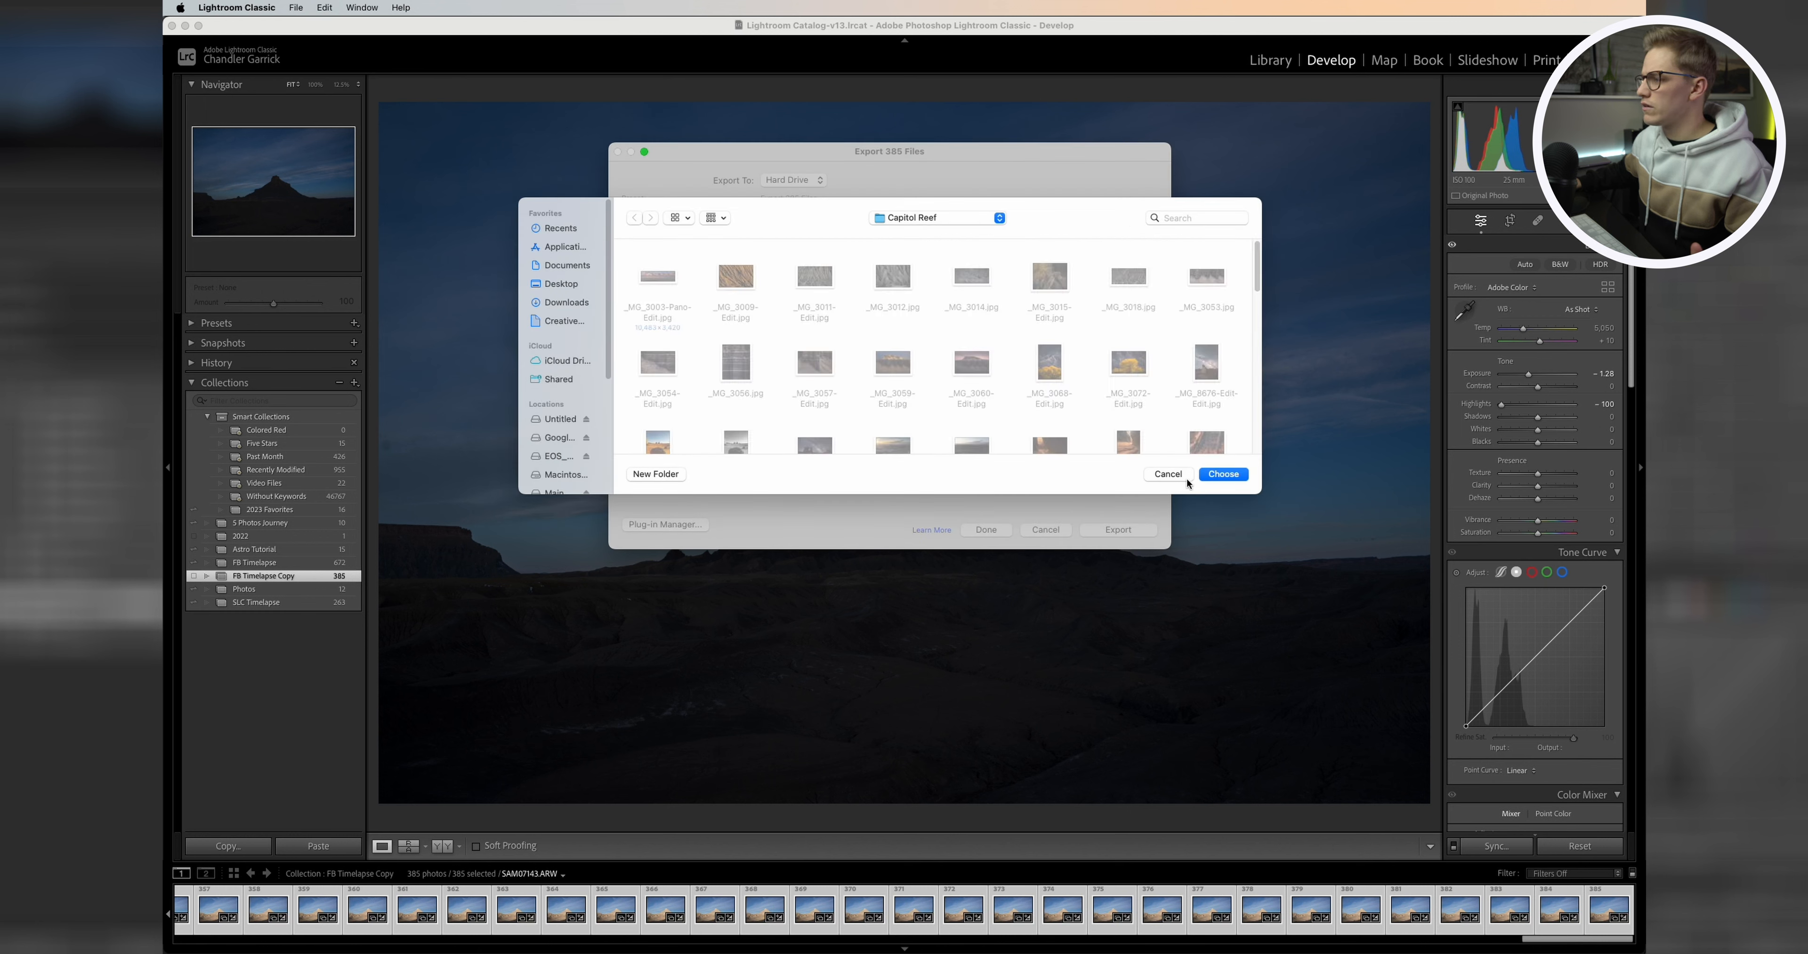
click(655, 474)
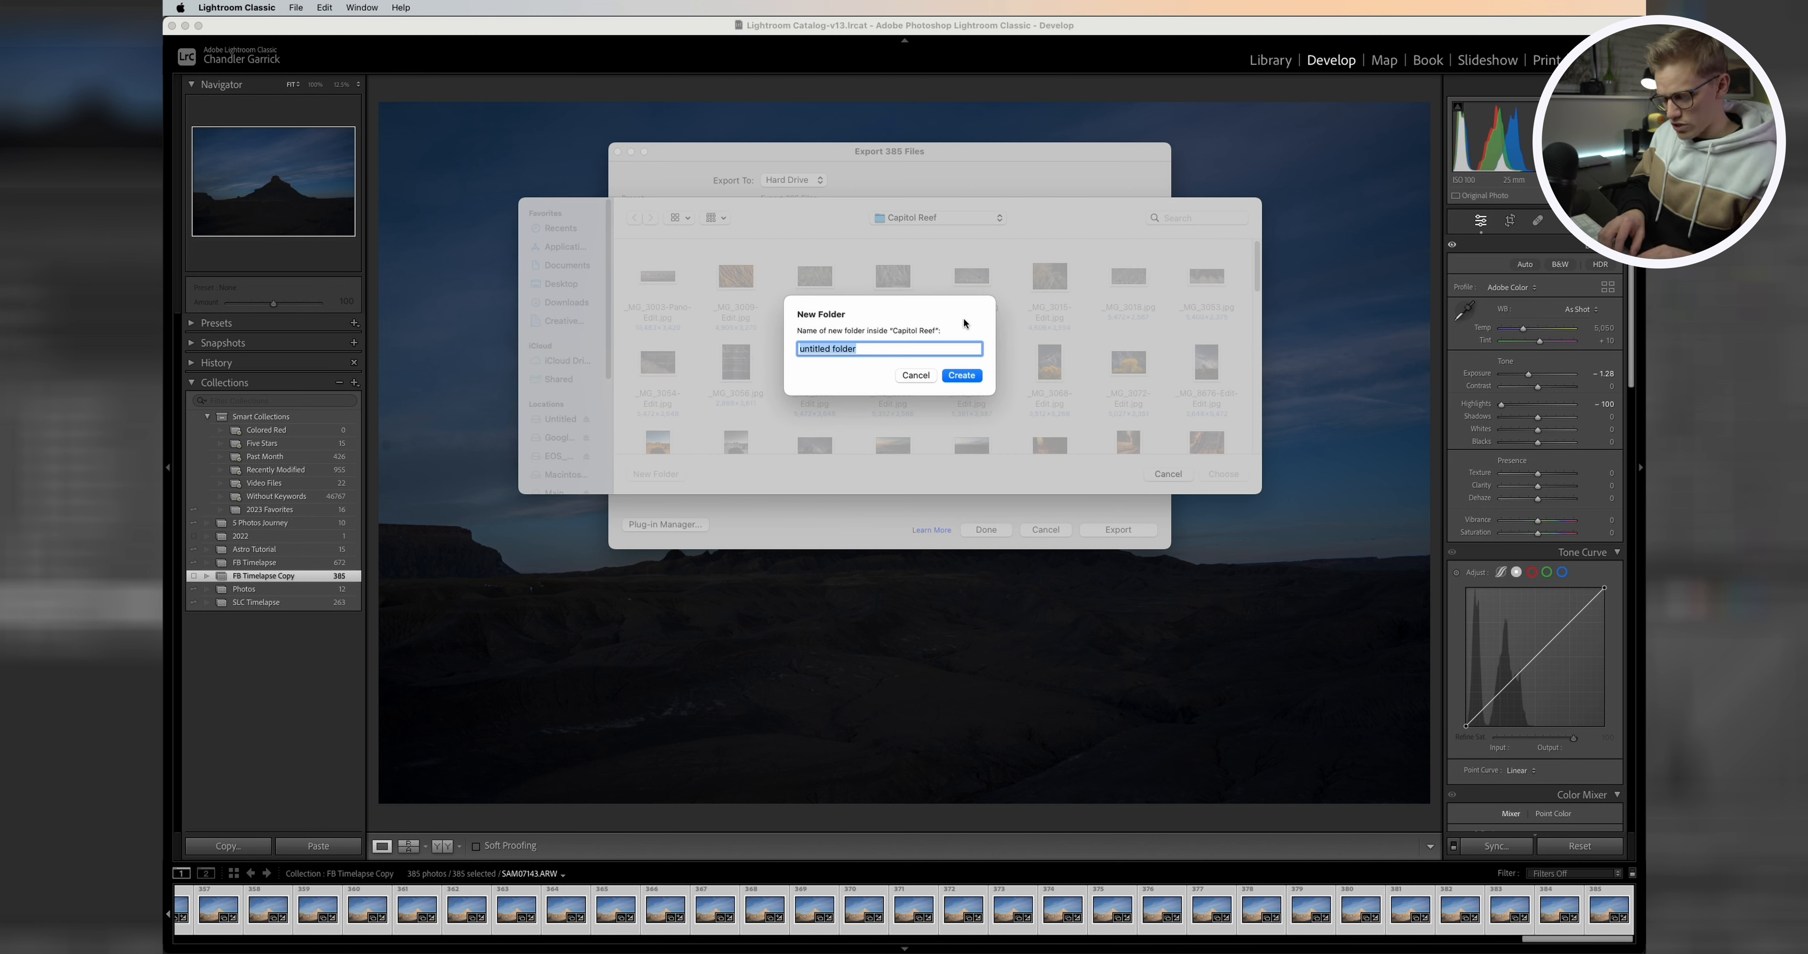
text(FB)
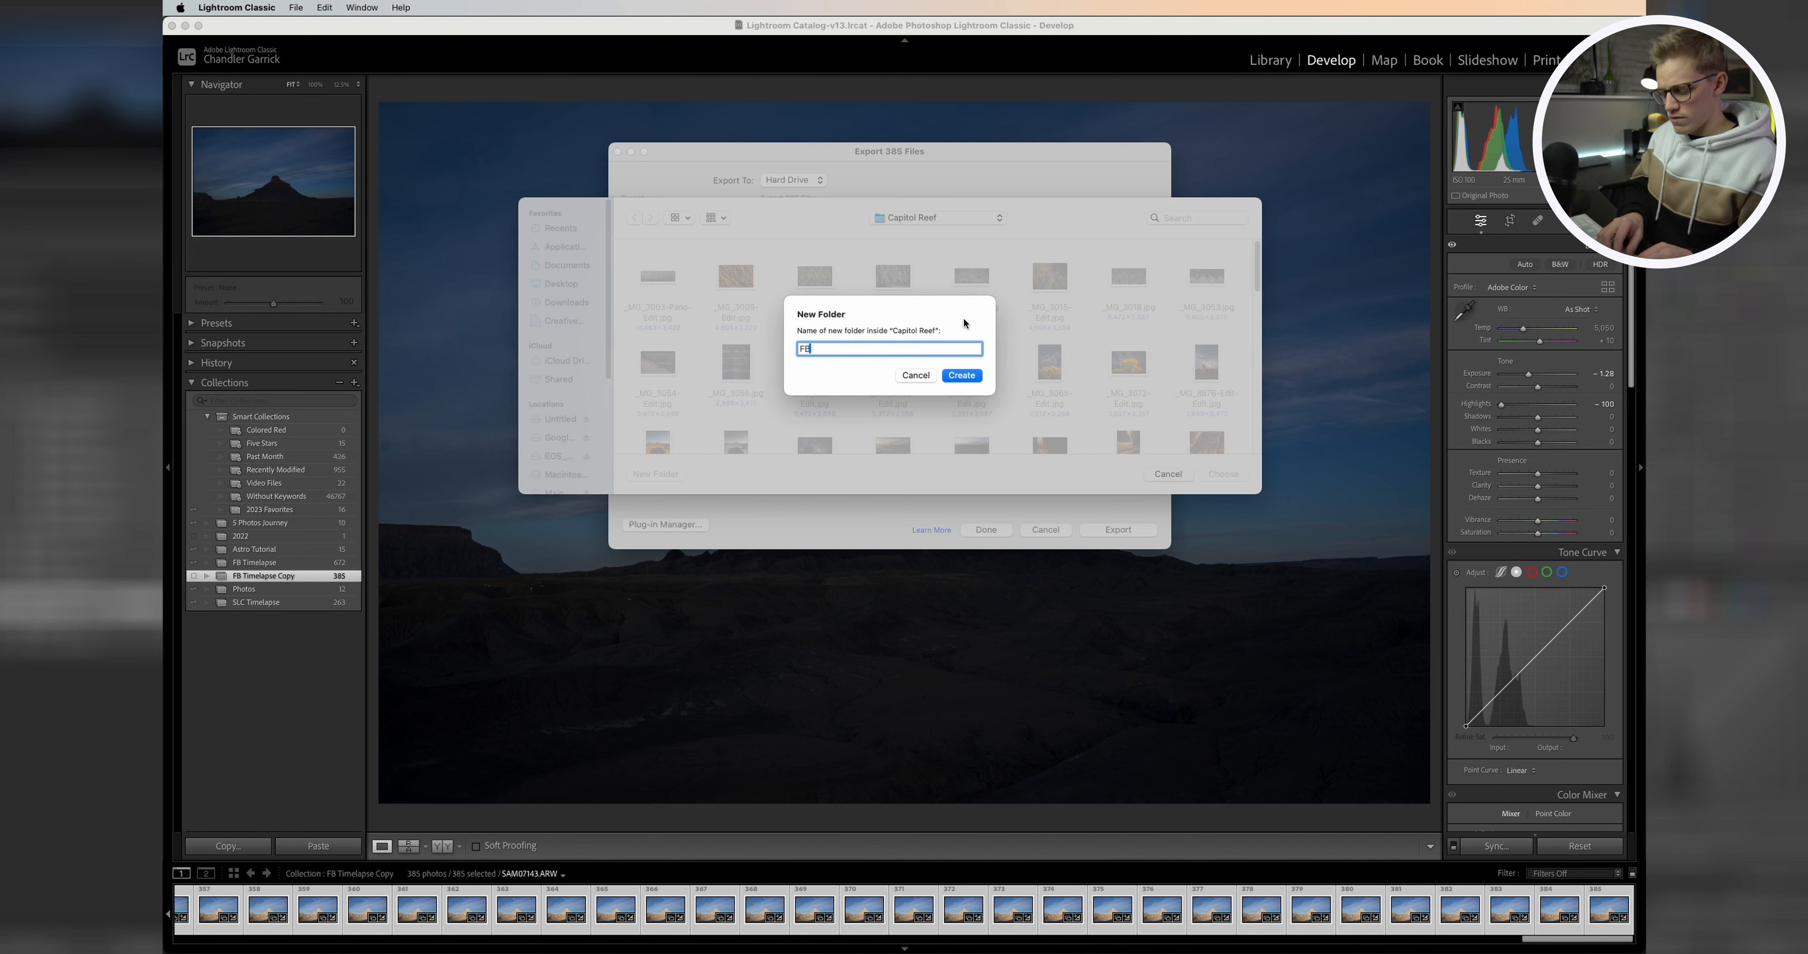
text( TL)
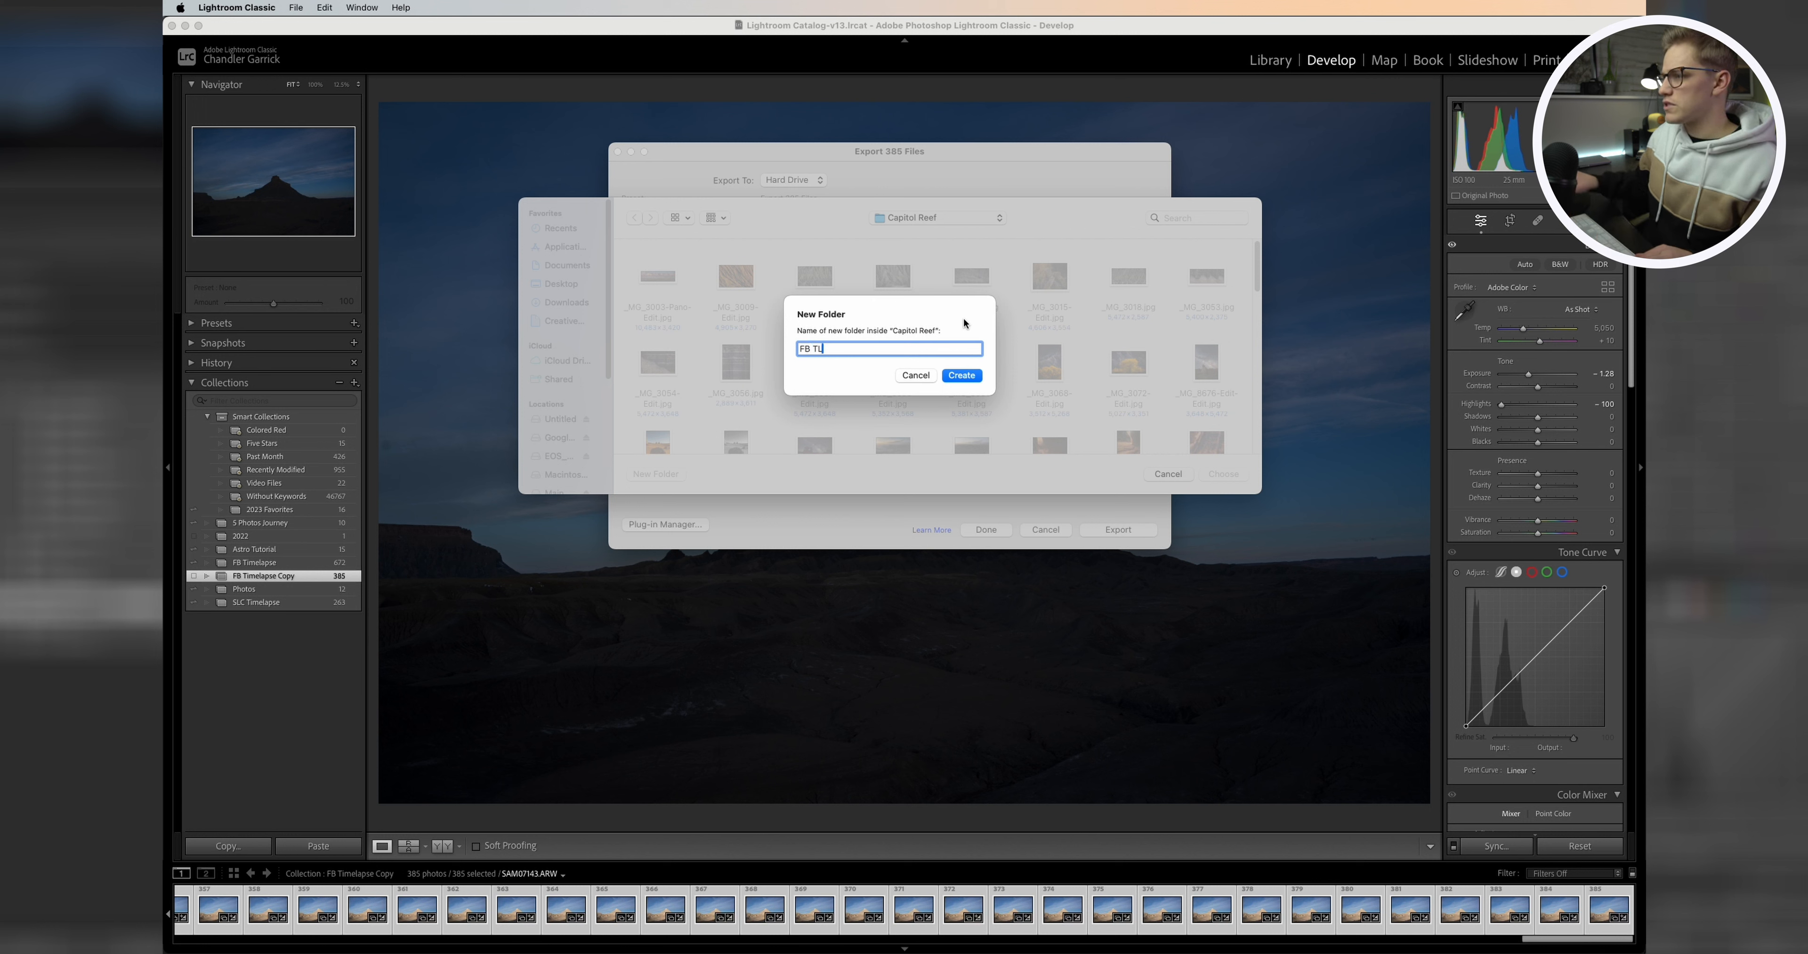
click(960, 377)
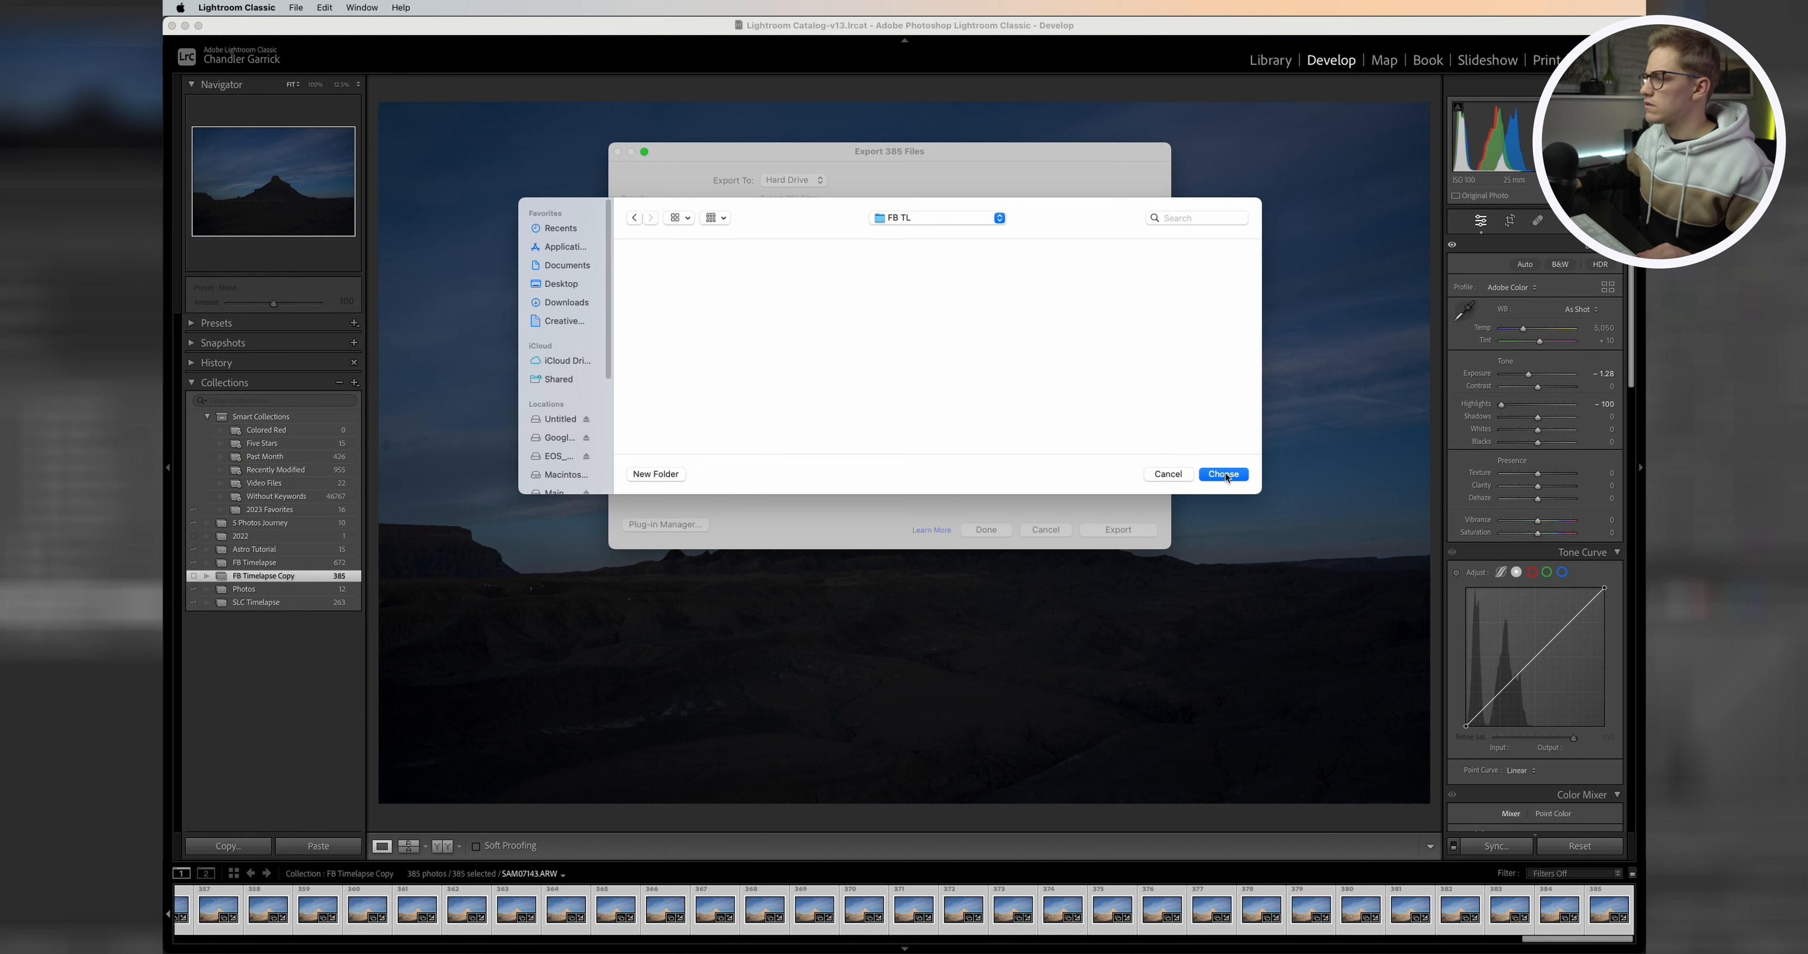
click(1225, 475)
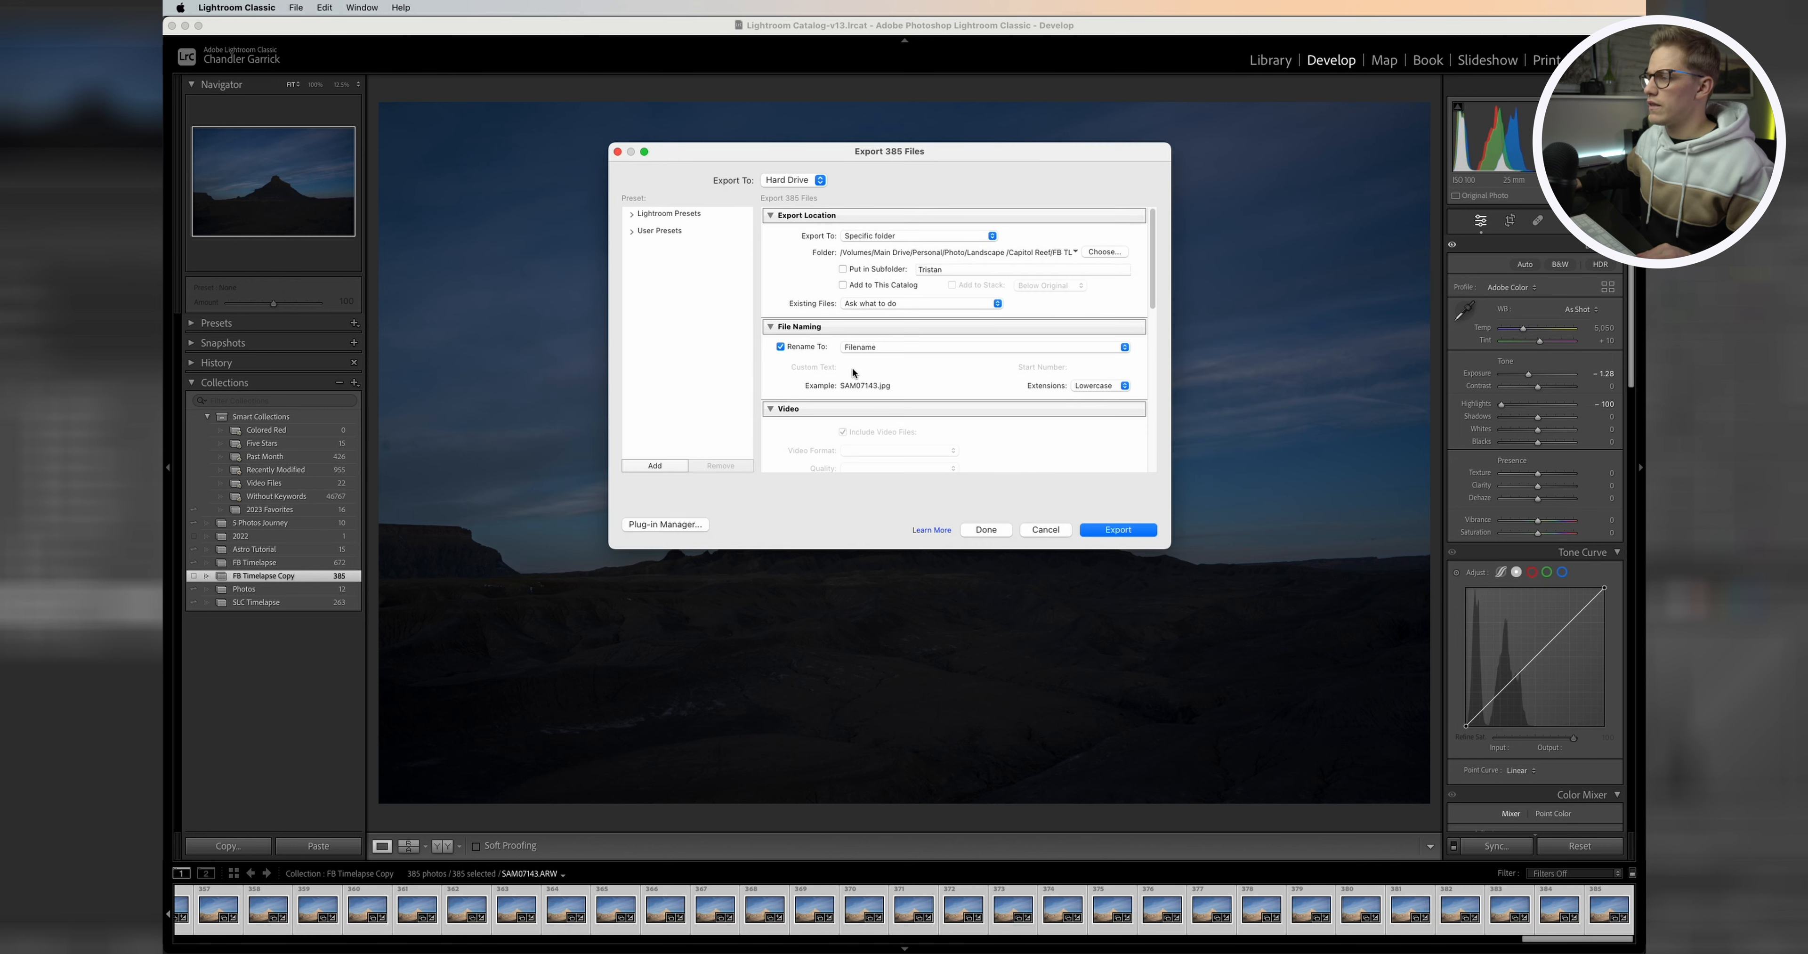
Step: Set file naming to Custom Name - Sequence with the custom text FBTL
scroll(885, 364, down, 1)
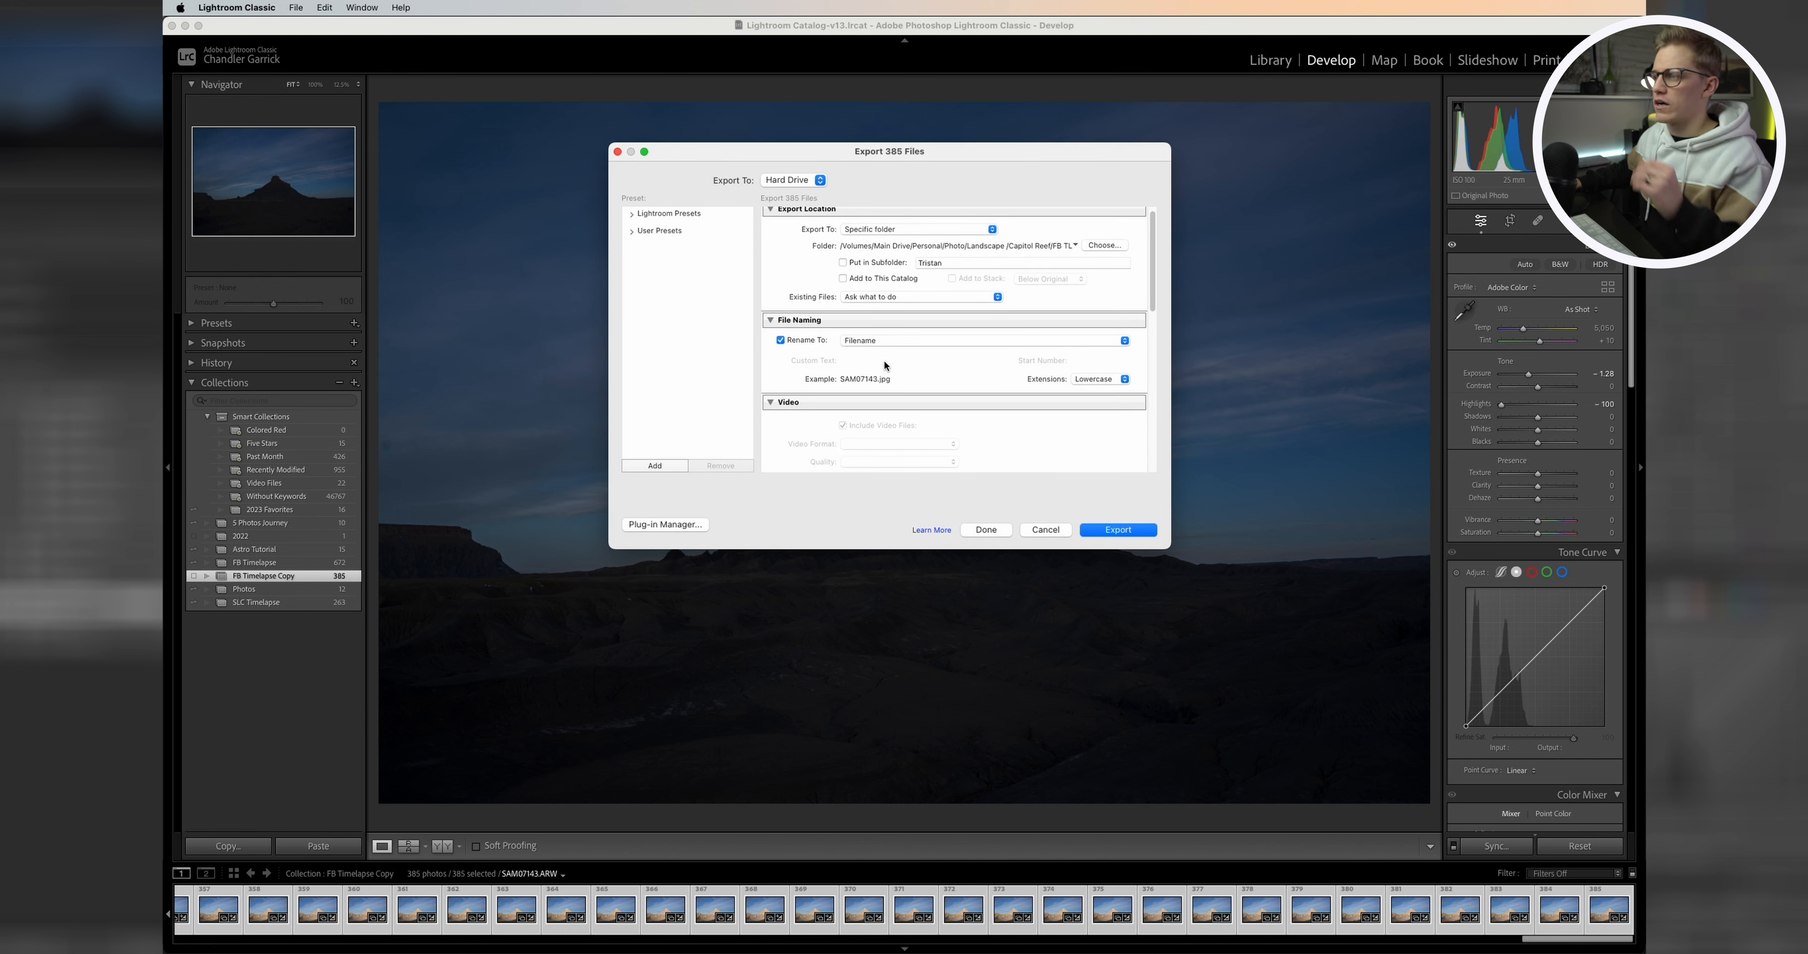
click(893, 341)
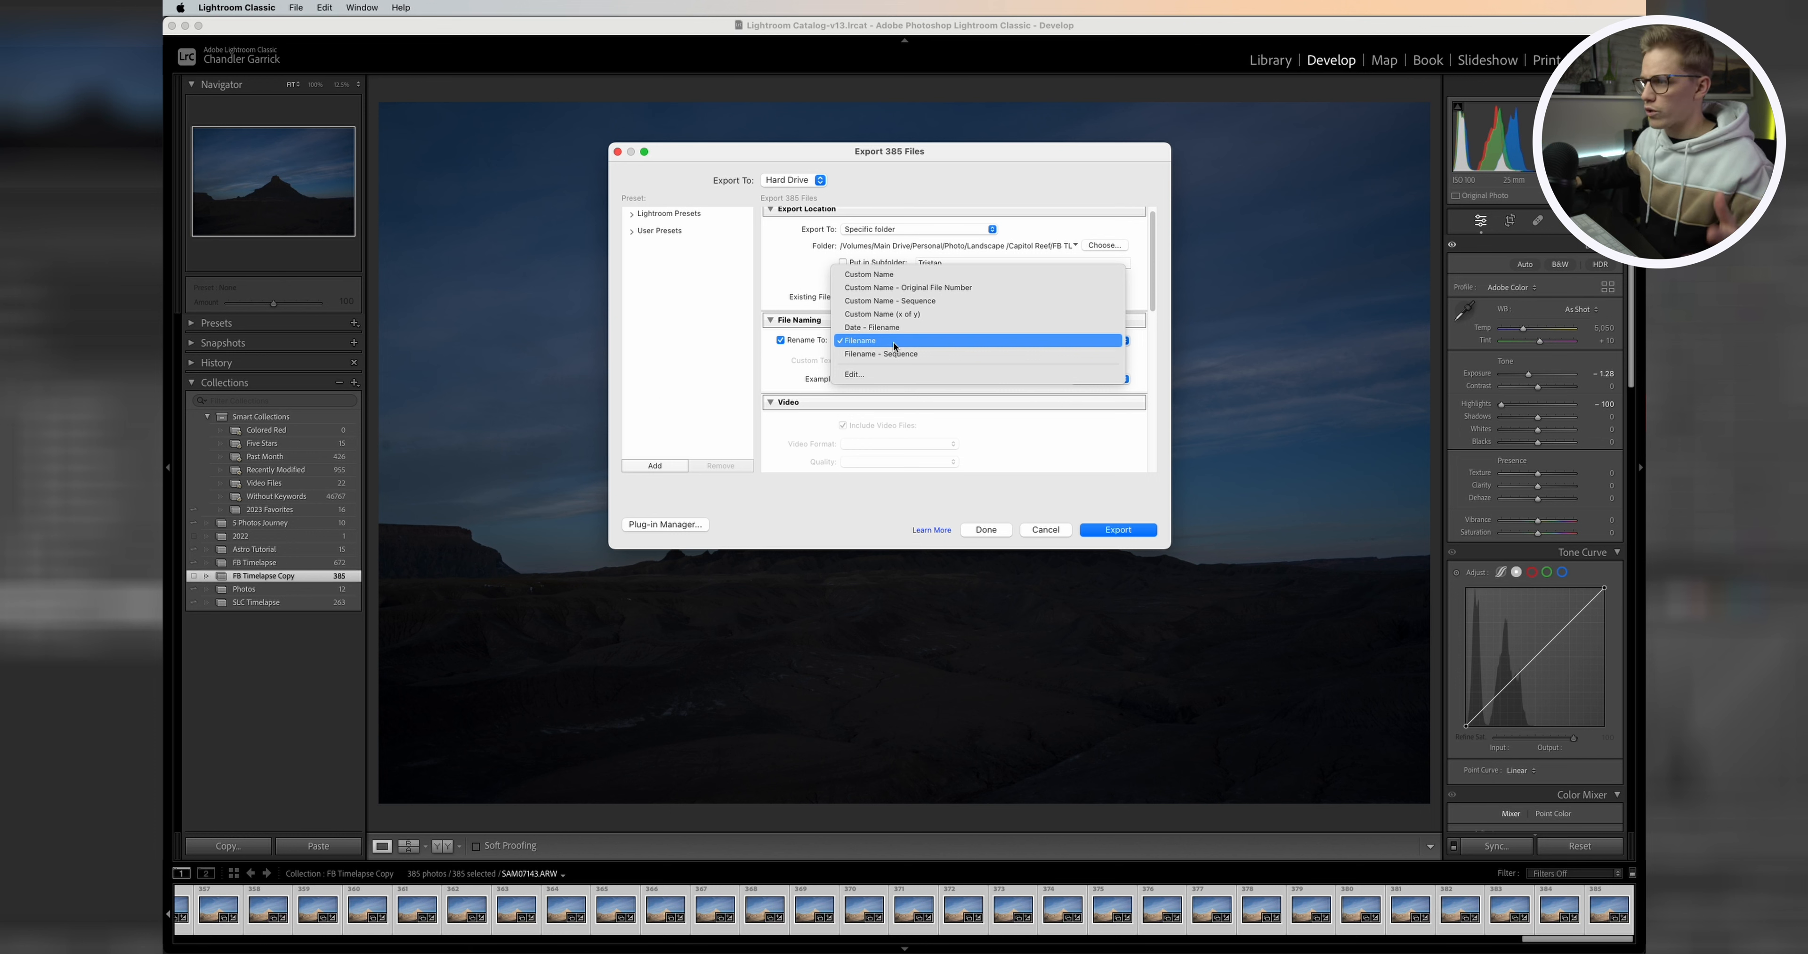
click(934, 302)
double_click(910, 359)
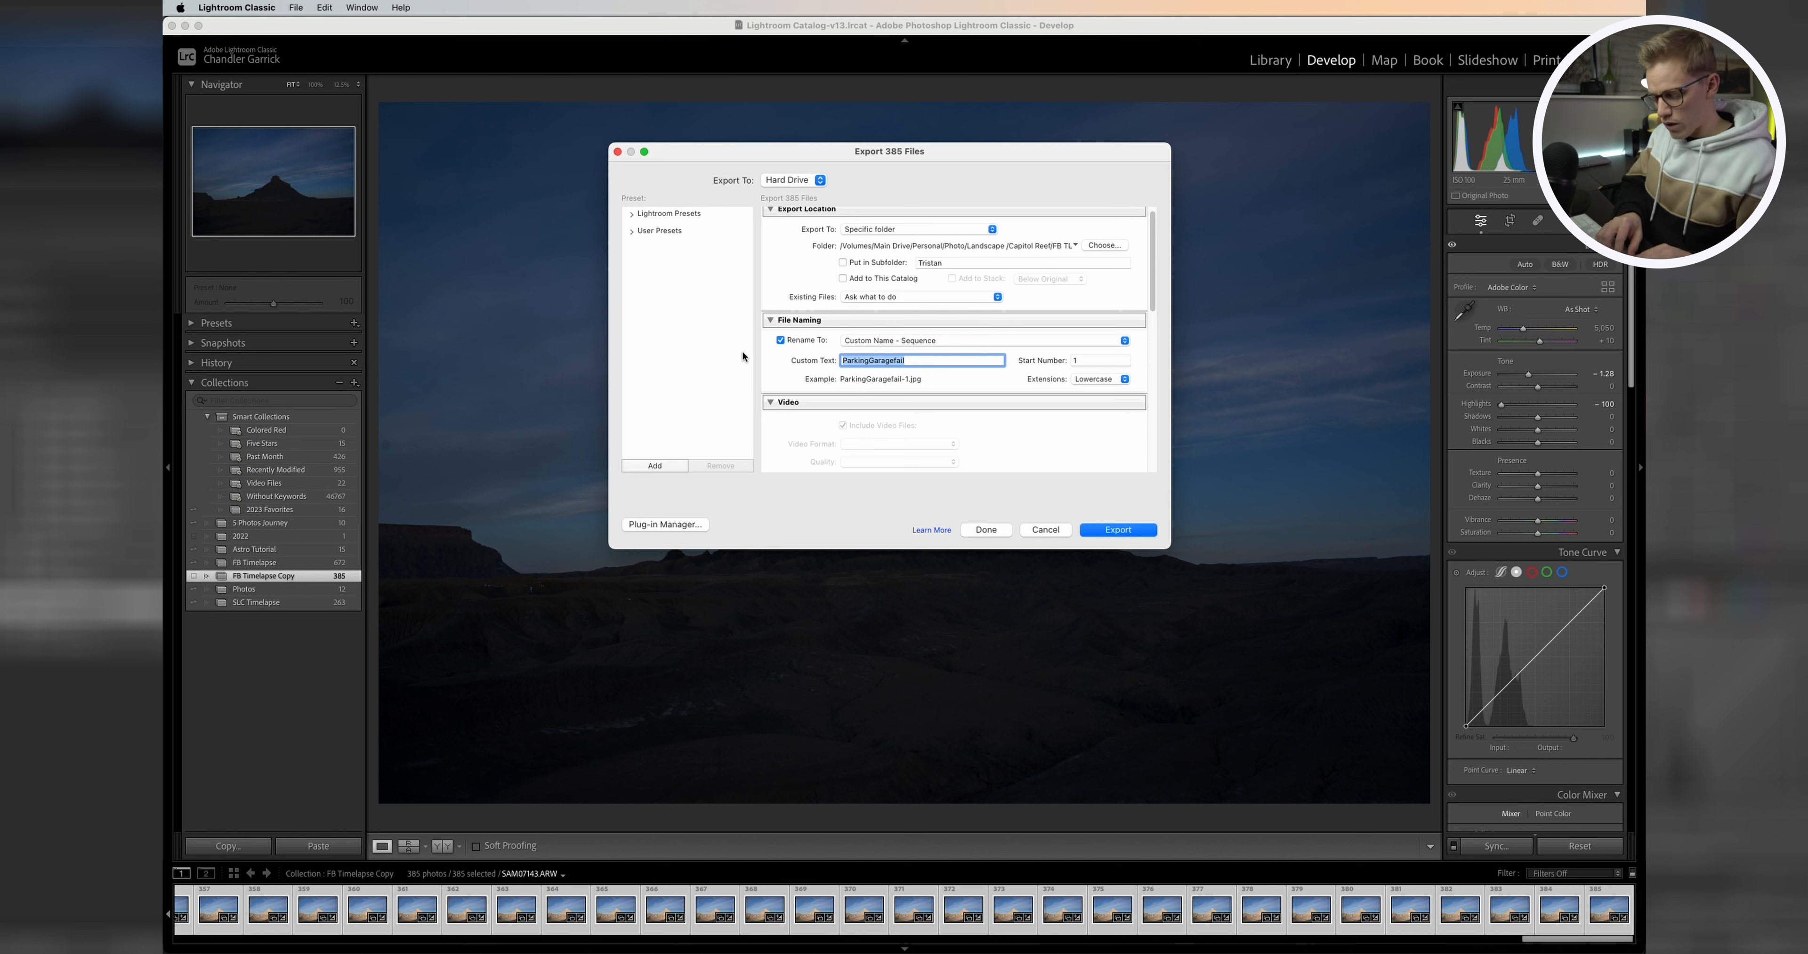
text(FBTL)
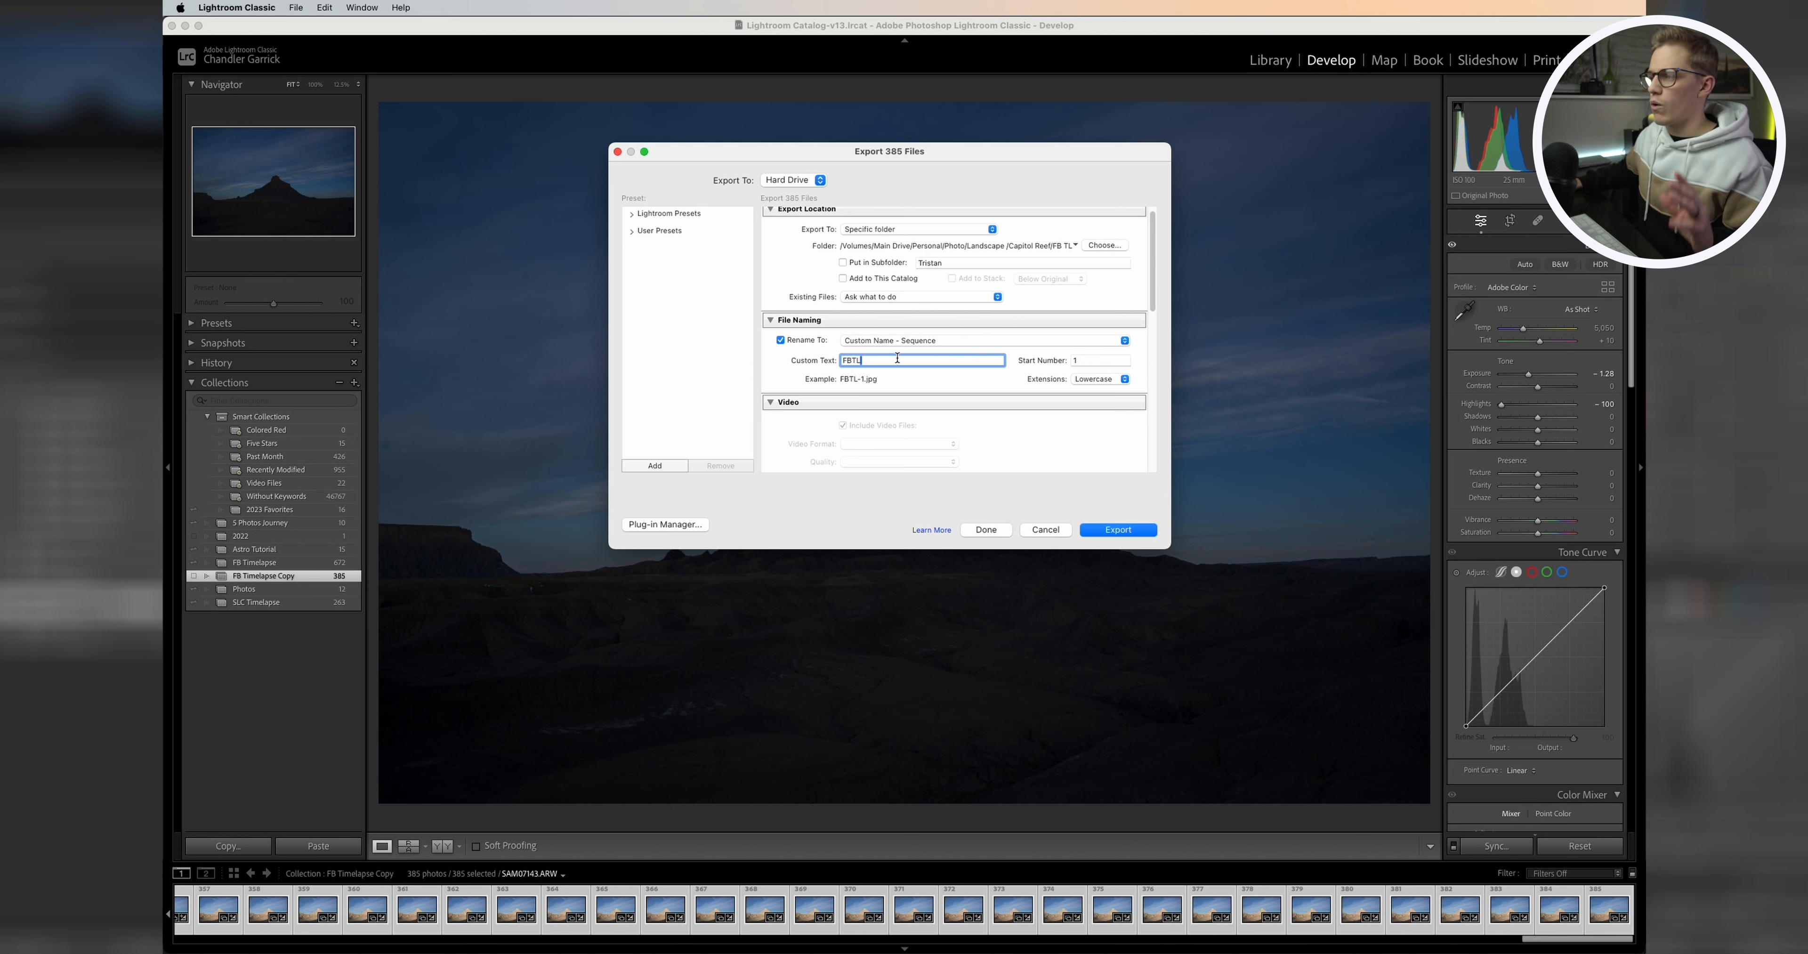
Step: Export the 385 photos with these settings
click(947, 341)
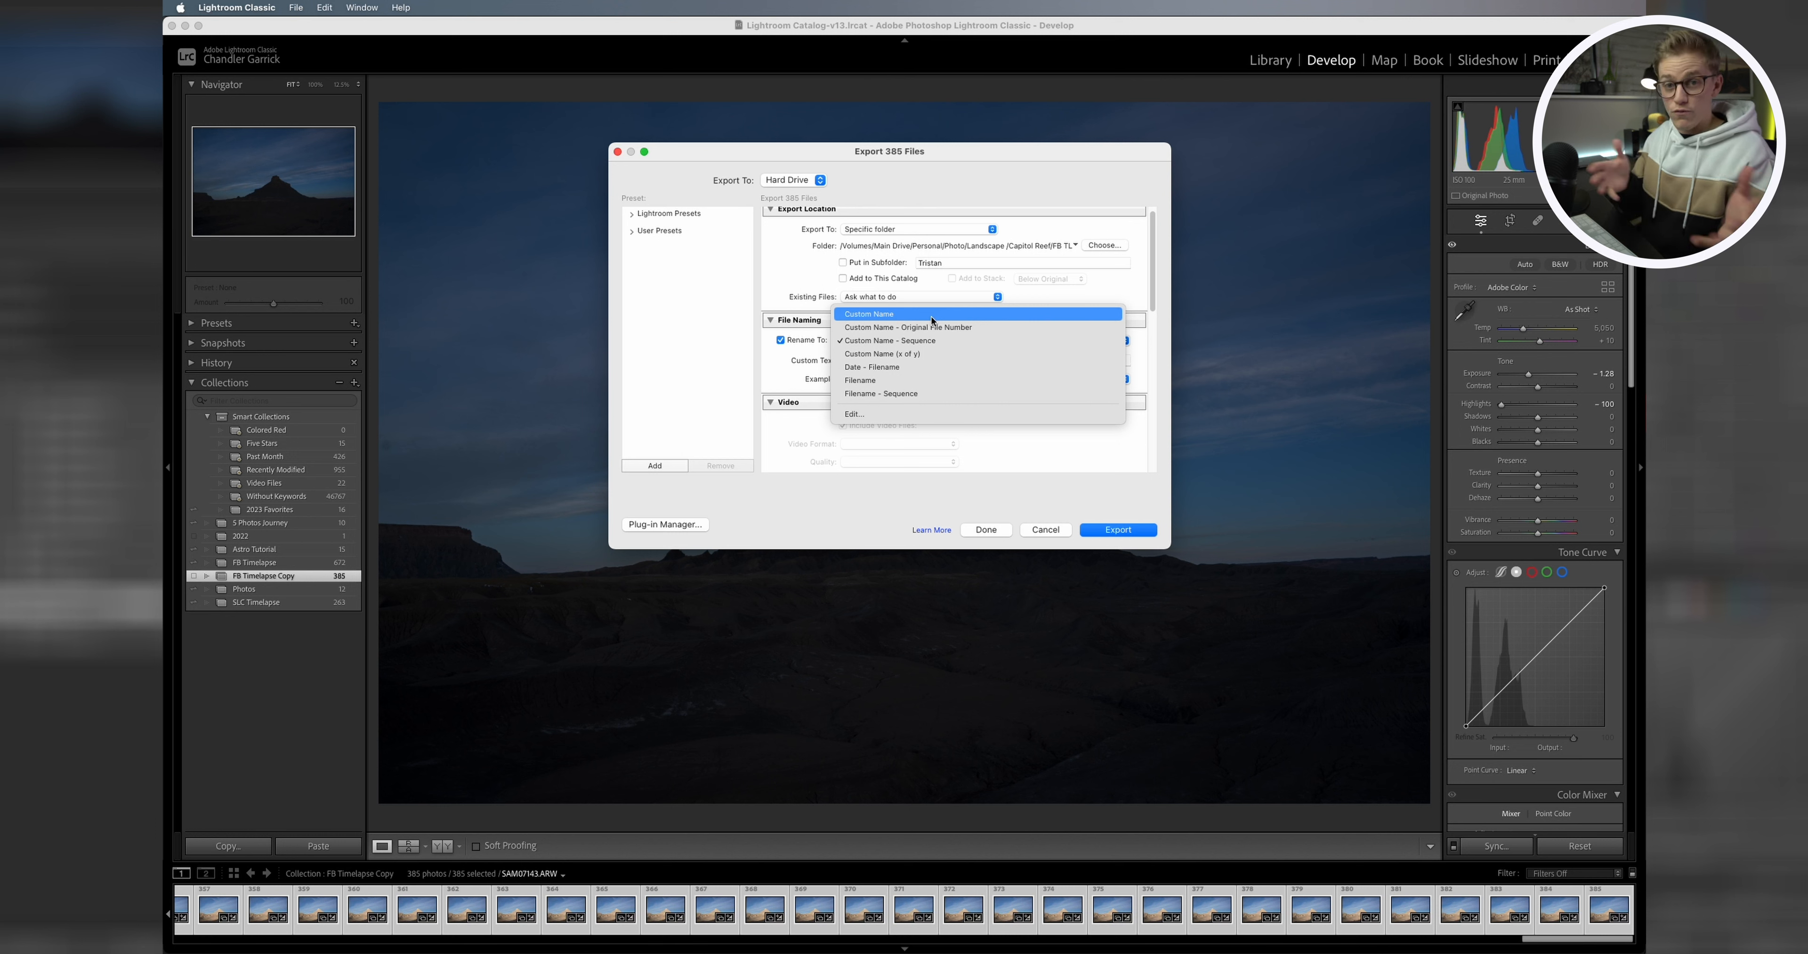
click(950, 341)
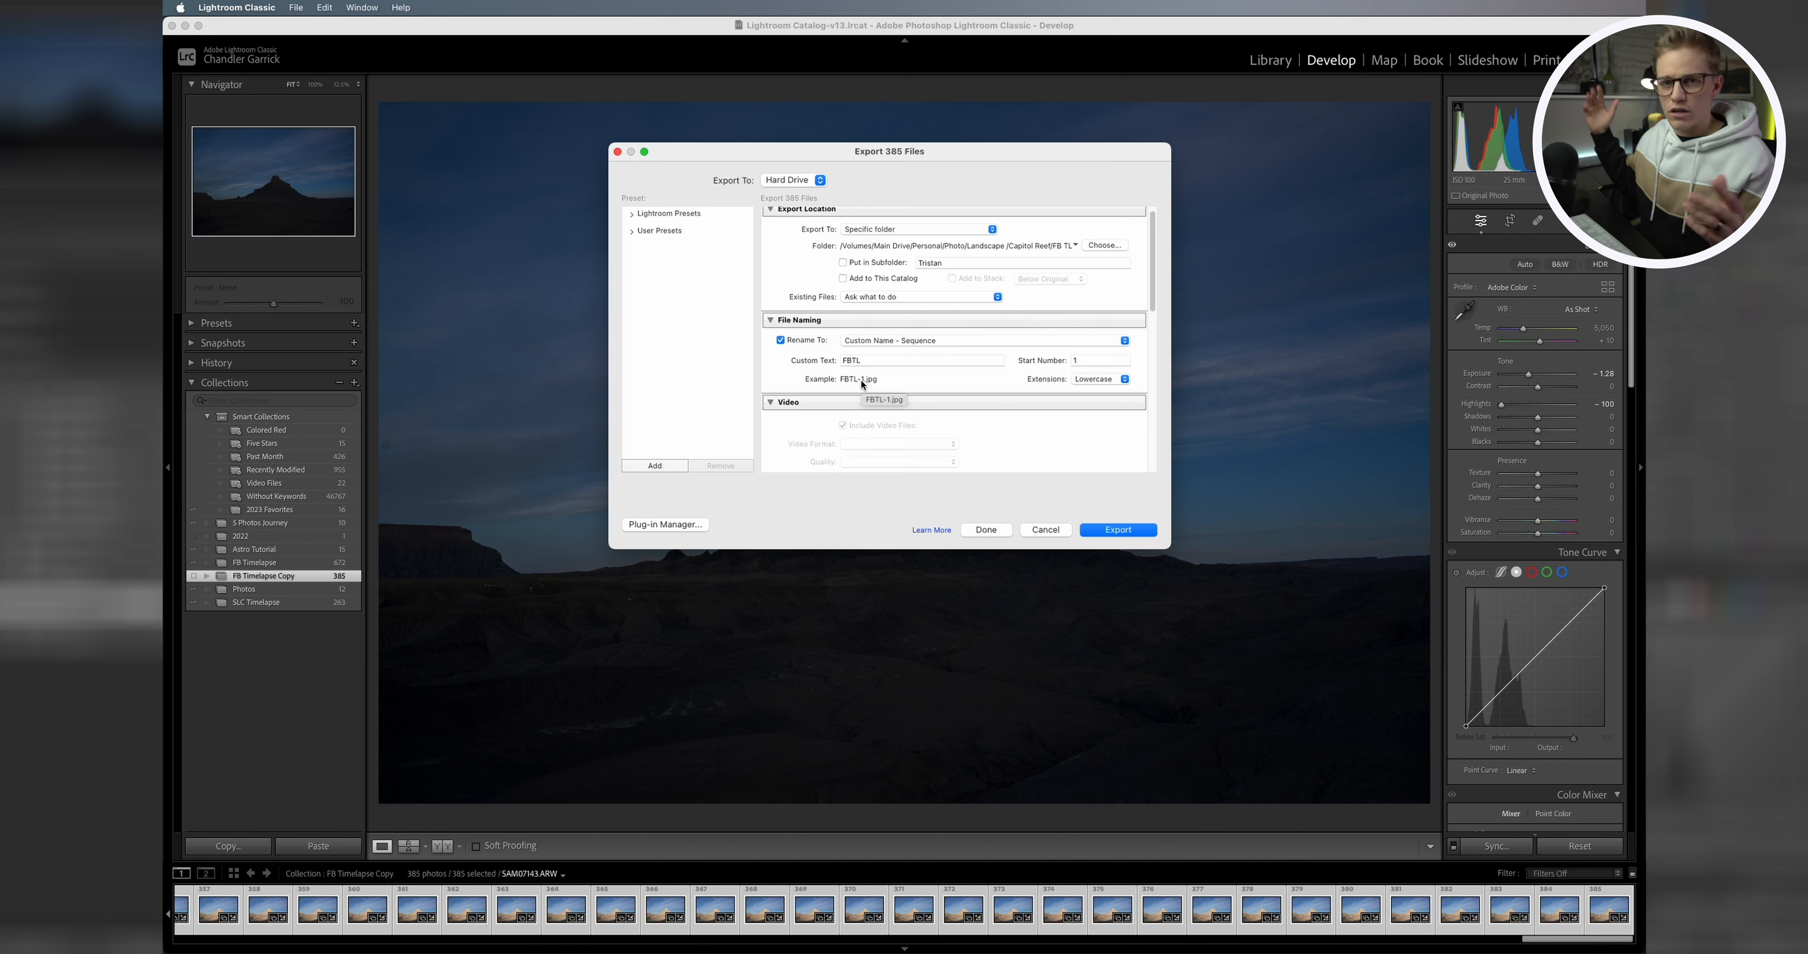
click(1101, 530)
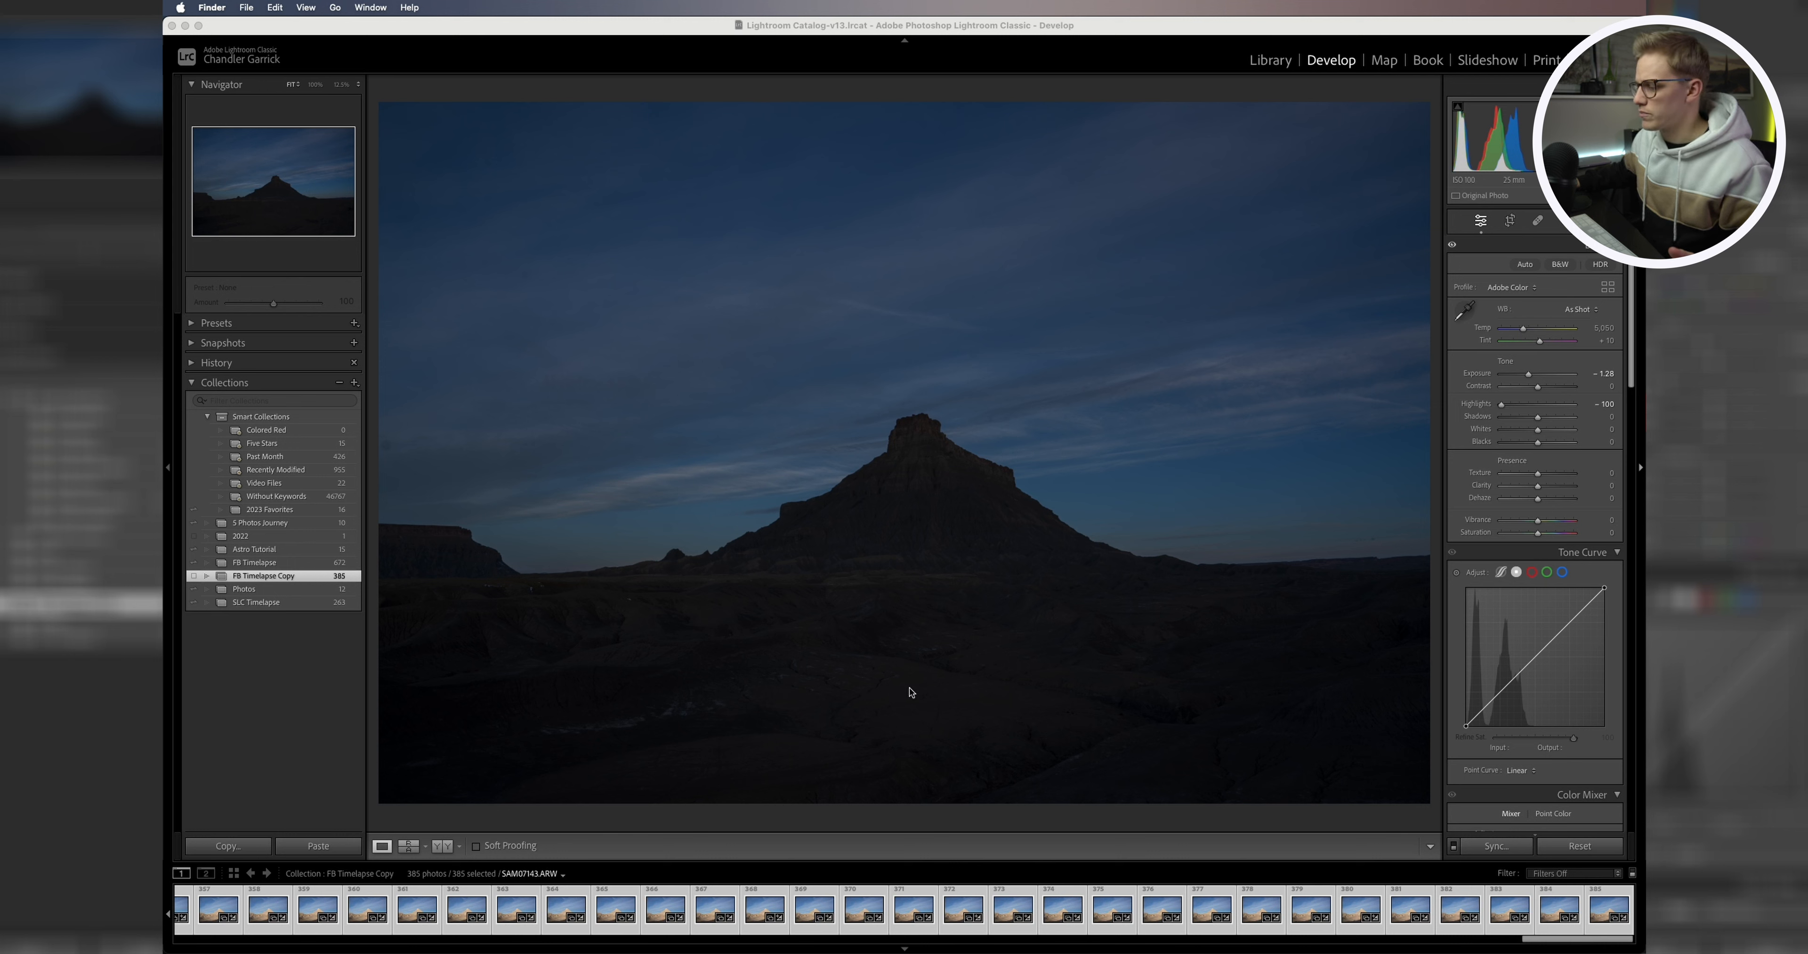
Step: Open the FB TL folder in Finder and inspect the exported FBTL JPEG files
mouse_move(1065, 949)
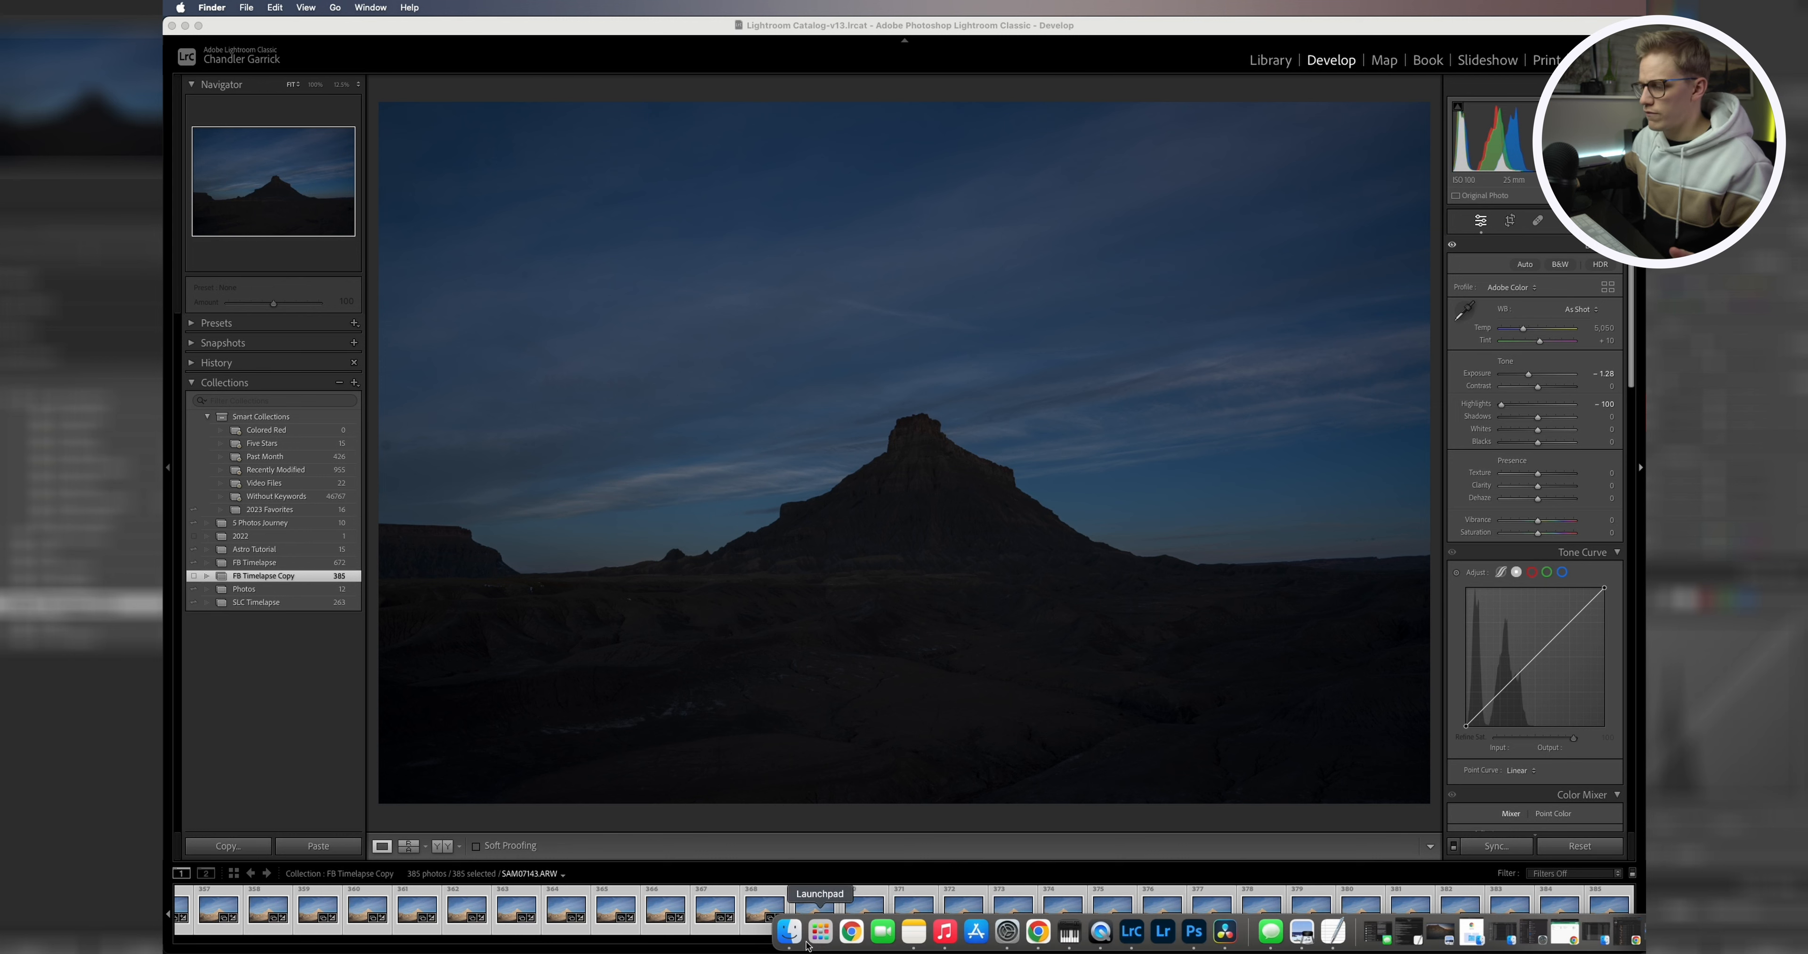
click(789, 931)
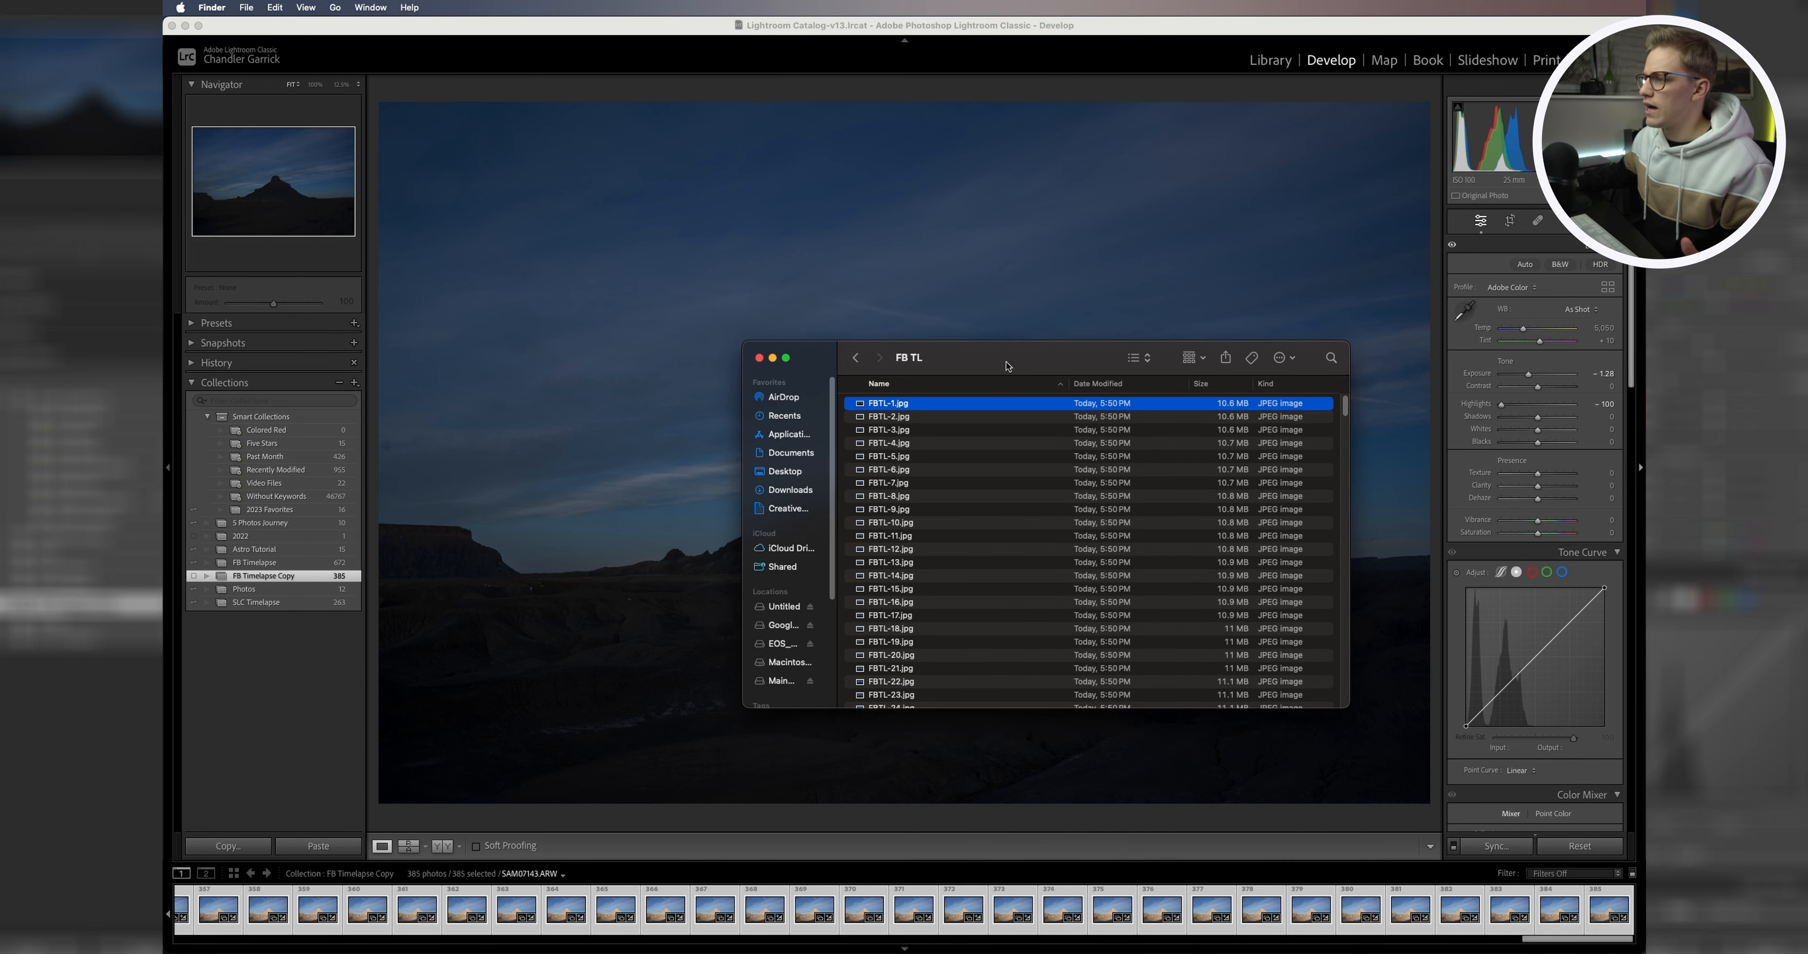
drag(862, 344, 857, 289)
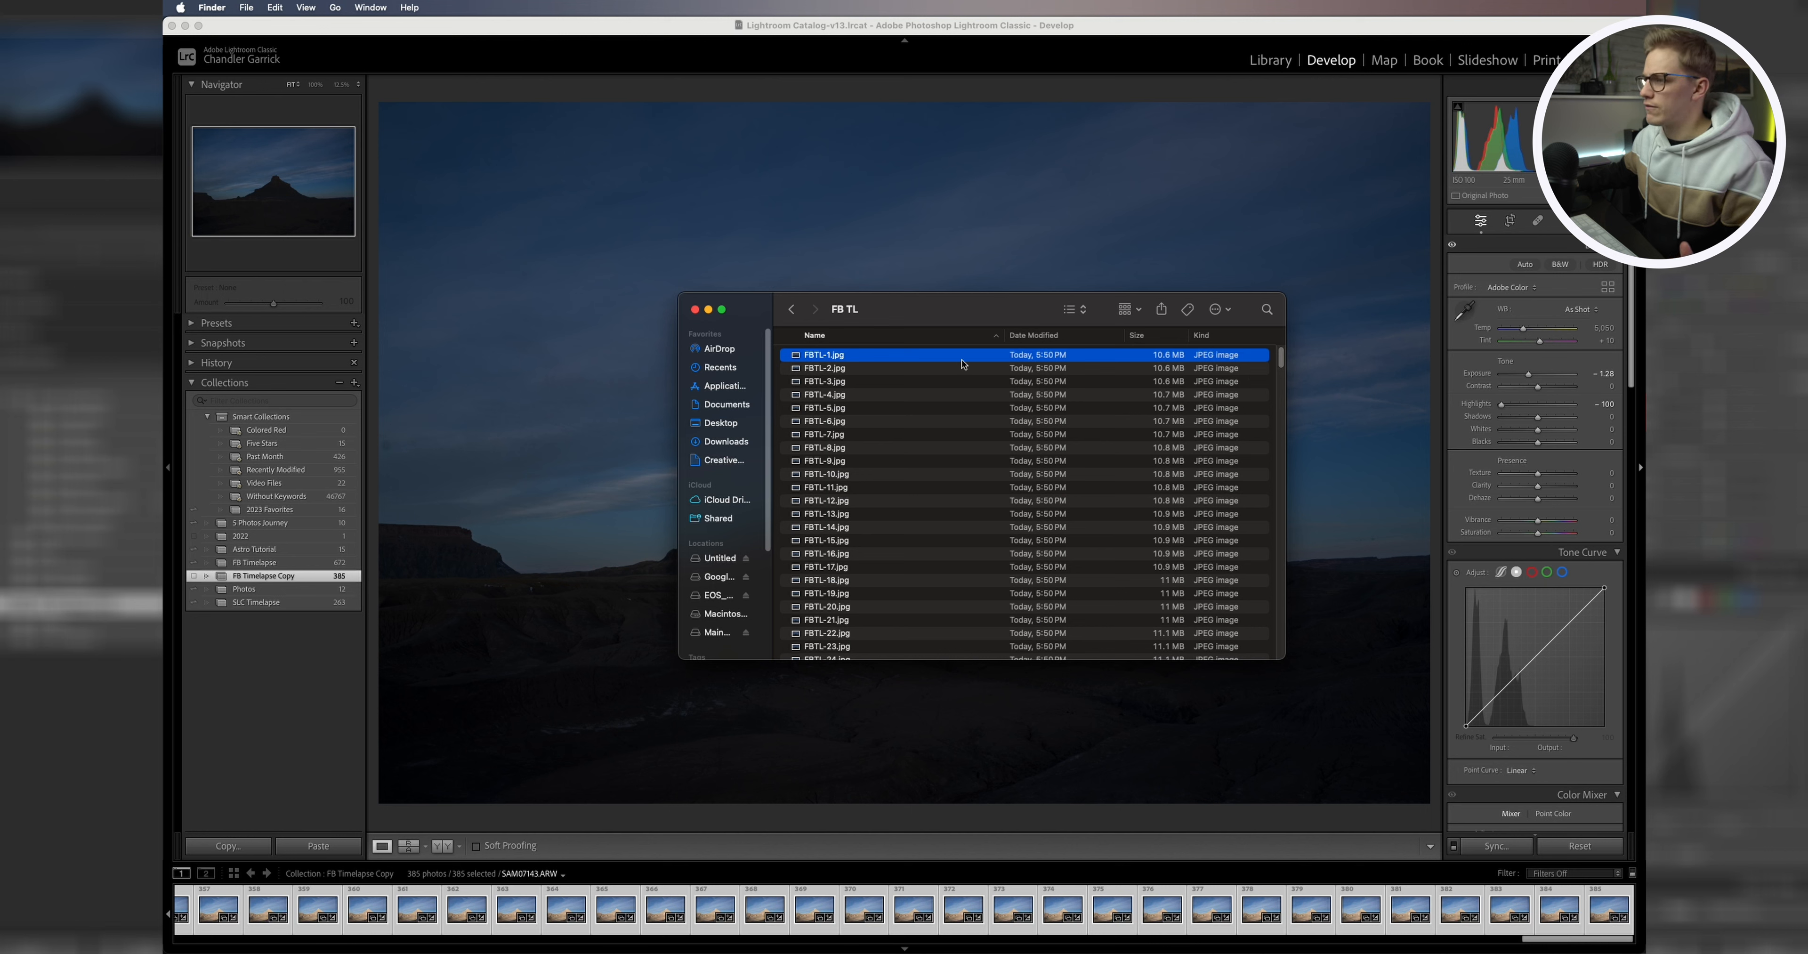
mouse_move(1282, 356)
mouse_down()
mouse_move(1282, 649)
mouse_move(1277, 331)
mouse_up()
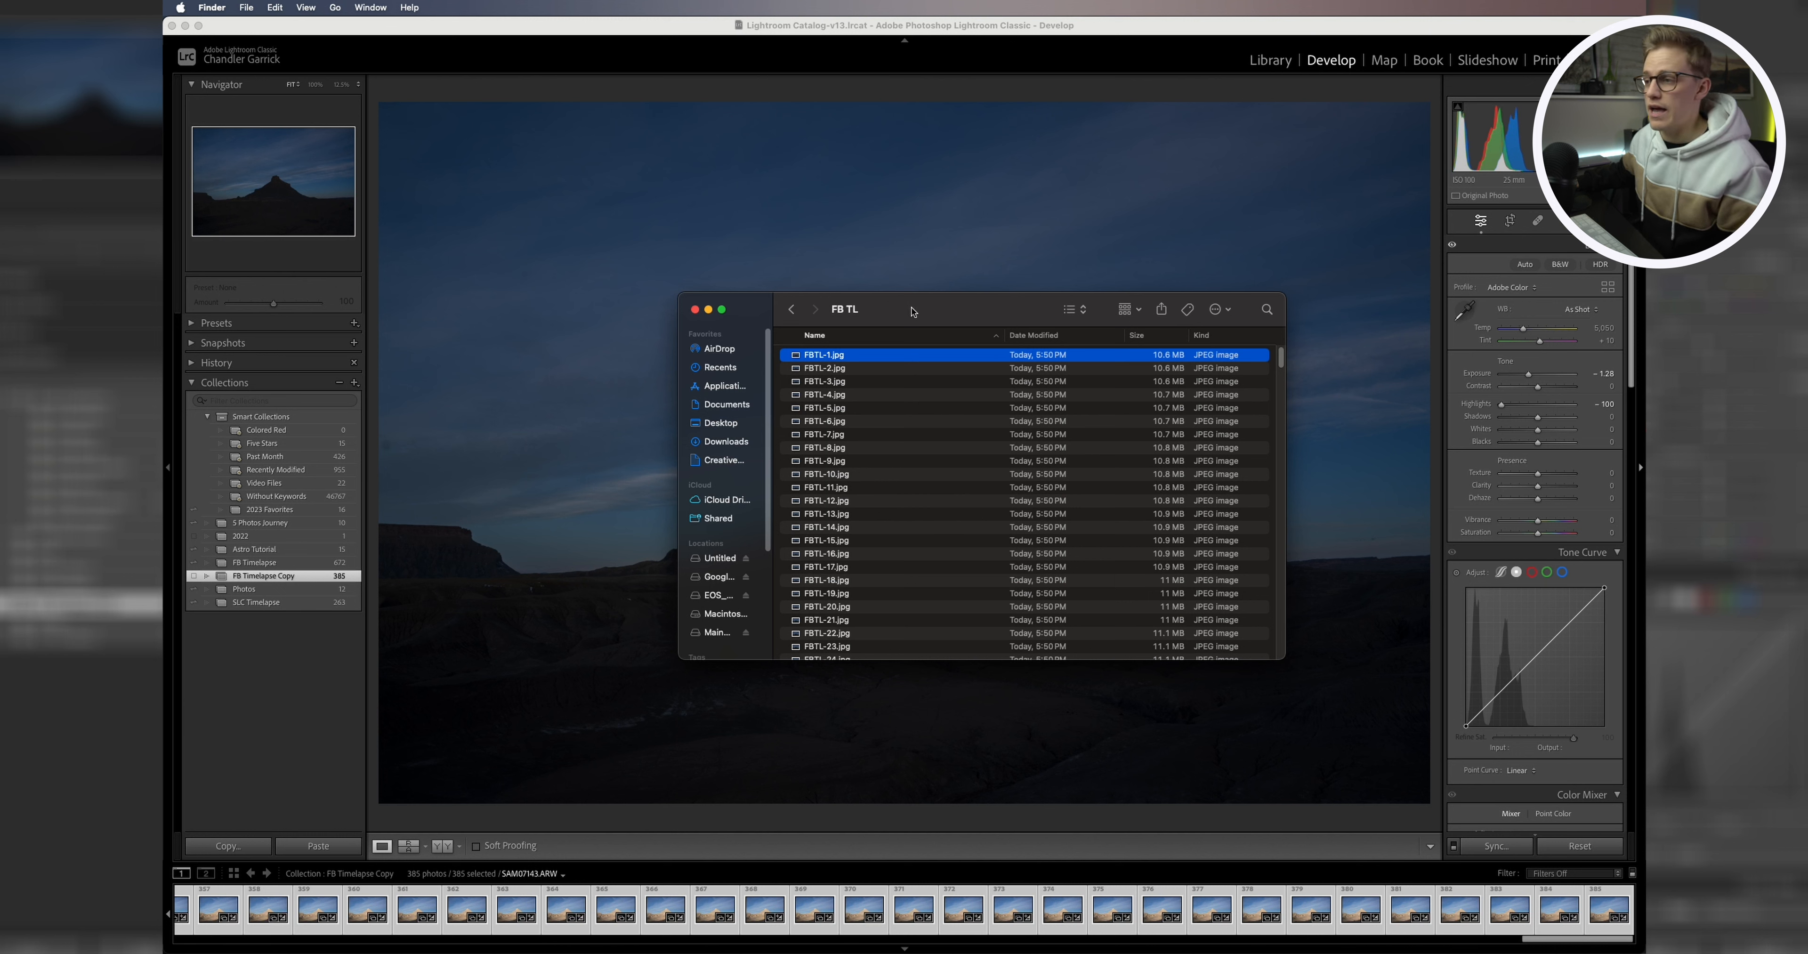
drag(912, 311, 941, 348)
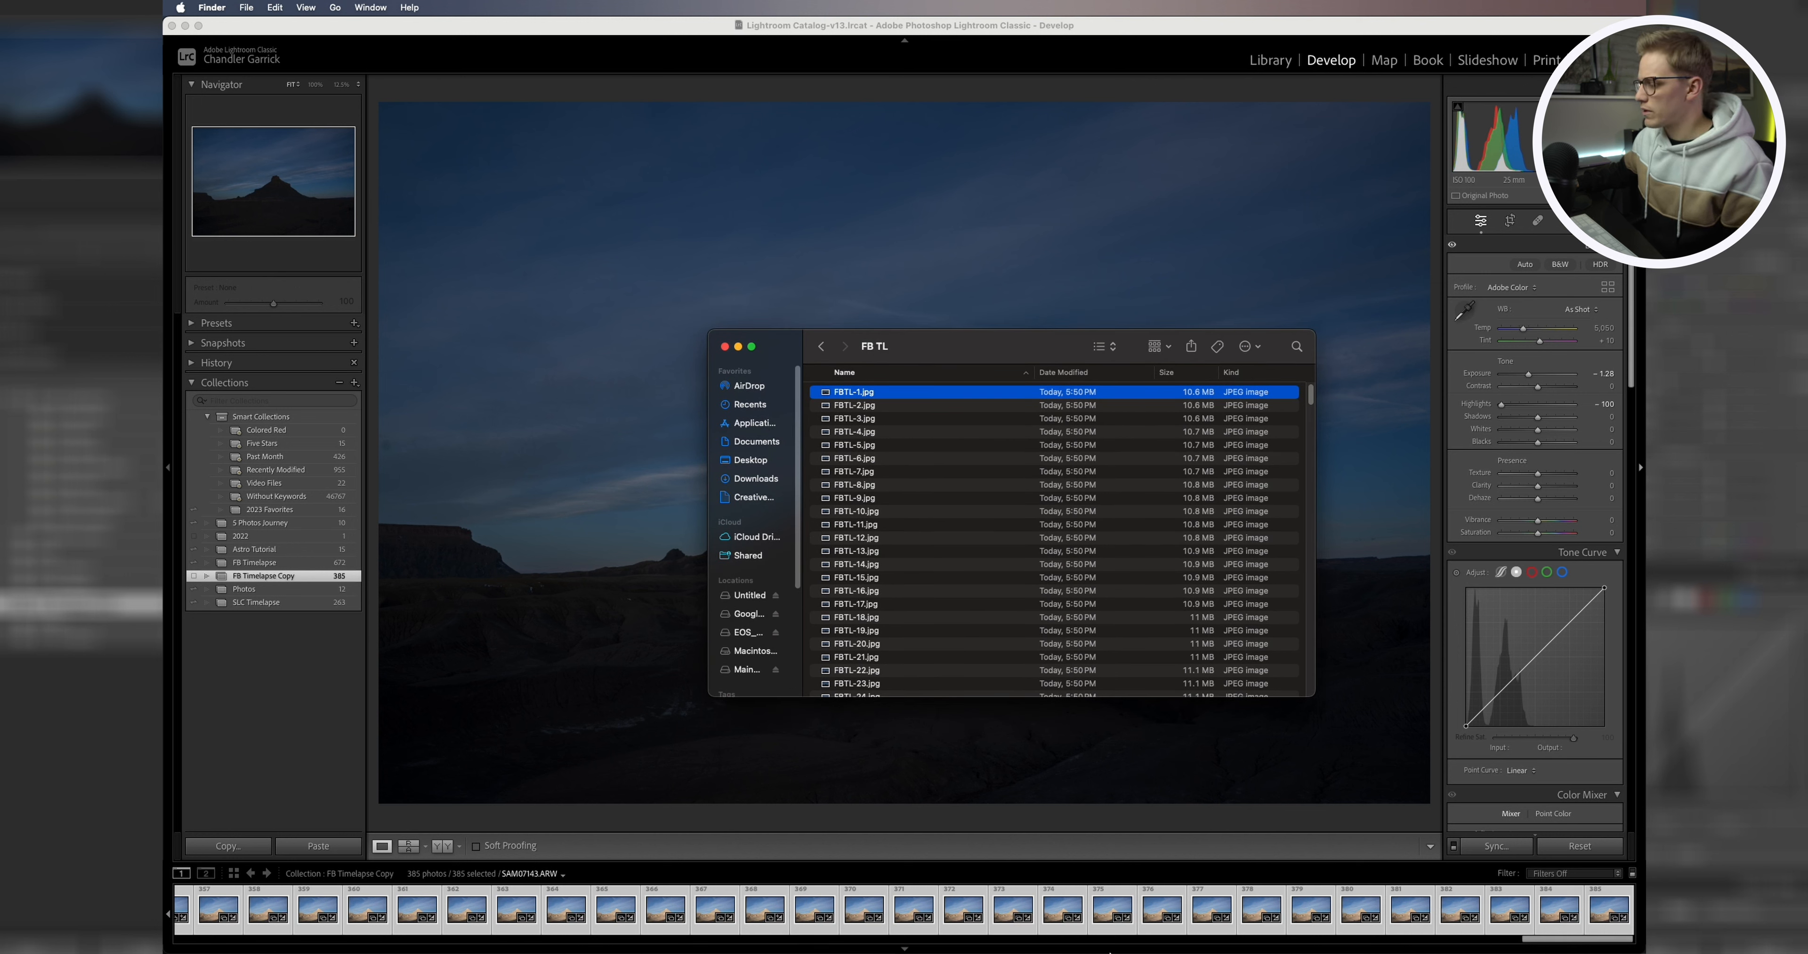
Step: Switch to Photoshop and start opening a file
mouse_move(1263, 952)
click(1211, 931)
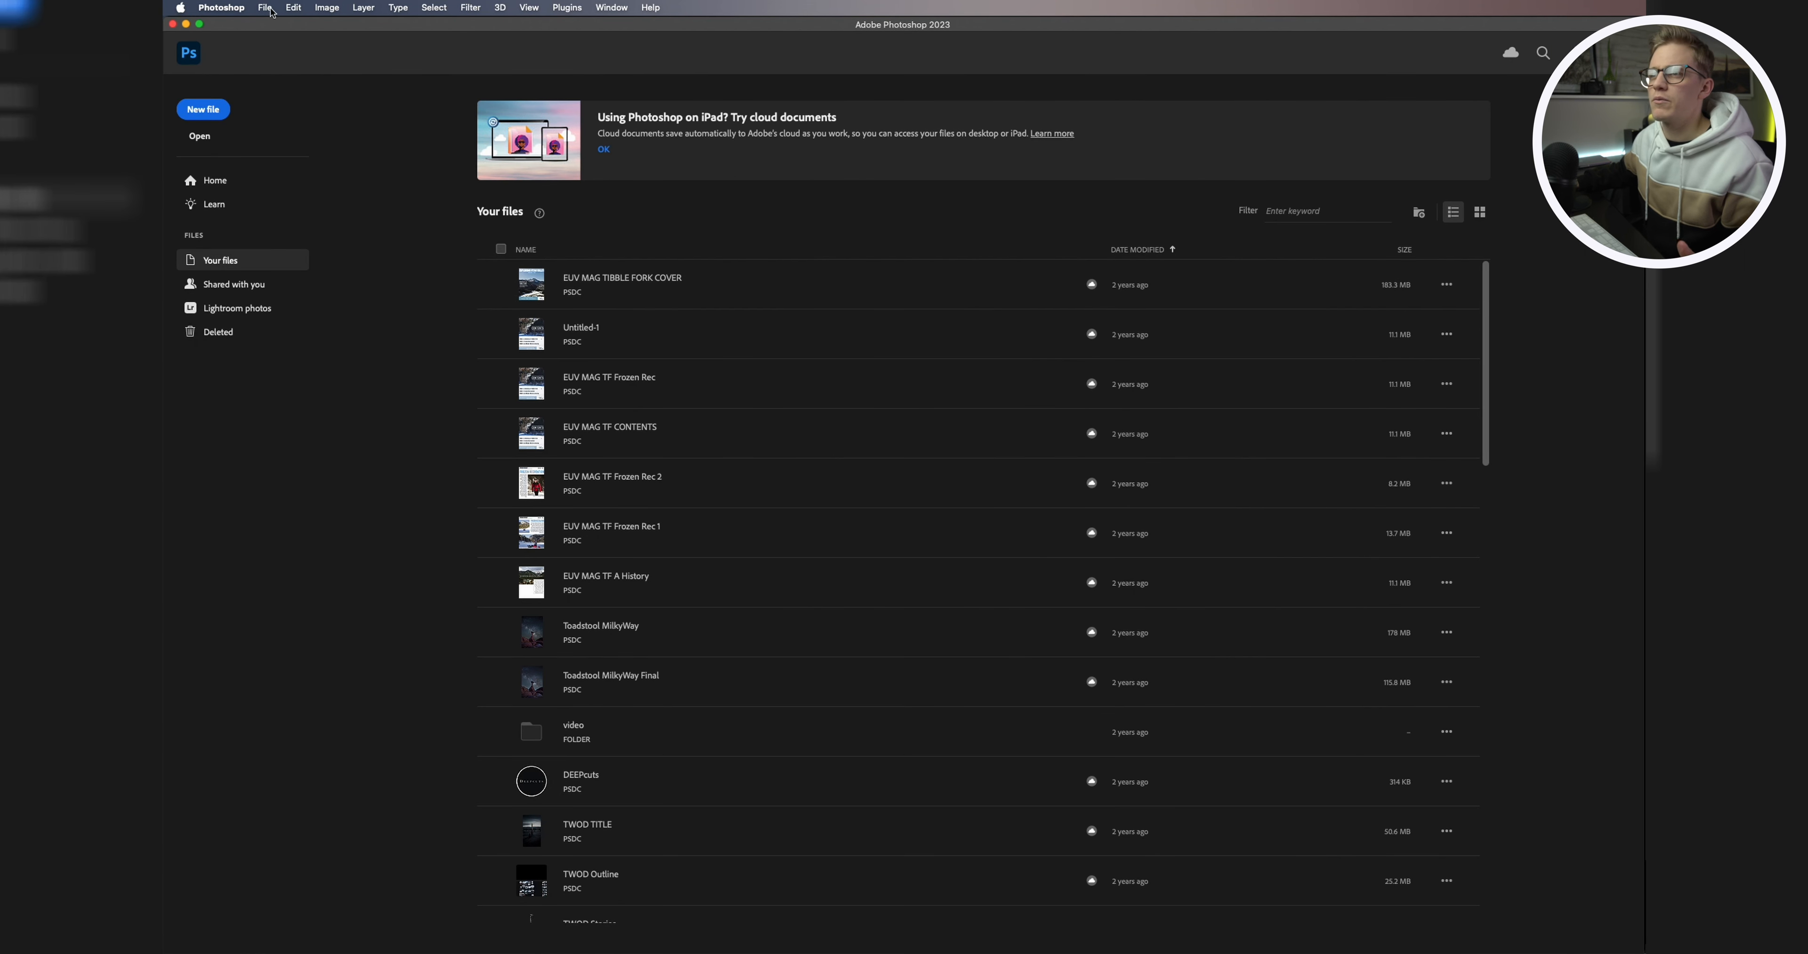
click(266, 9)
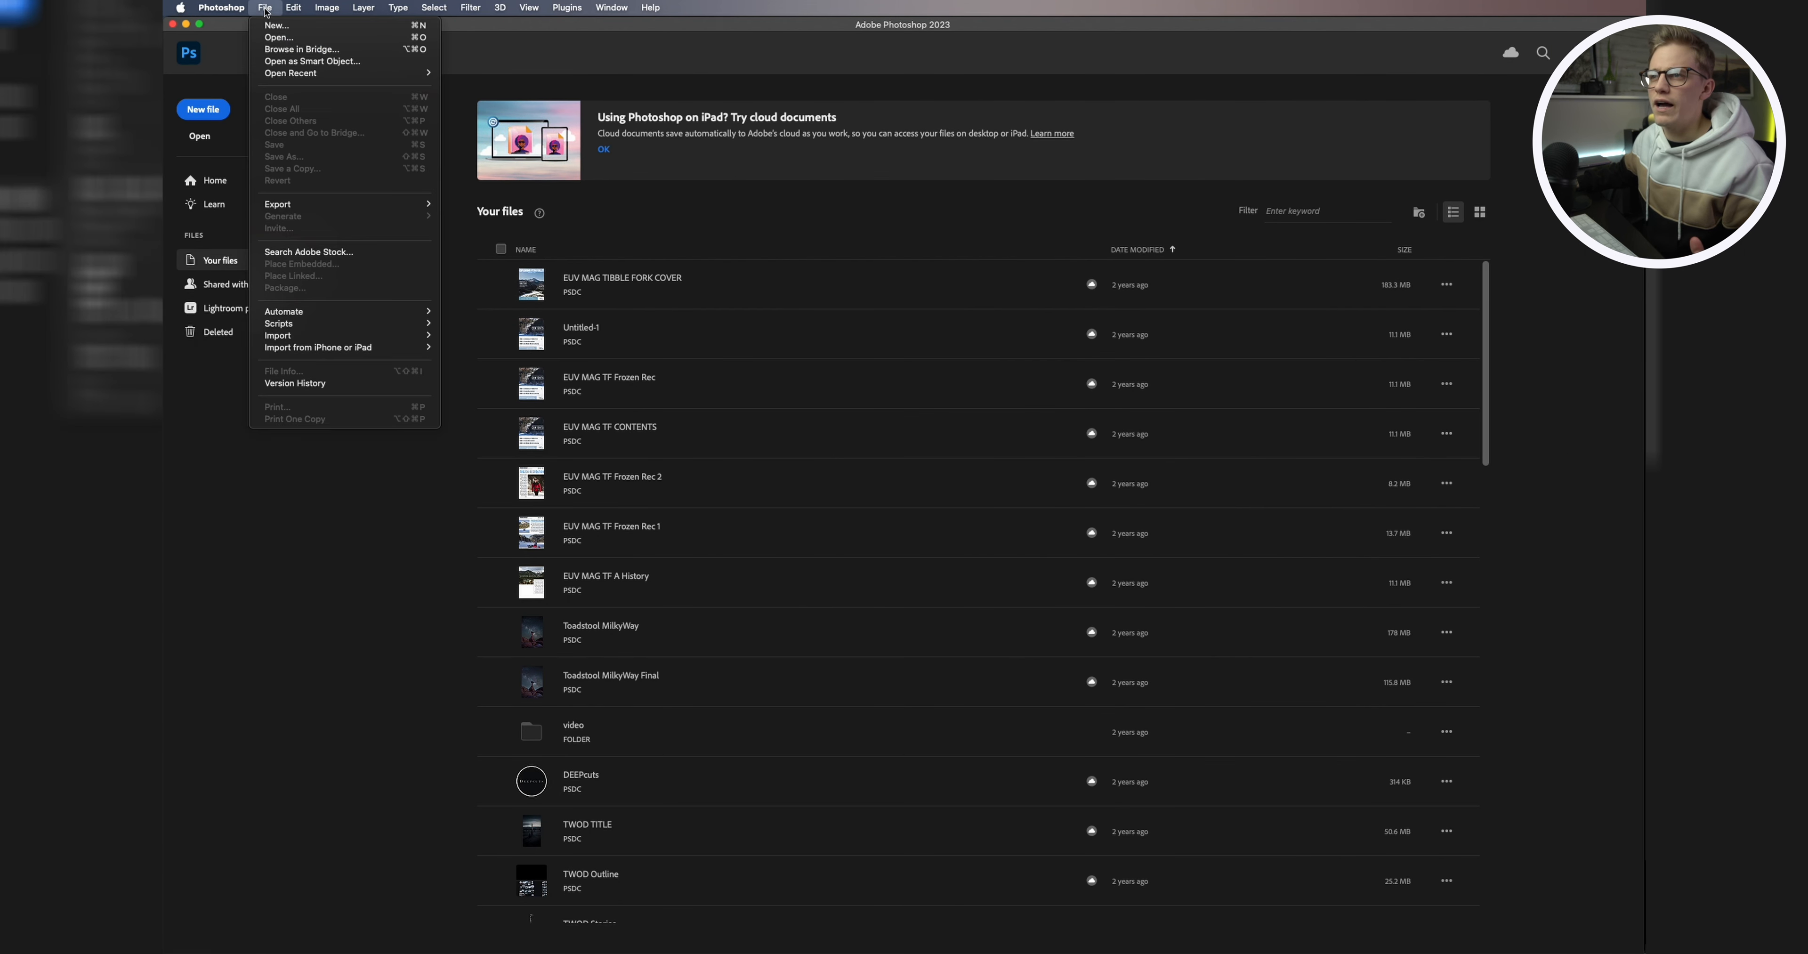
click(287, 39)
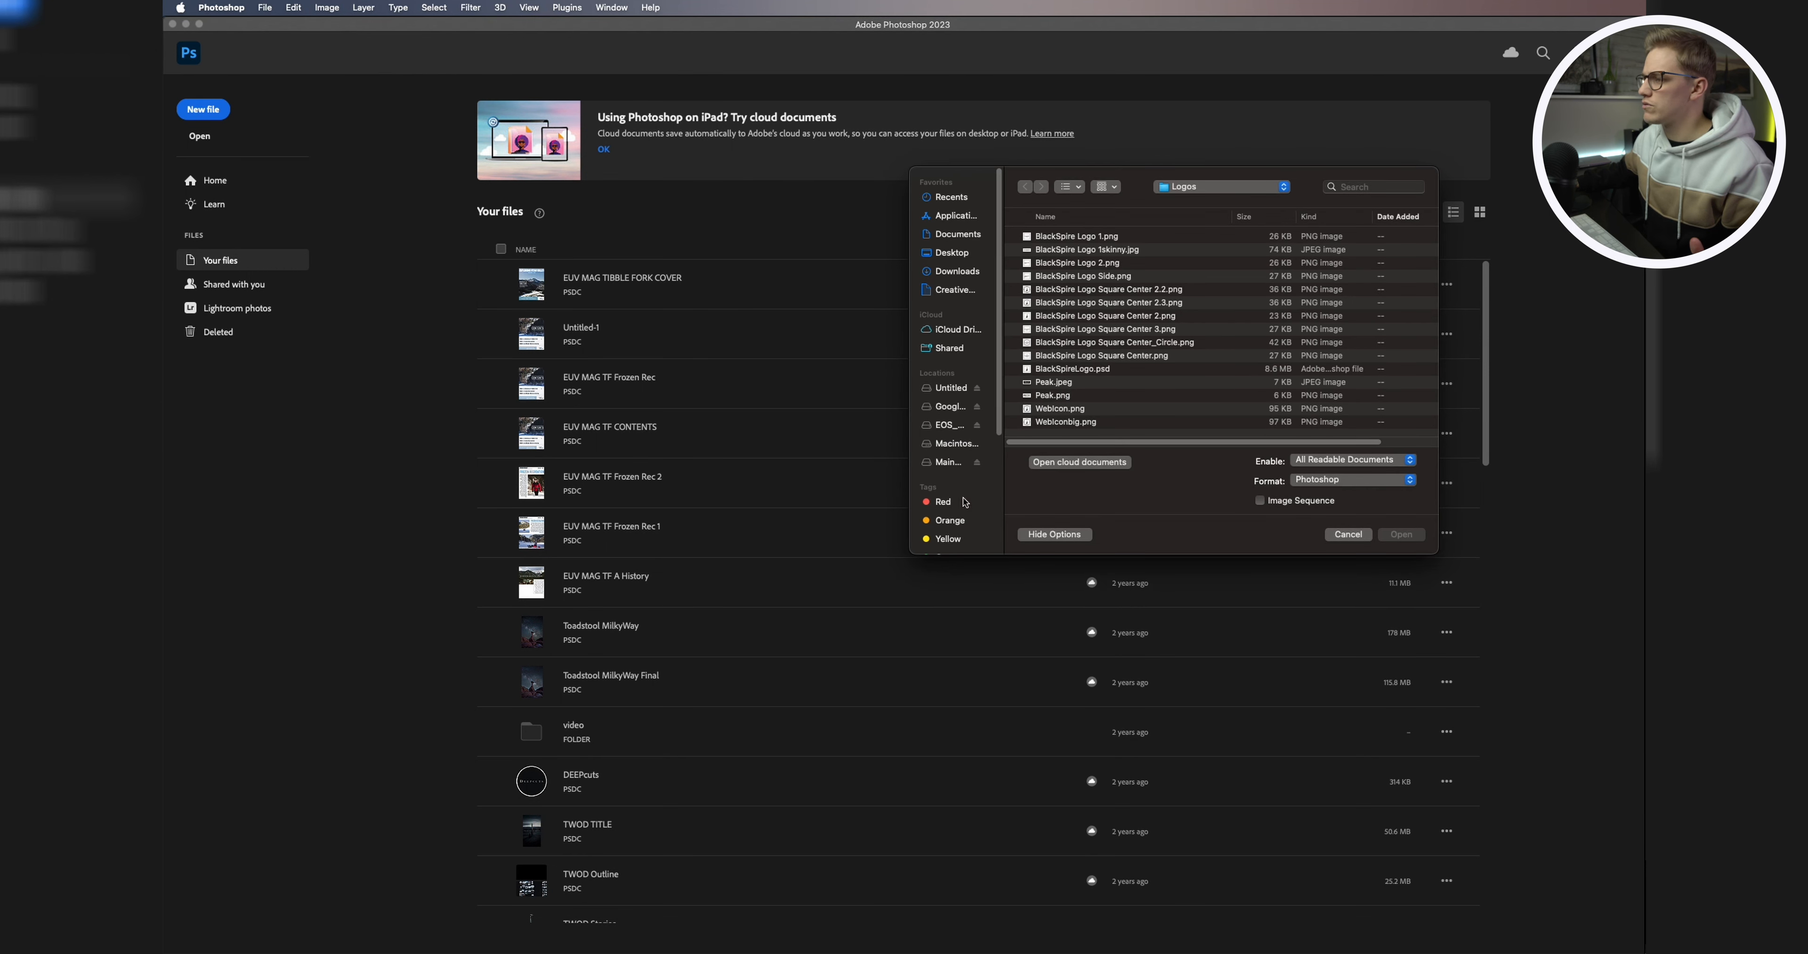
Step: Navigate the Open dialog to Main Drive > Personal > Photo > Landscape > Capitol Reef > FB TL
click(954, 462)
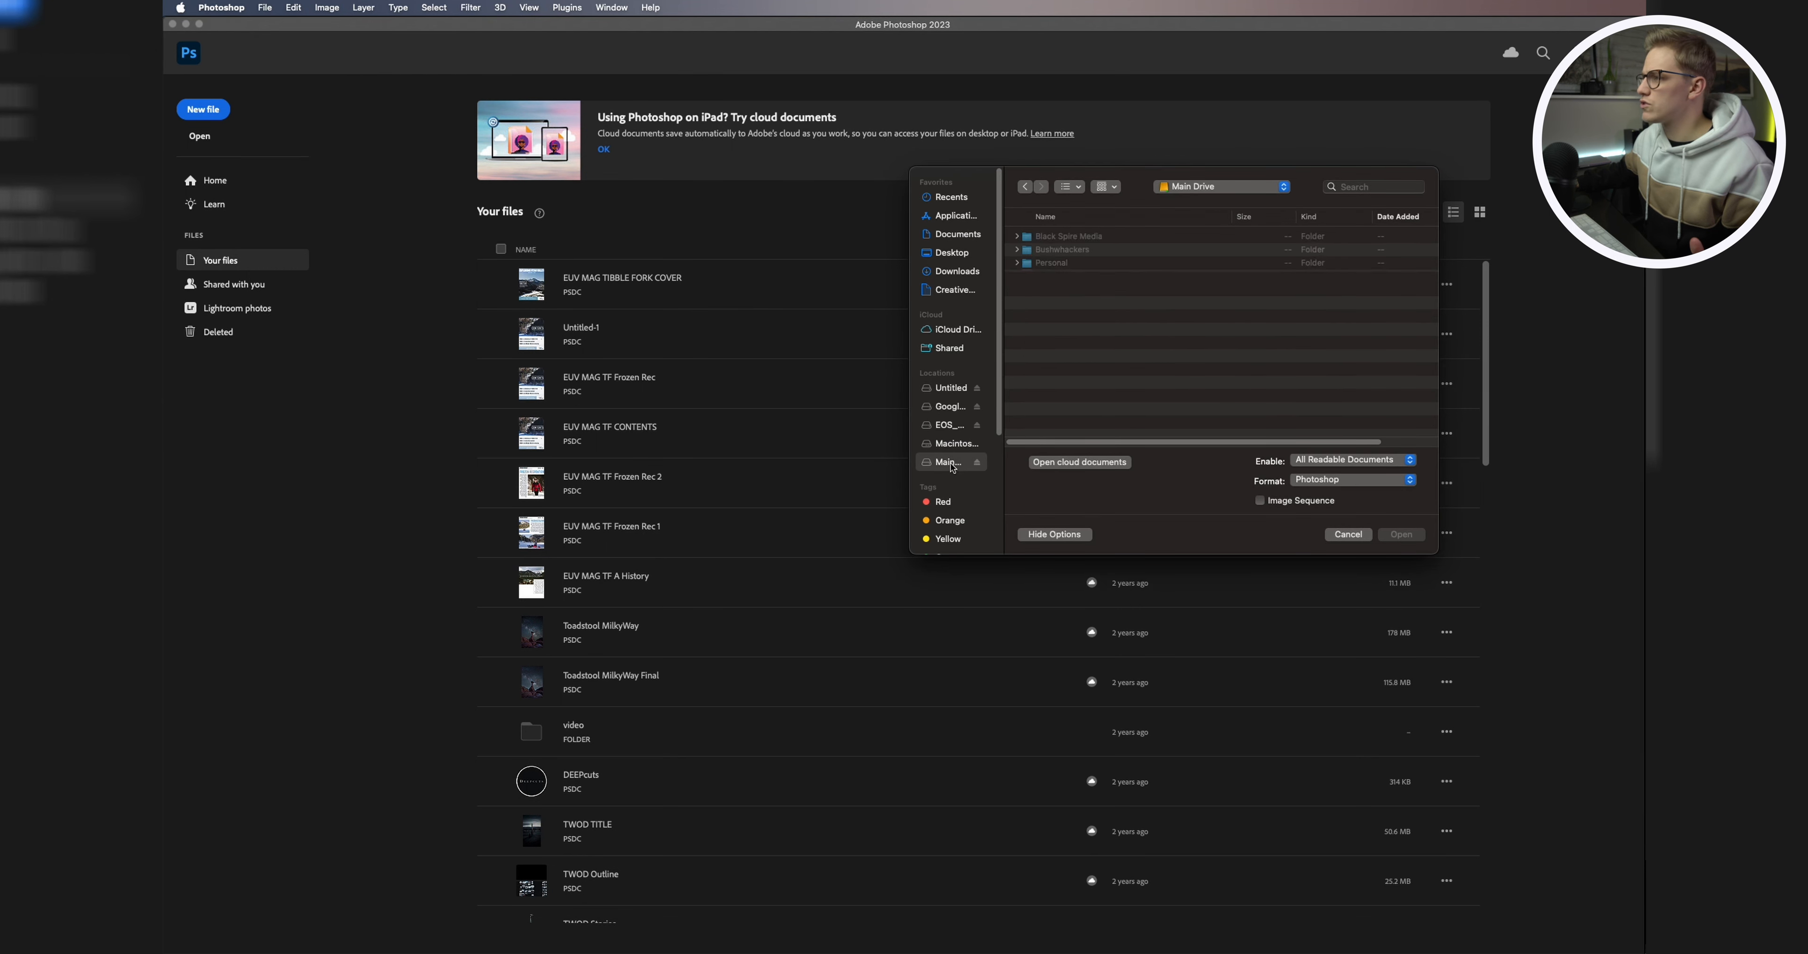
double_click(1076, 270)
double_click(1061, 237)
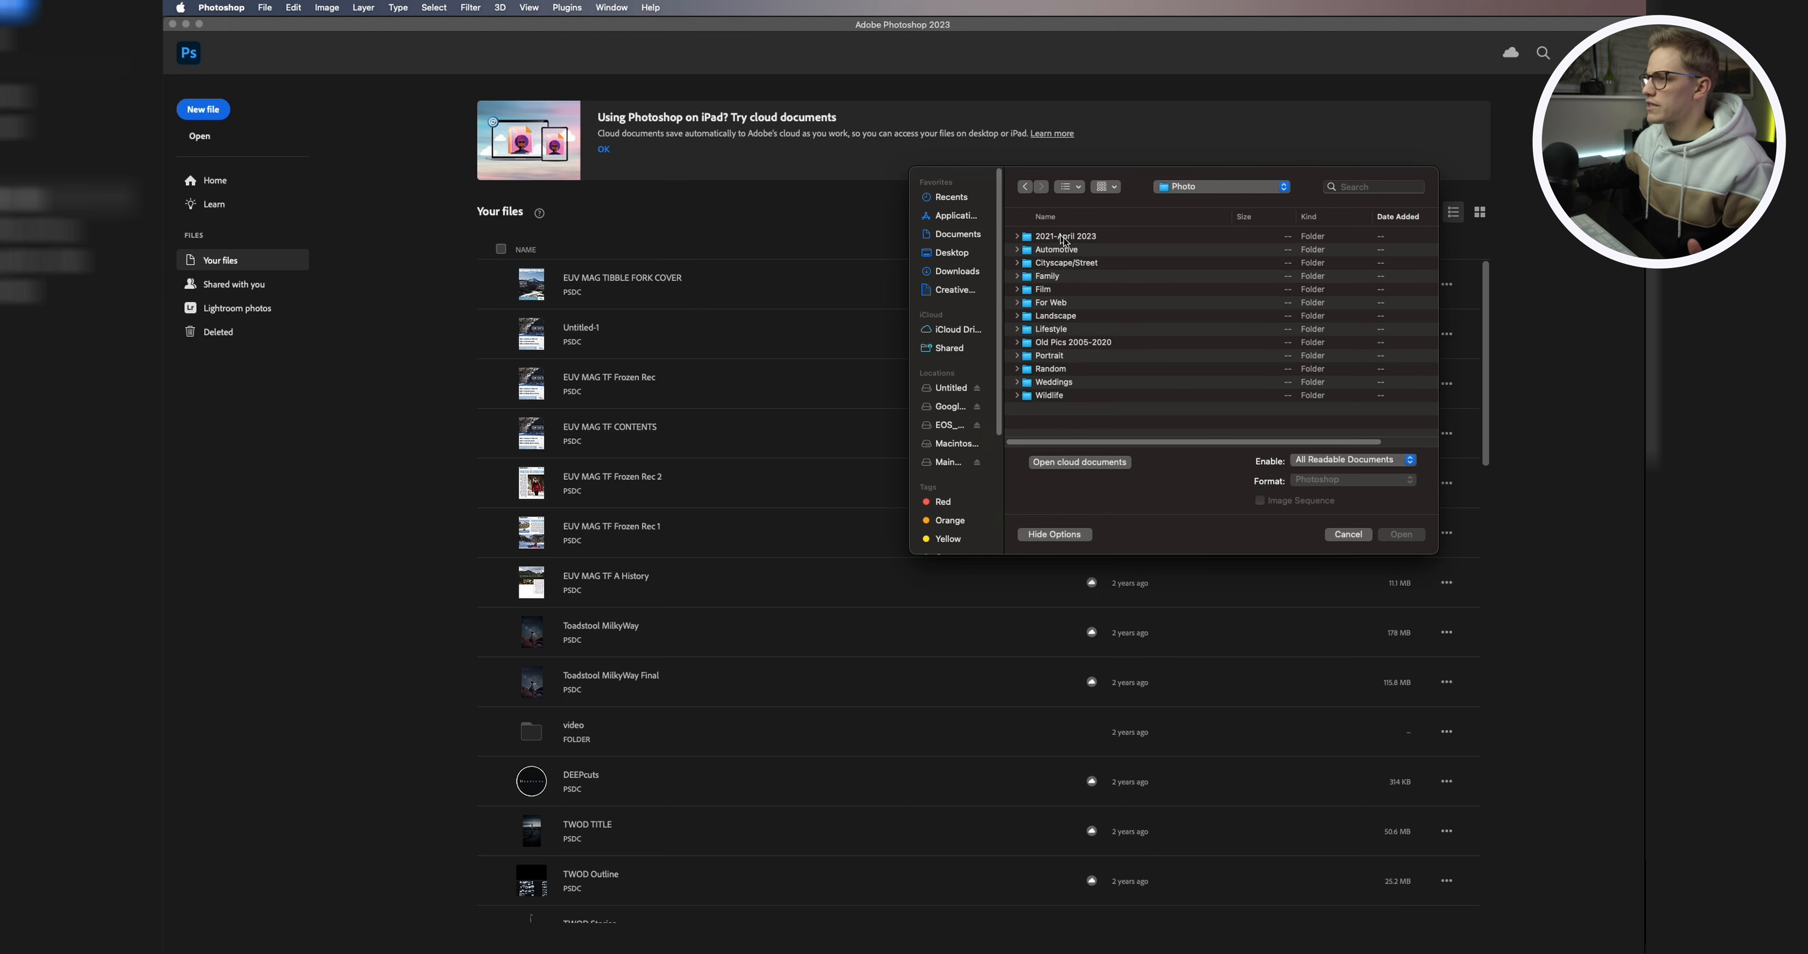
double_click(1085, 317)
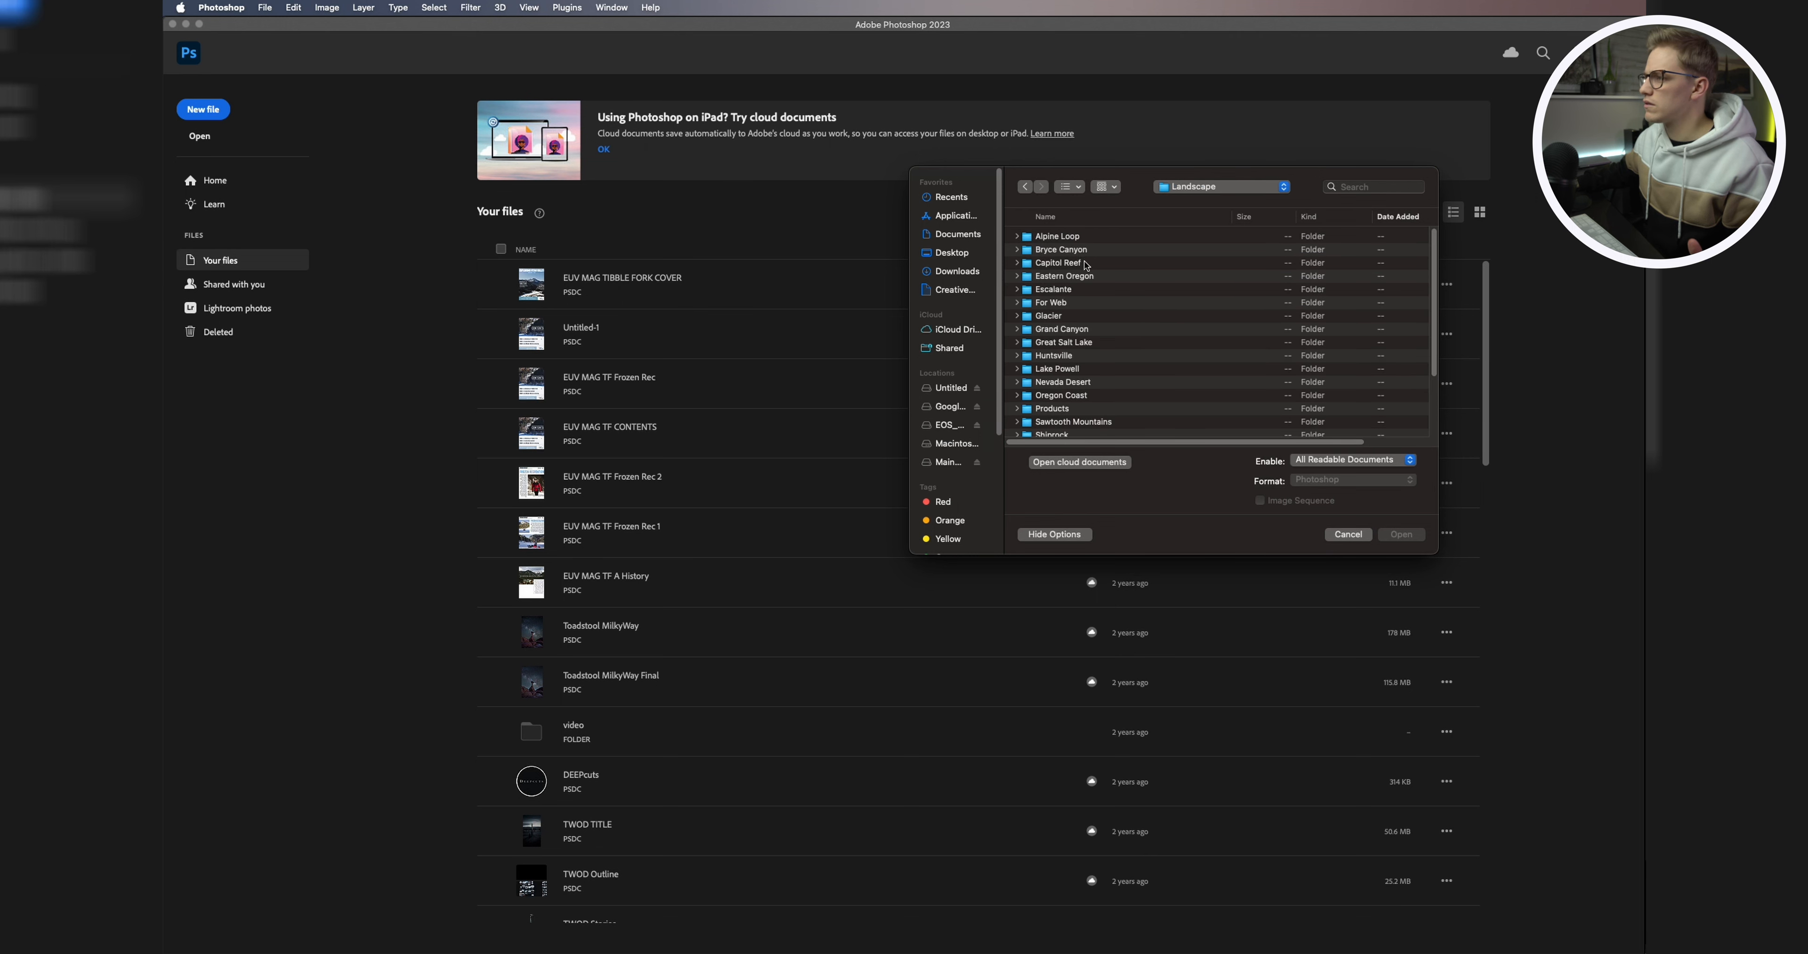
click(1085, 263)
double_click(1087, 265)
scroll(1144, 368, down, 5)
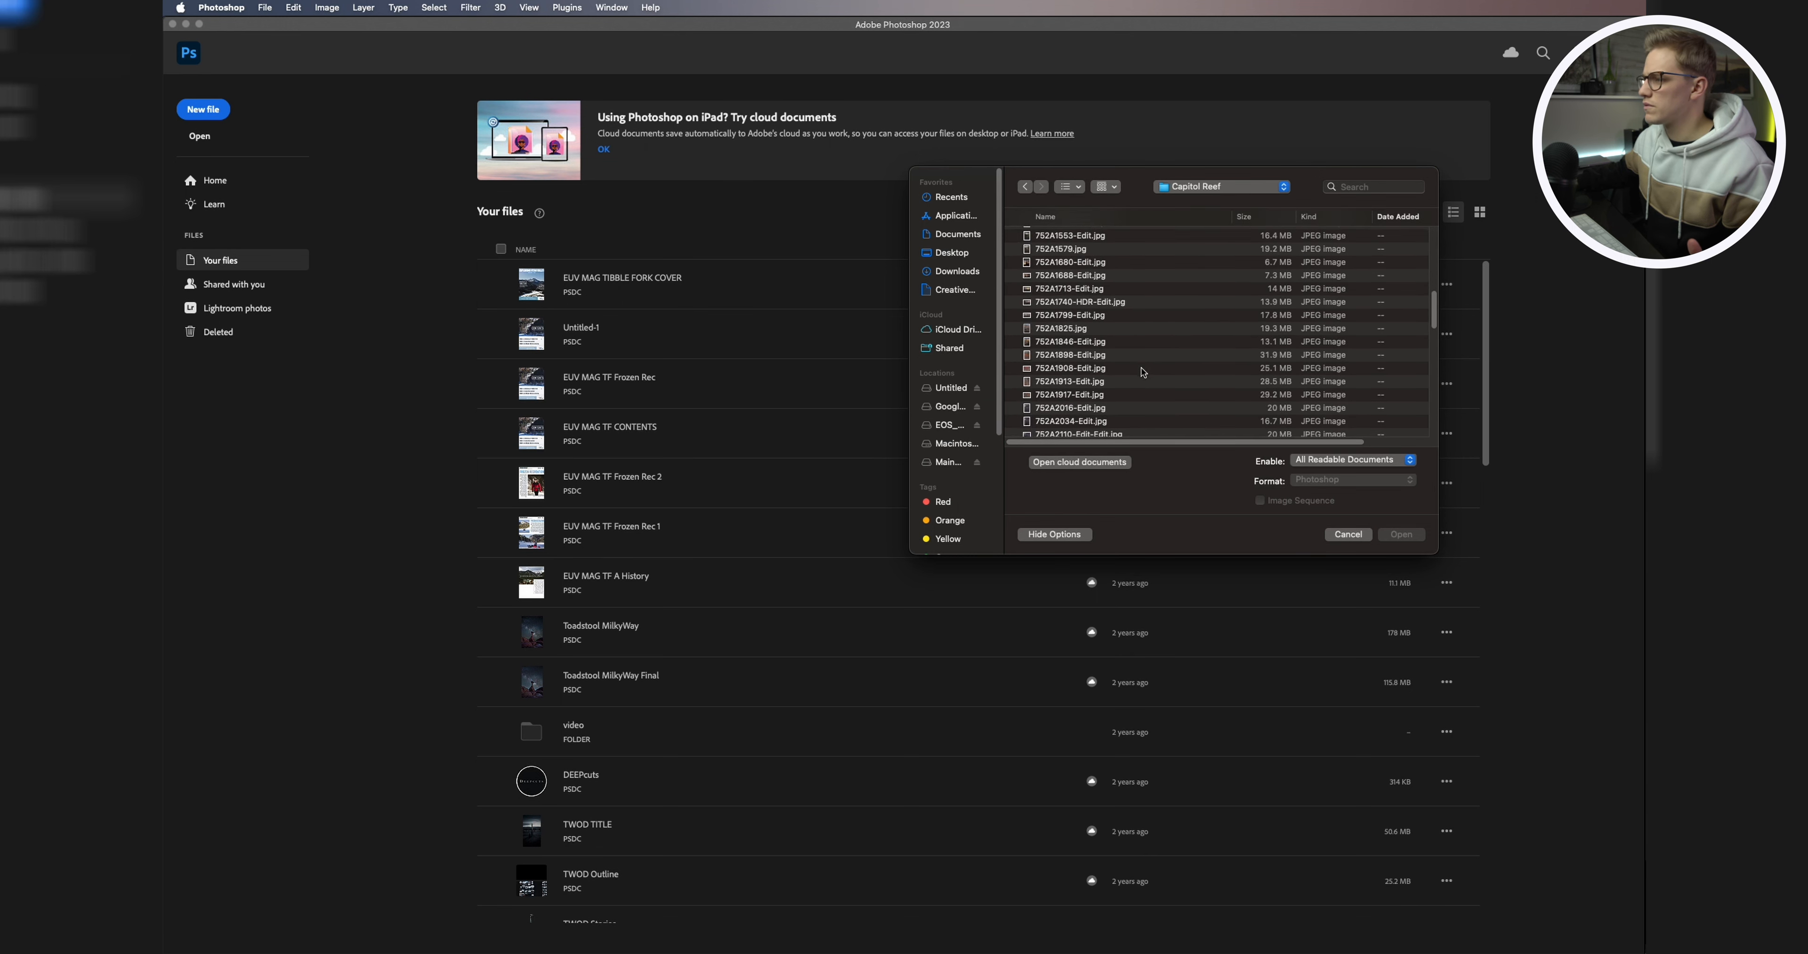
double_click(1061, 343)
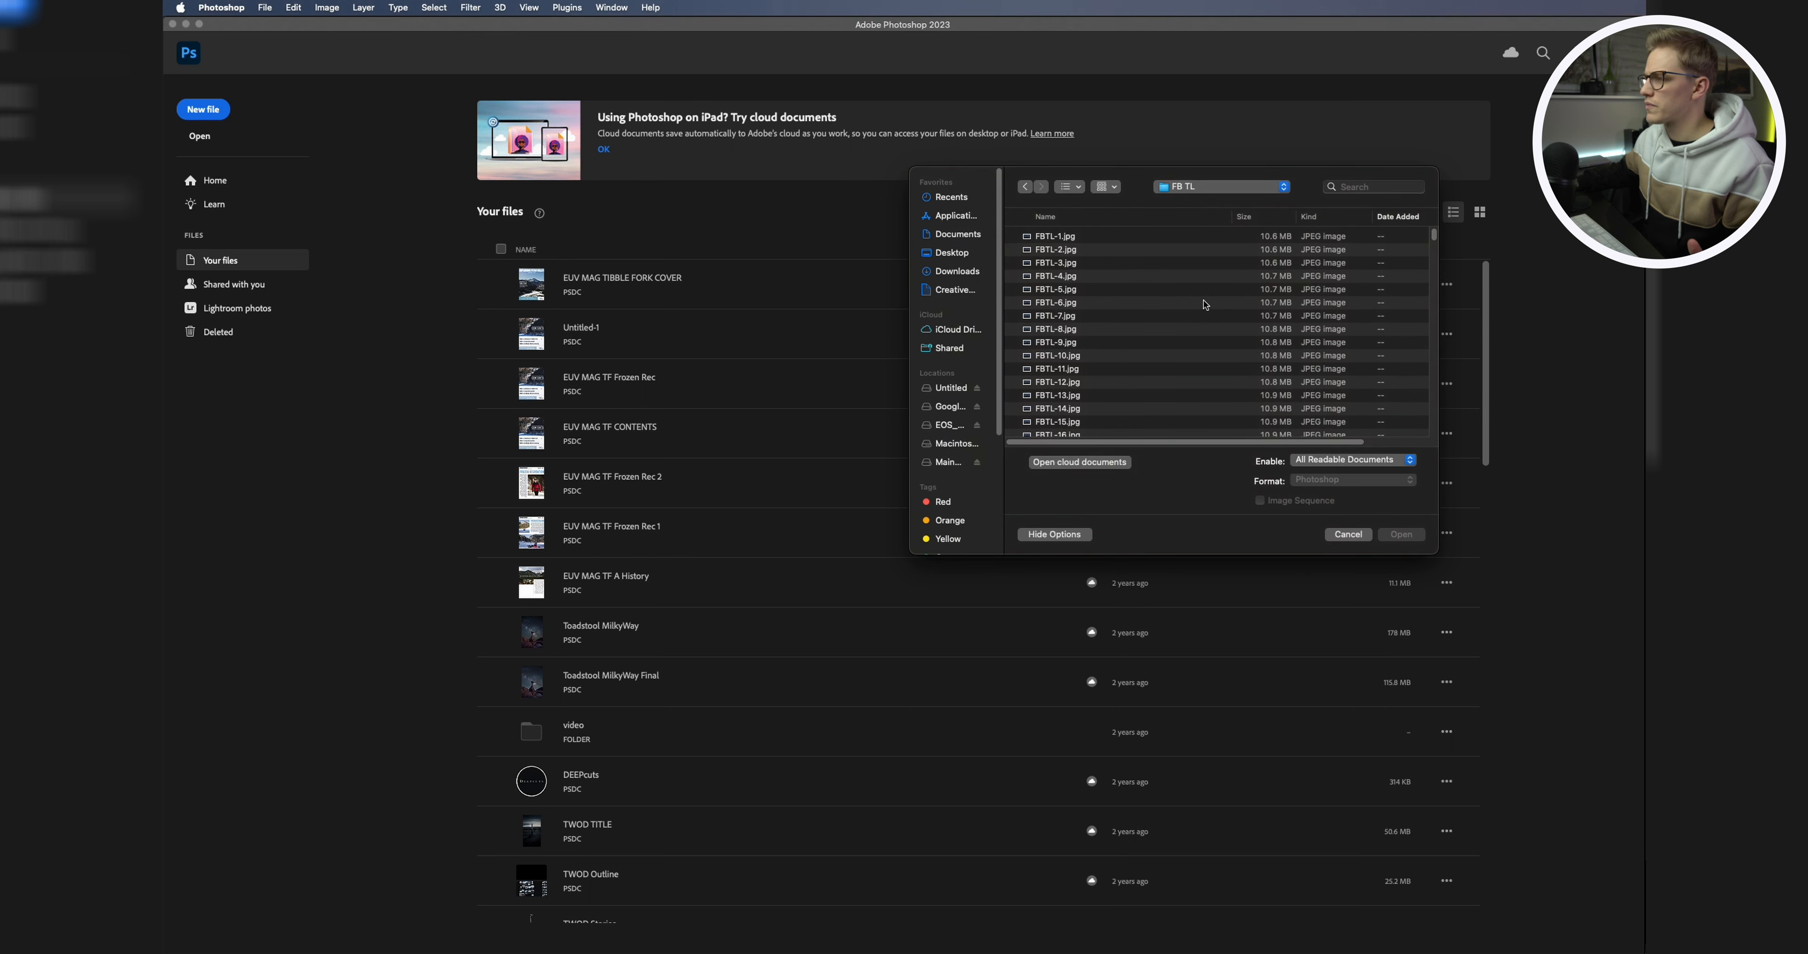
Step: Open FBTL-1.jpg as a JPEG image sequence with a frame rate of 30 fps
drag(1132, 188, 972, 246)
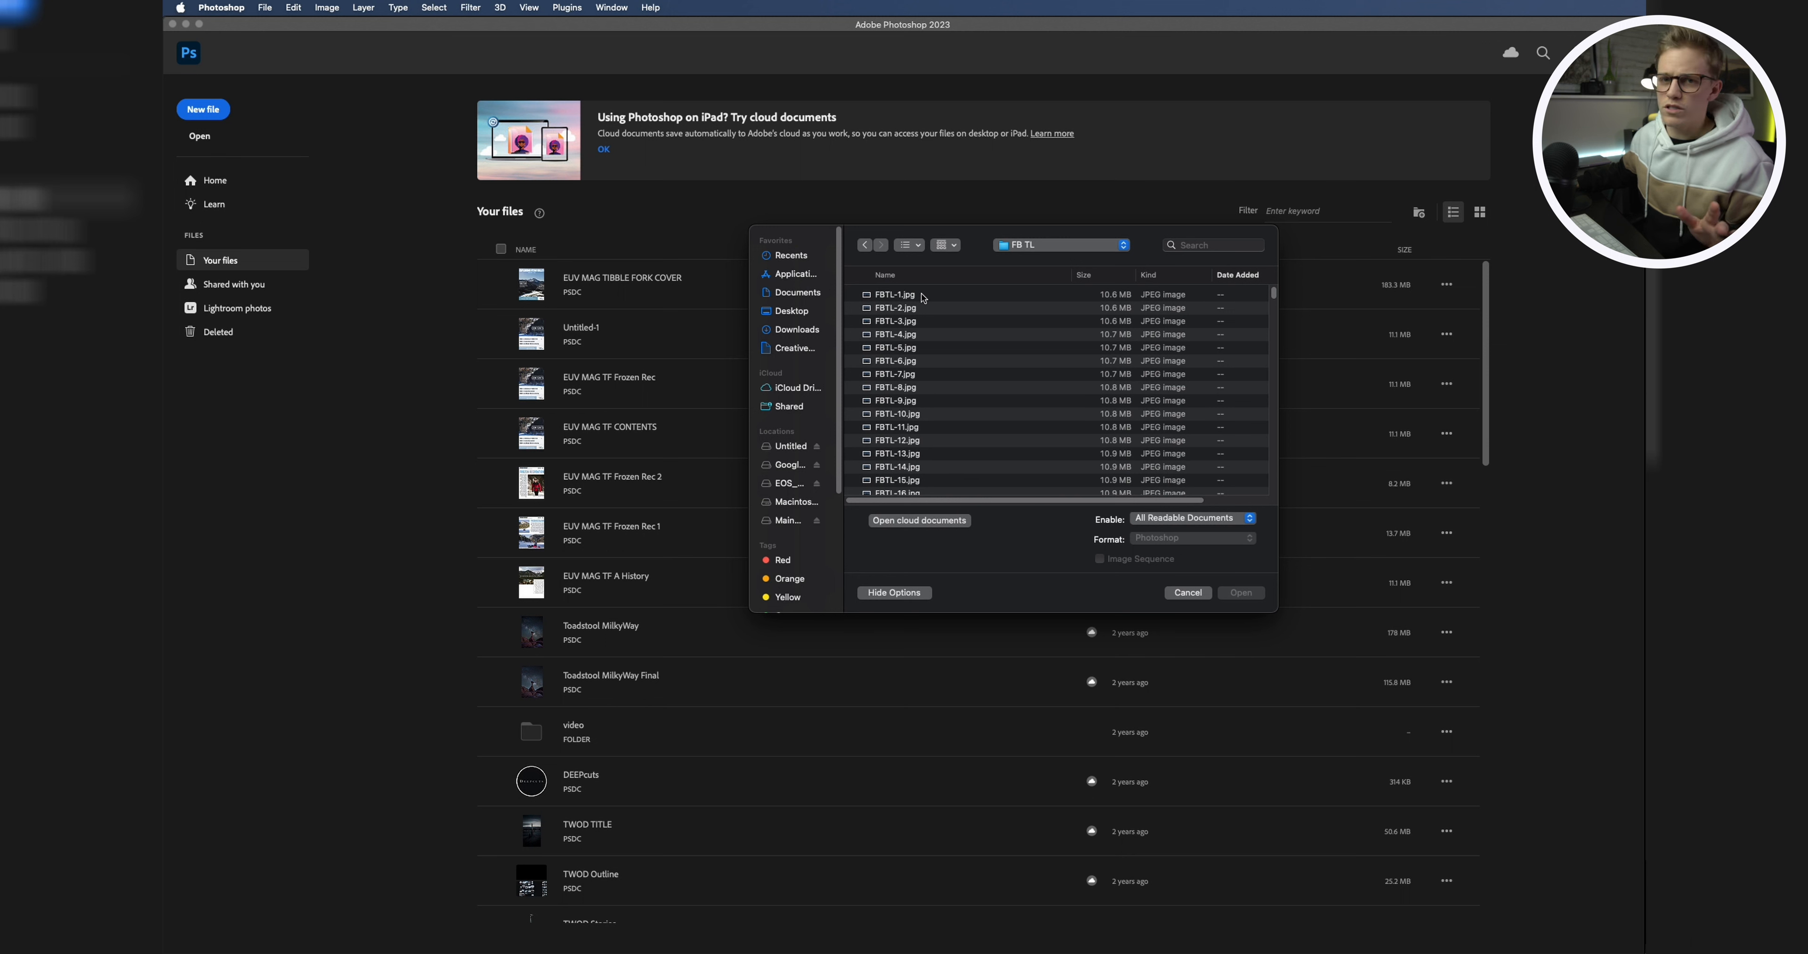
click(923, 296)
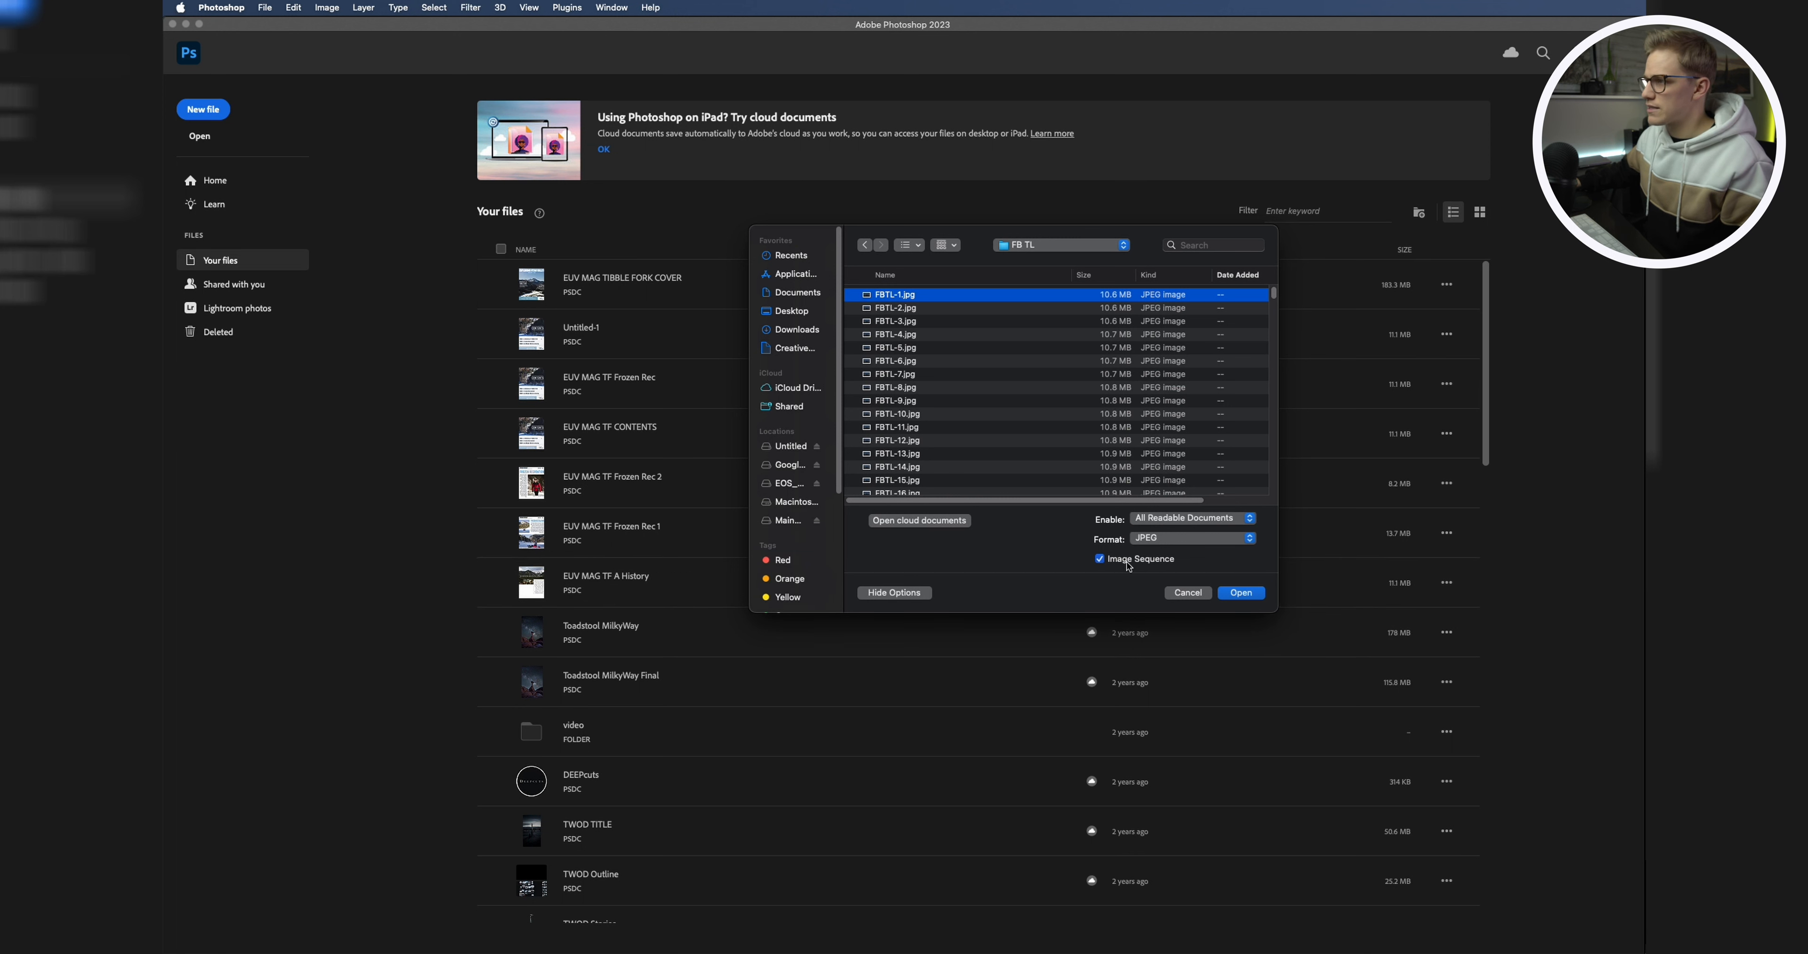
click(1239, 593)
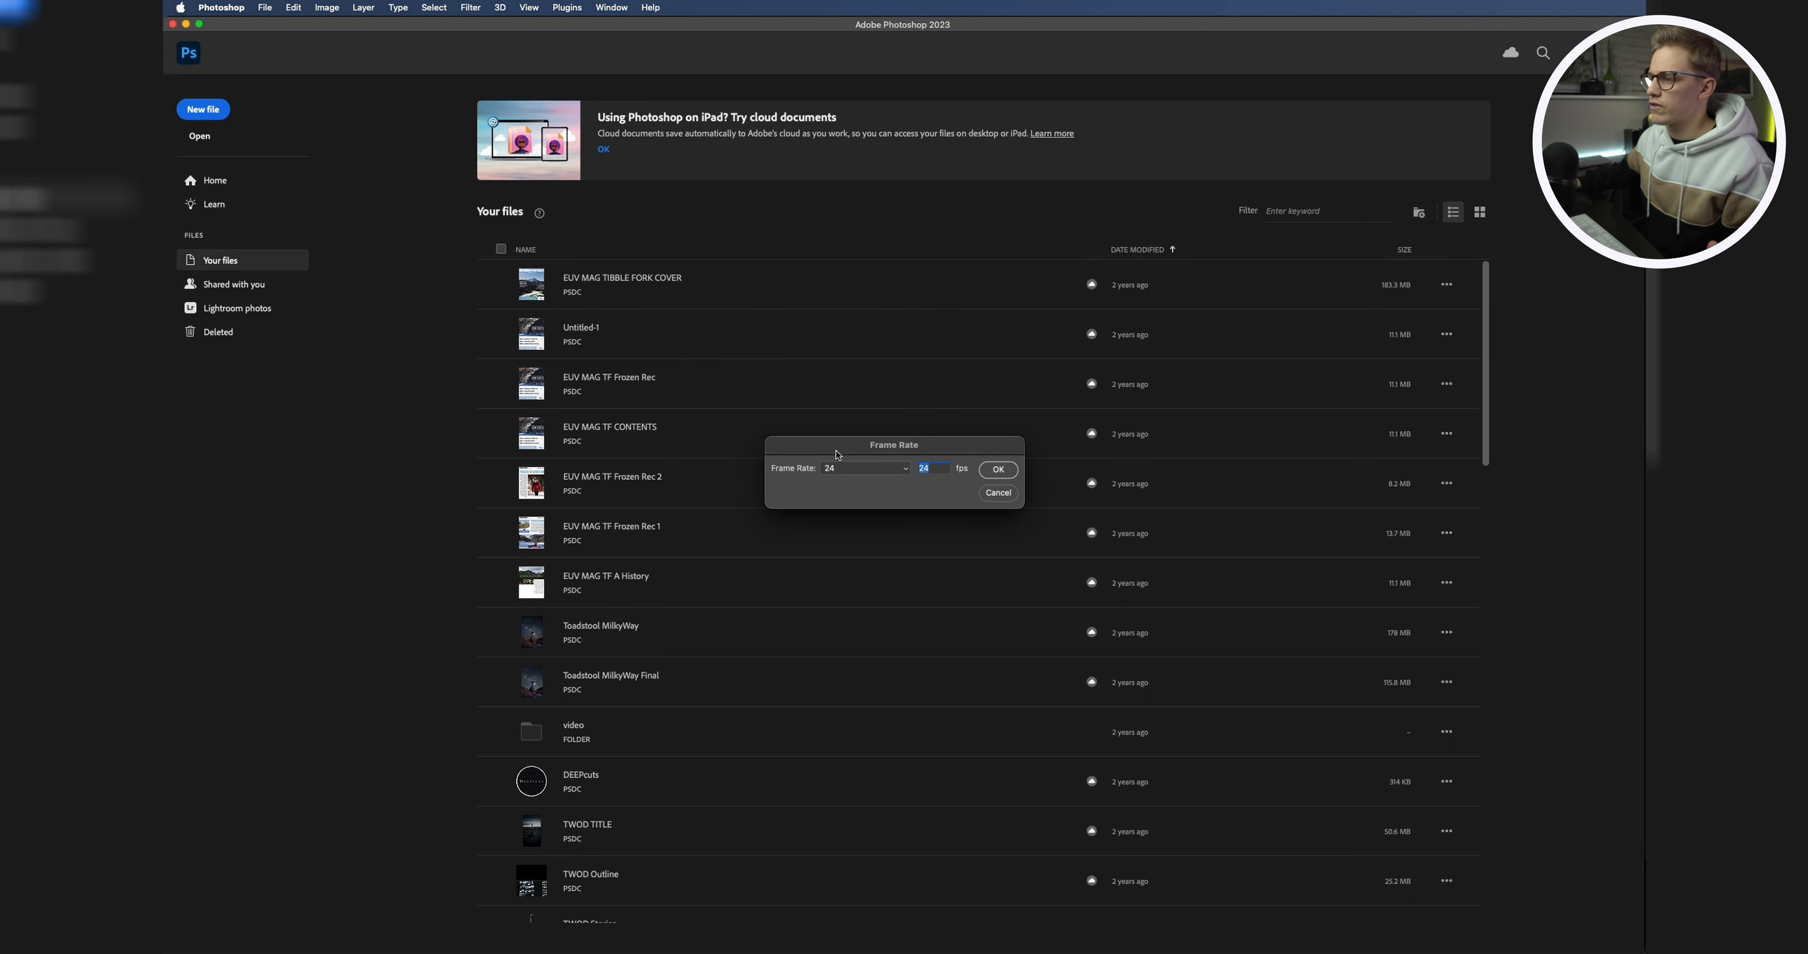
click(894, 472)
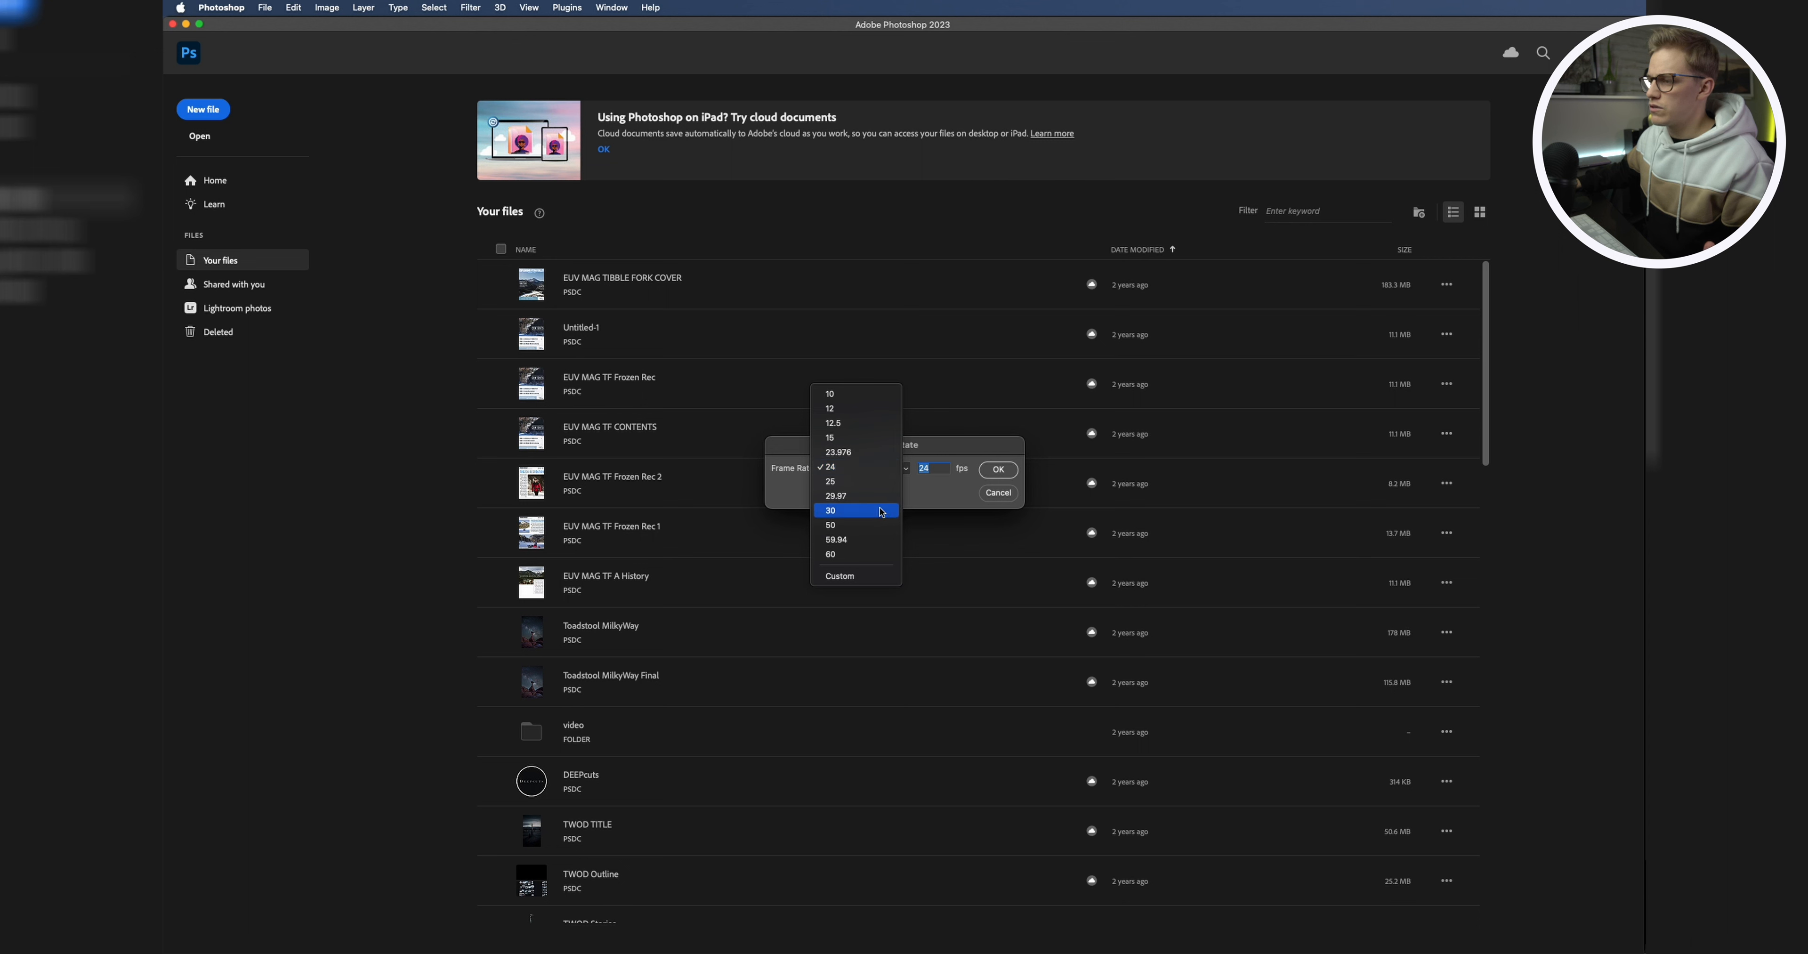
click(856, 511)
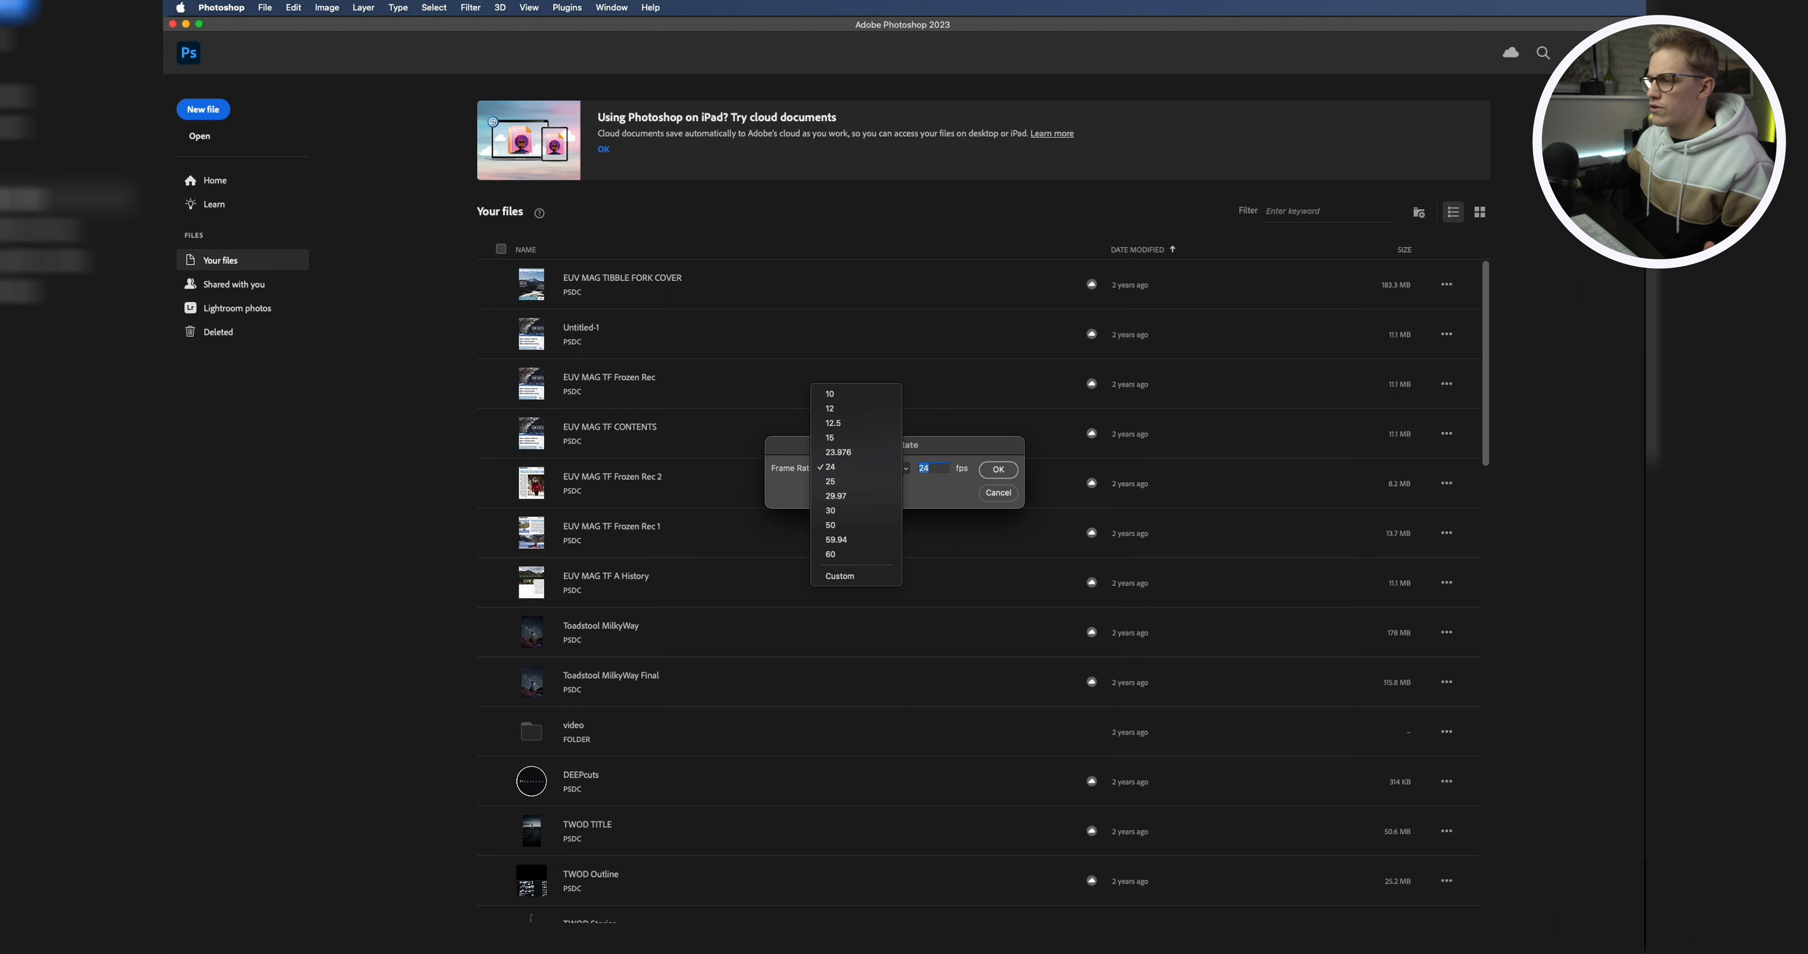
click(1004, 472)
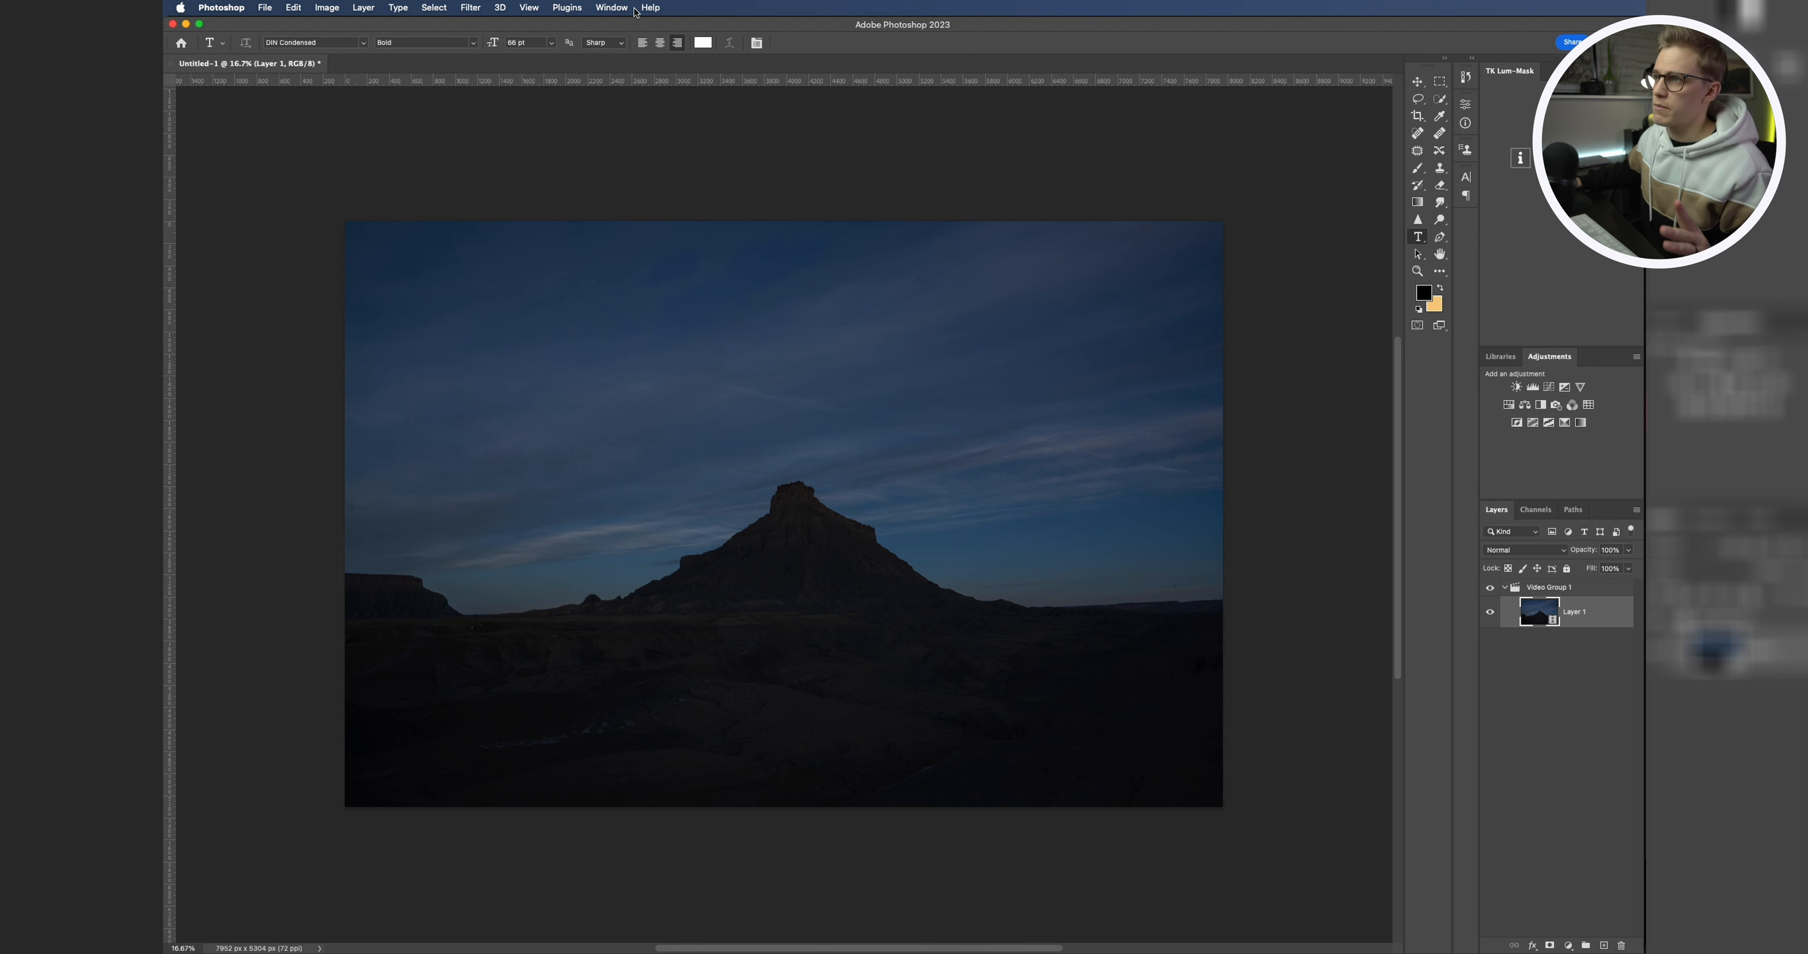
Step: Show the Timeline panel and scrub the playhead along the video clip
click(611, 7)
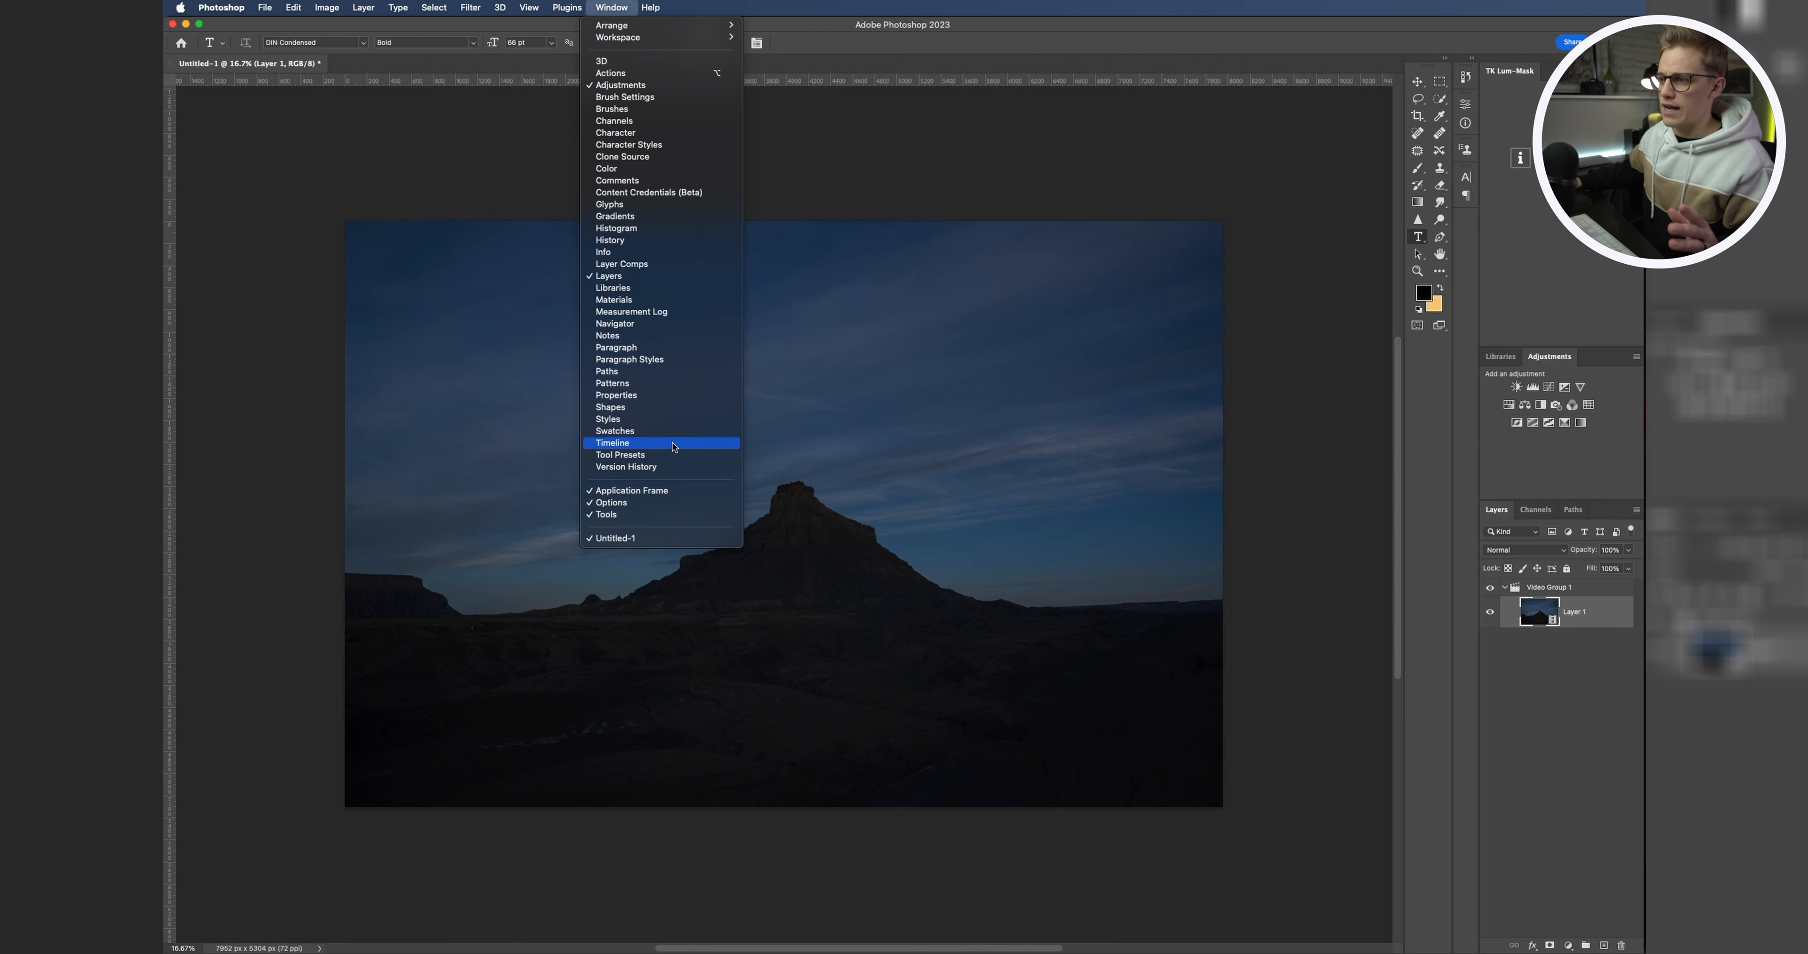
click(670, 443)
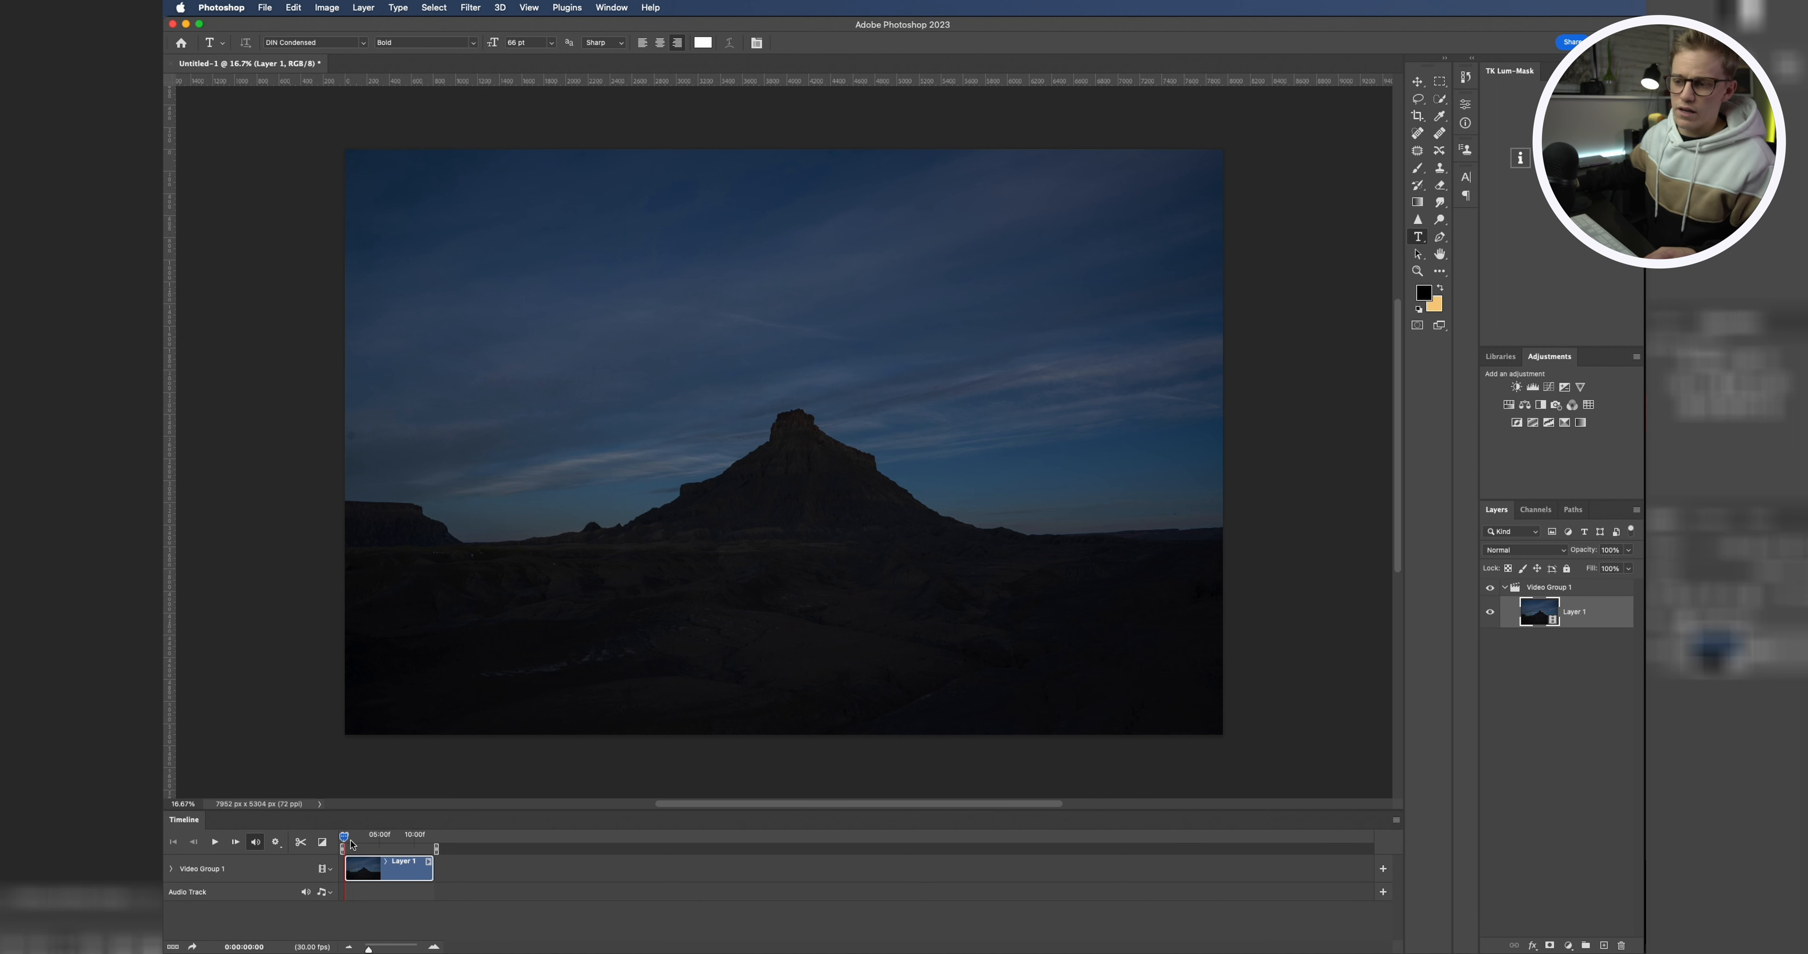
click(349, 835)
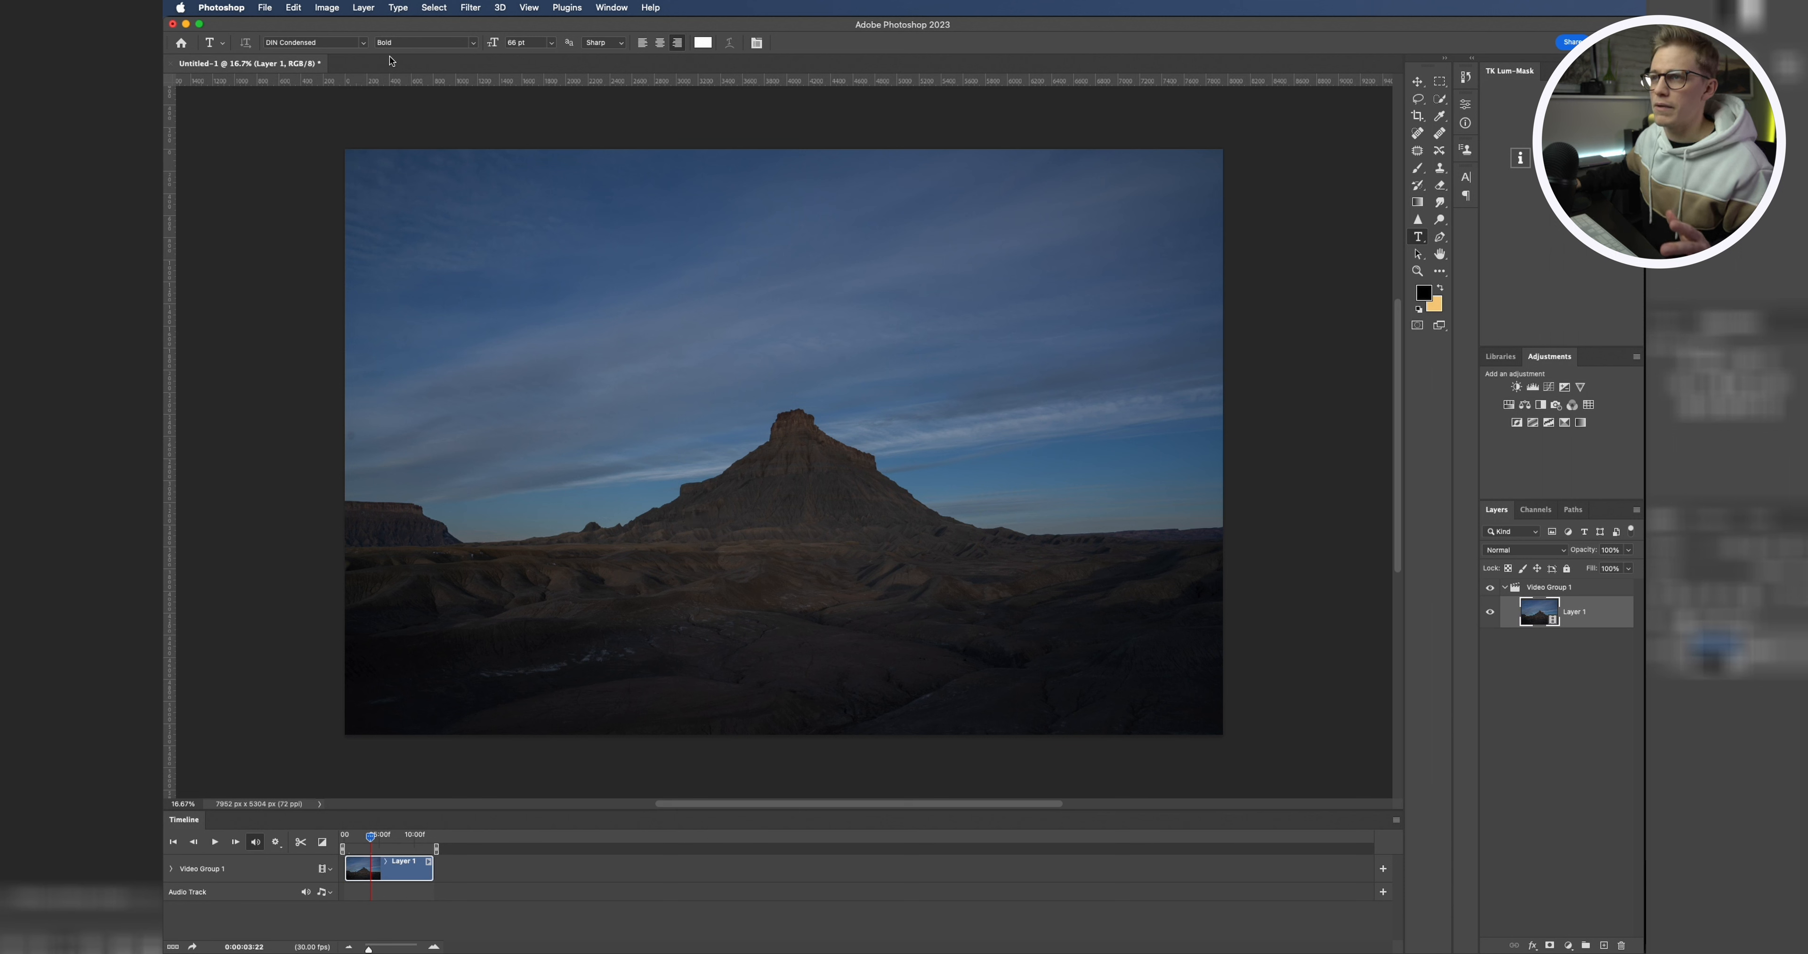
Step: Crop the canvas to 3840 × 2160 pixels, accepting the clipping
click(327, 8)
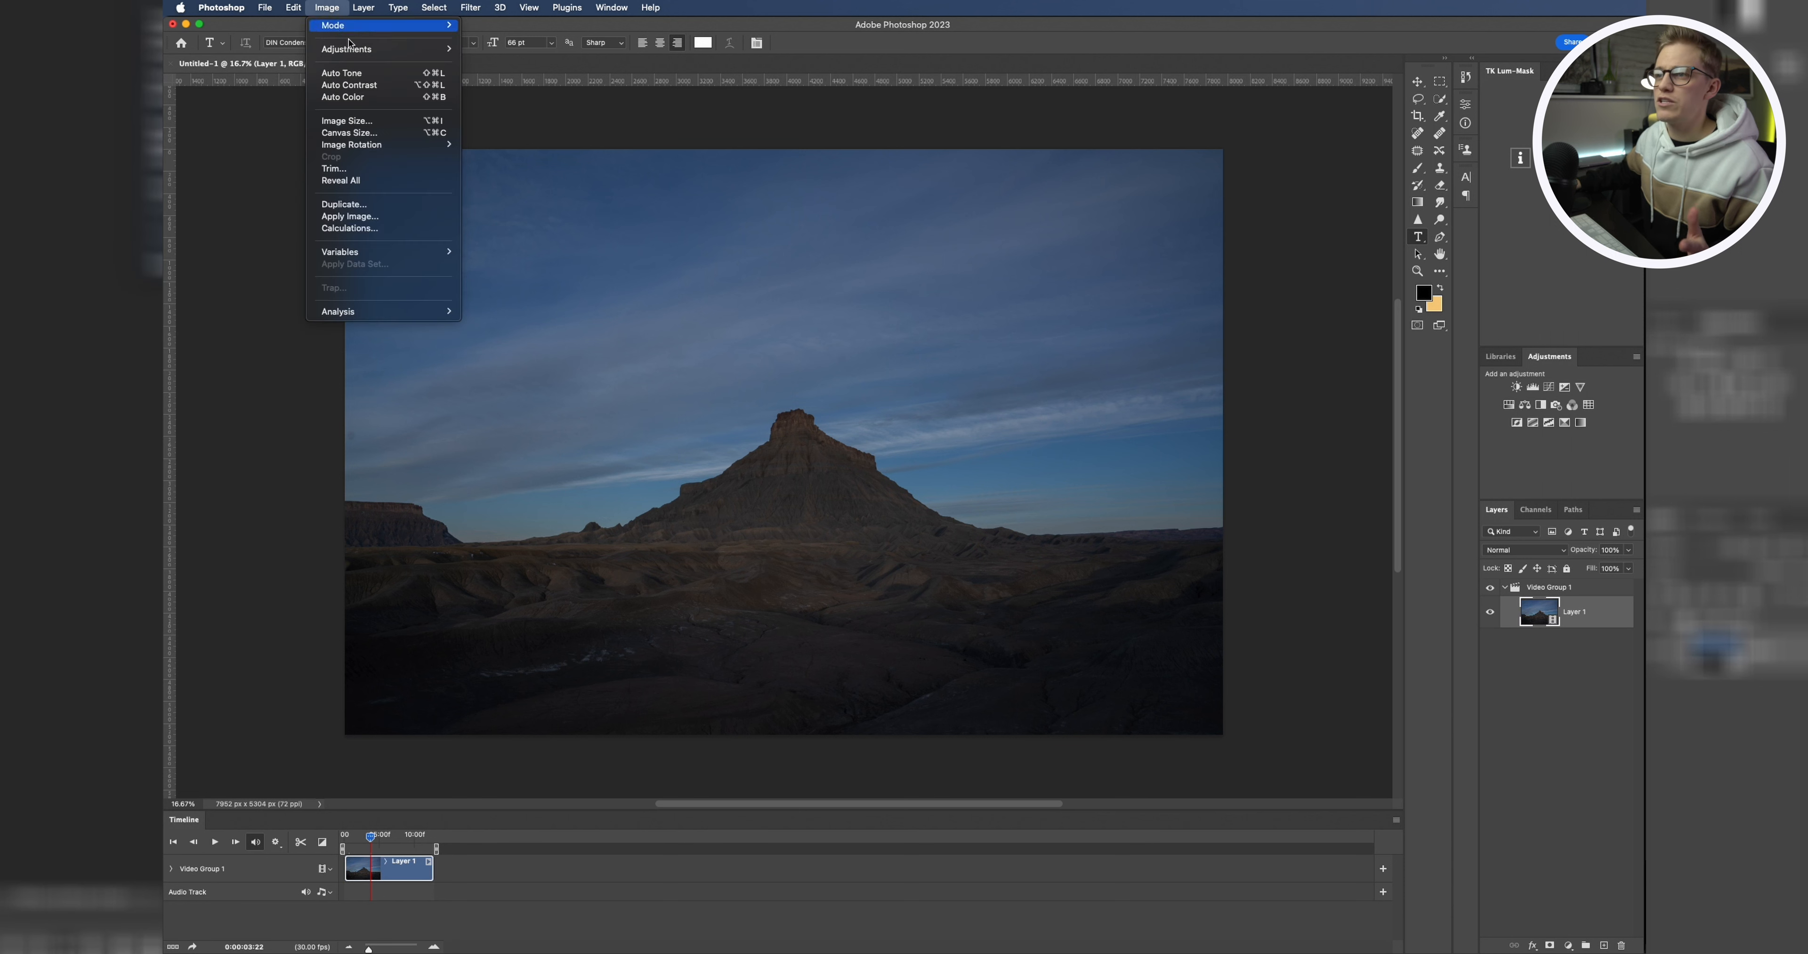
click(372, 134)
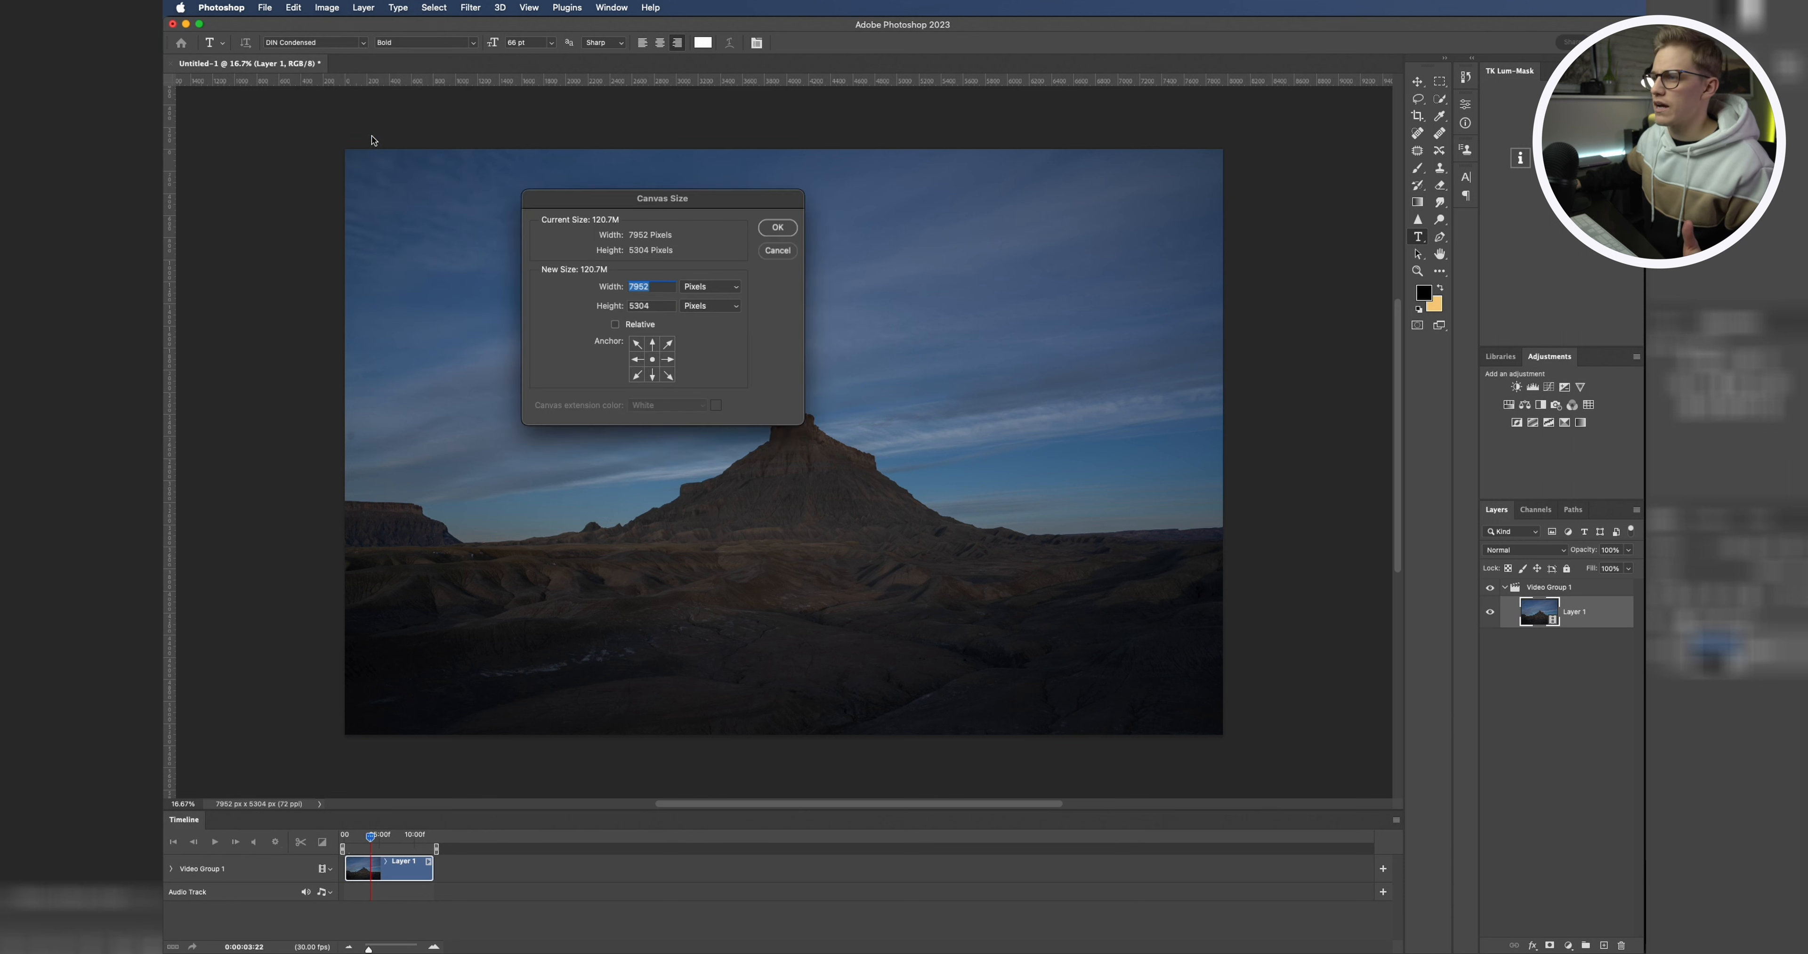
drag(645, 205, 1349, 291)
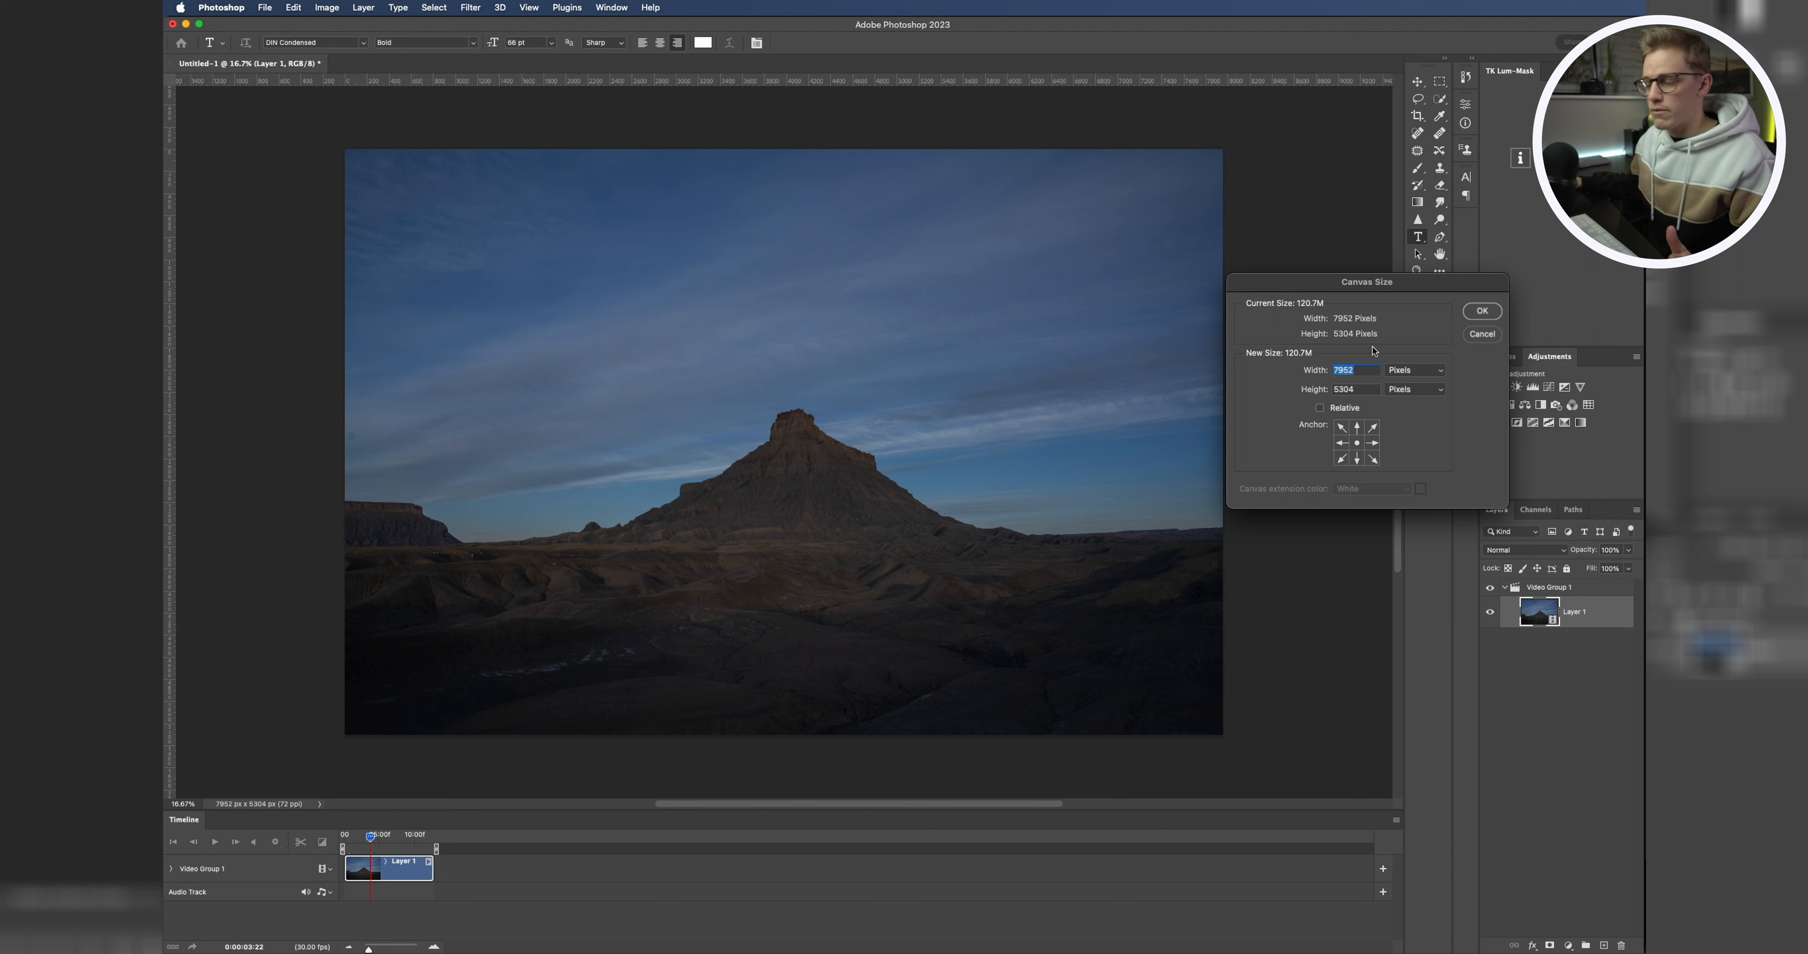
text(38)
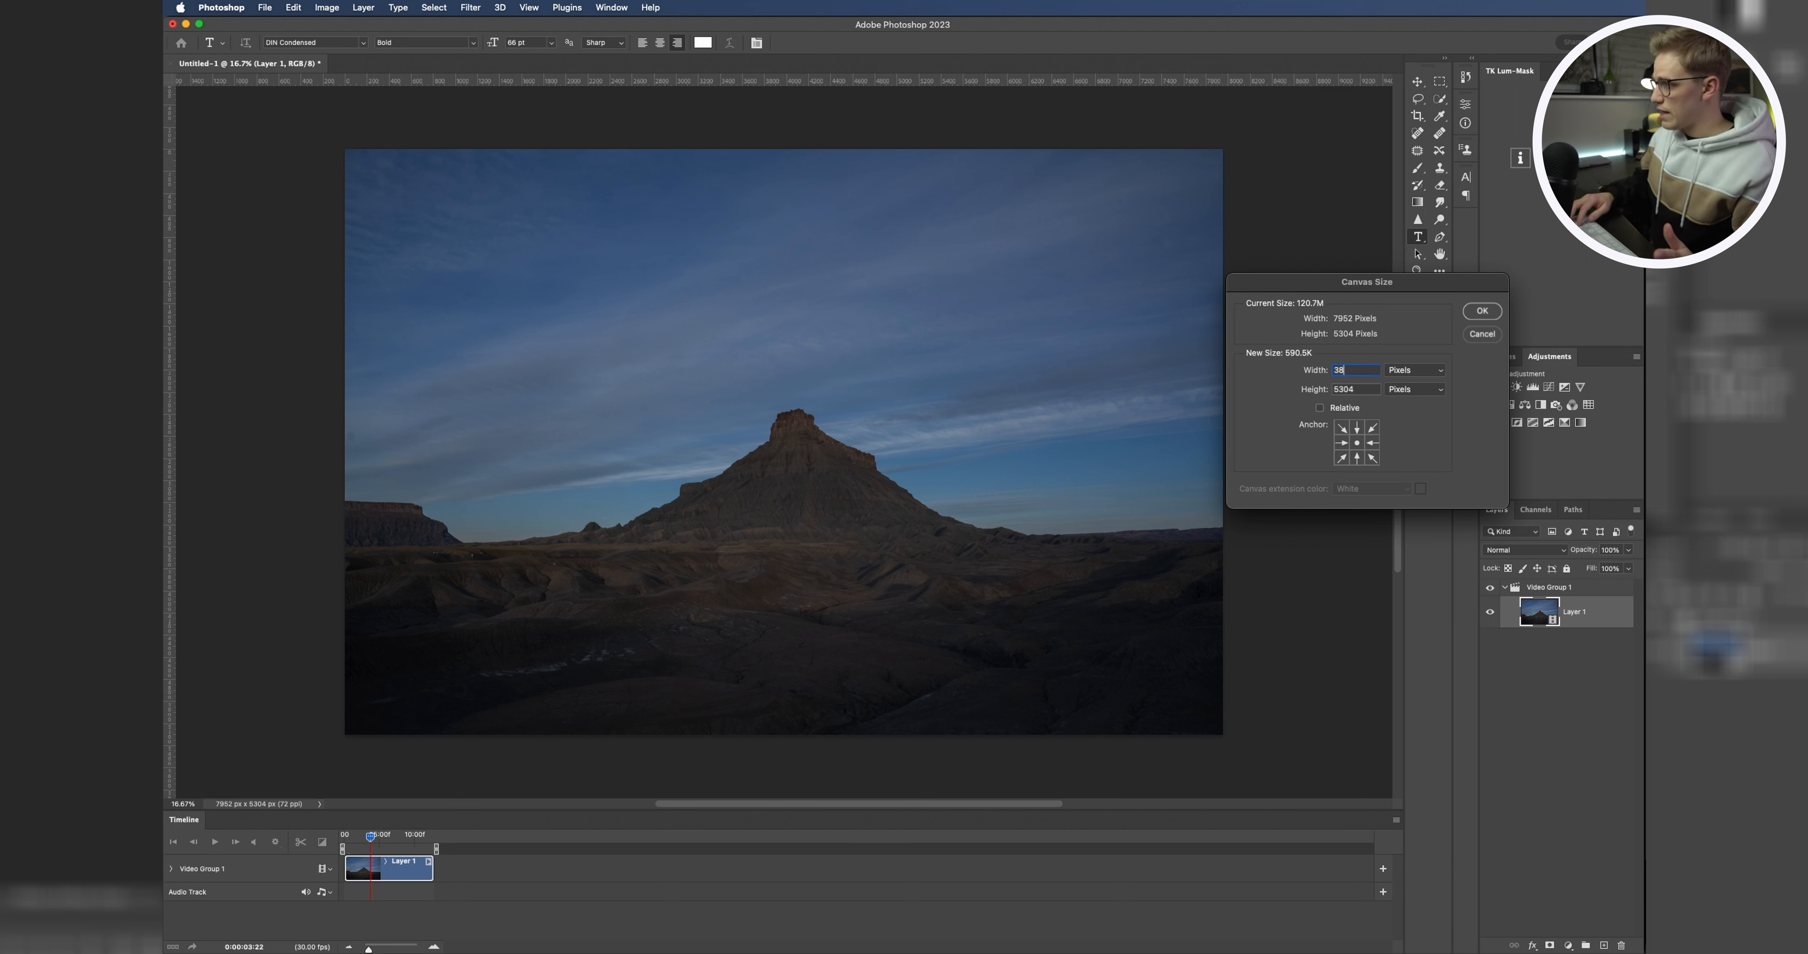
text(40)
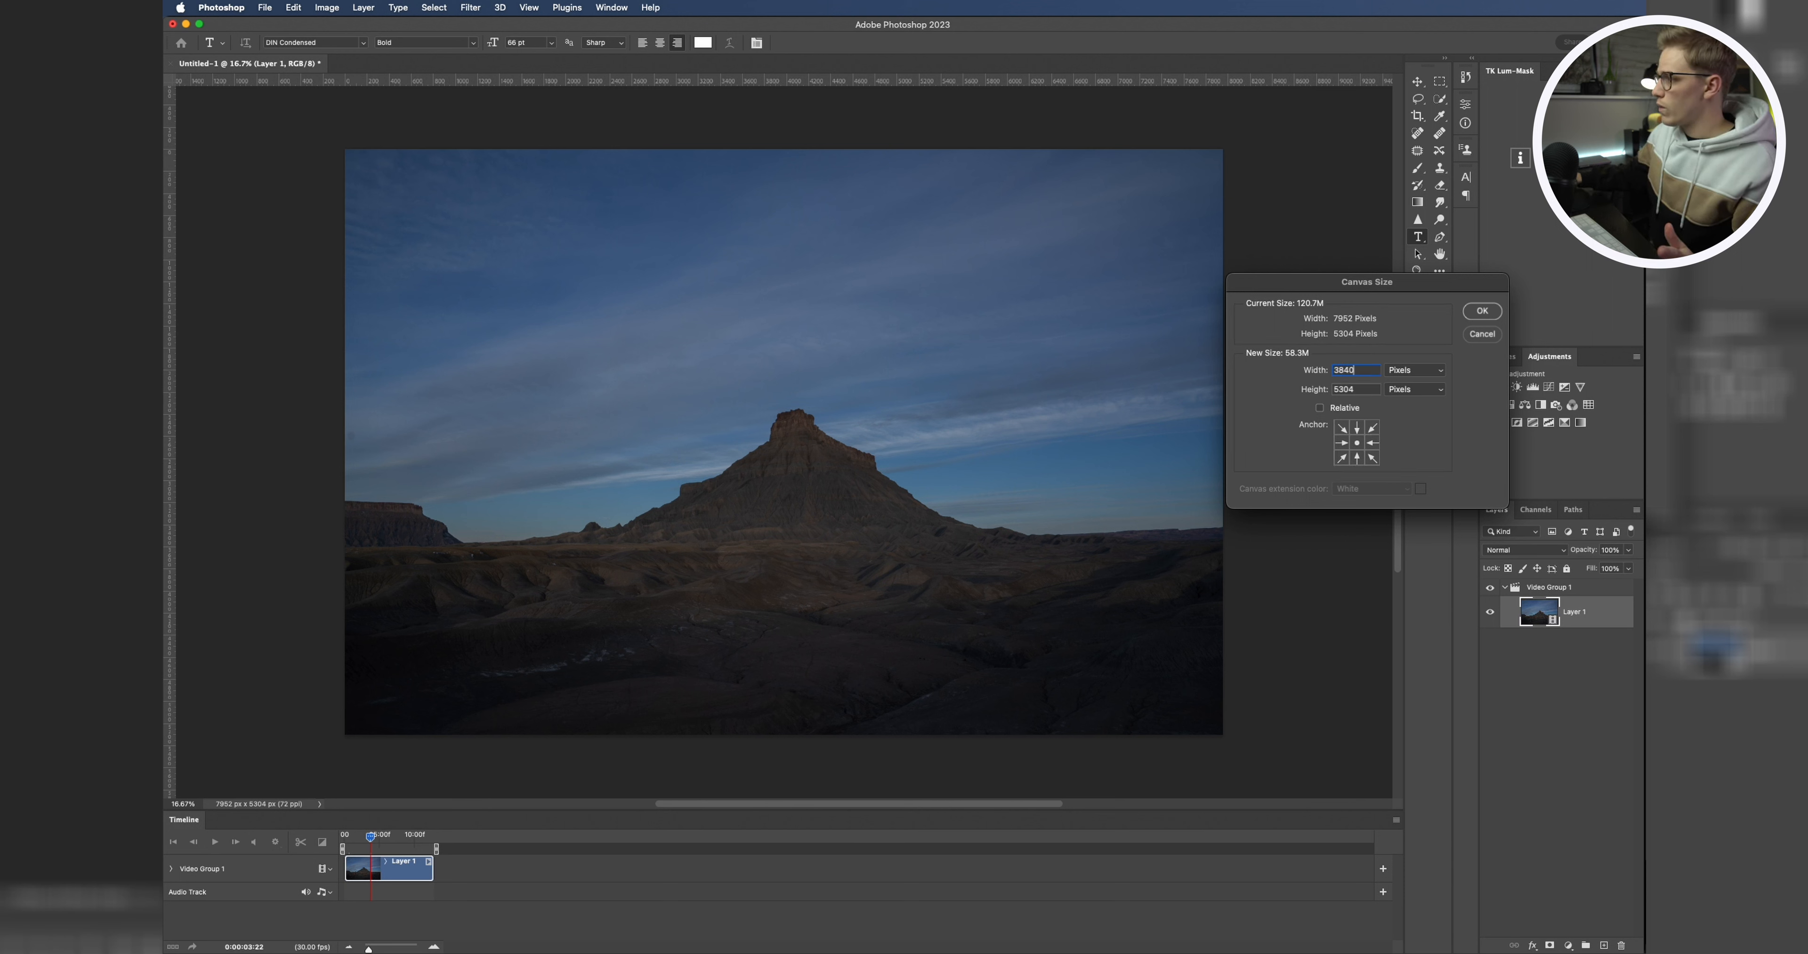
double_click(1370, 390)
text(2160)
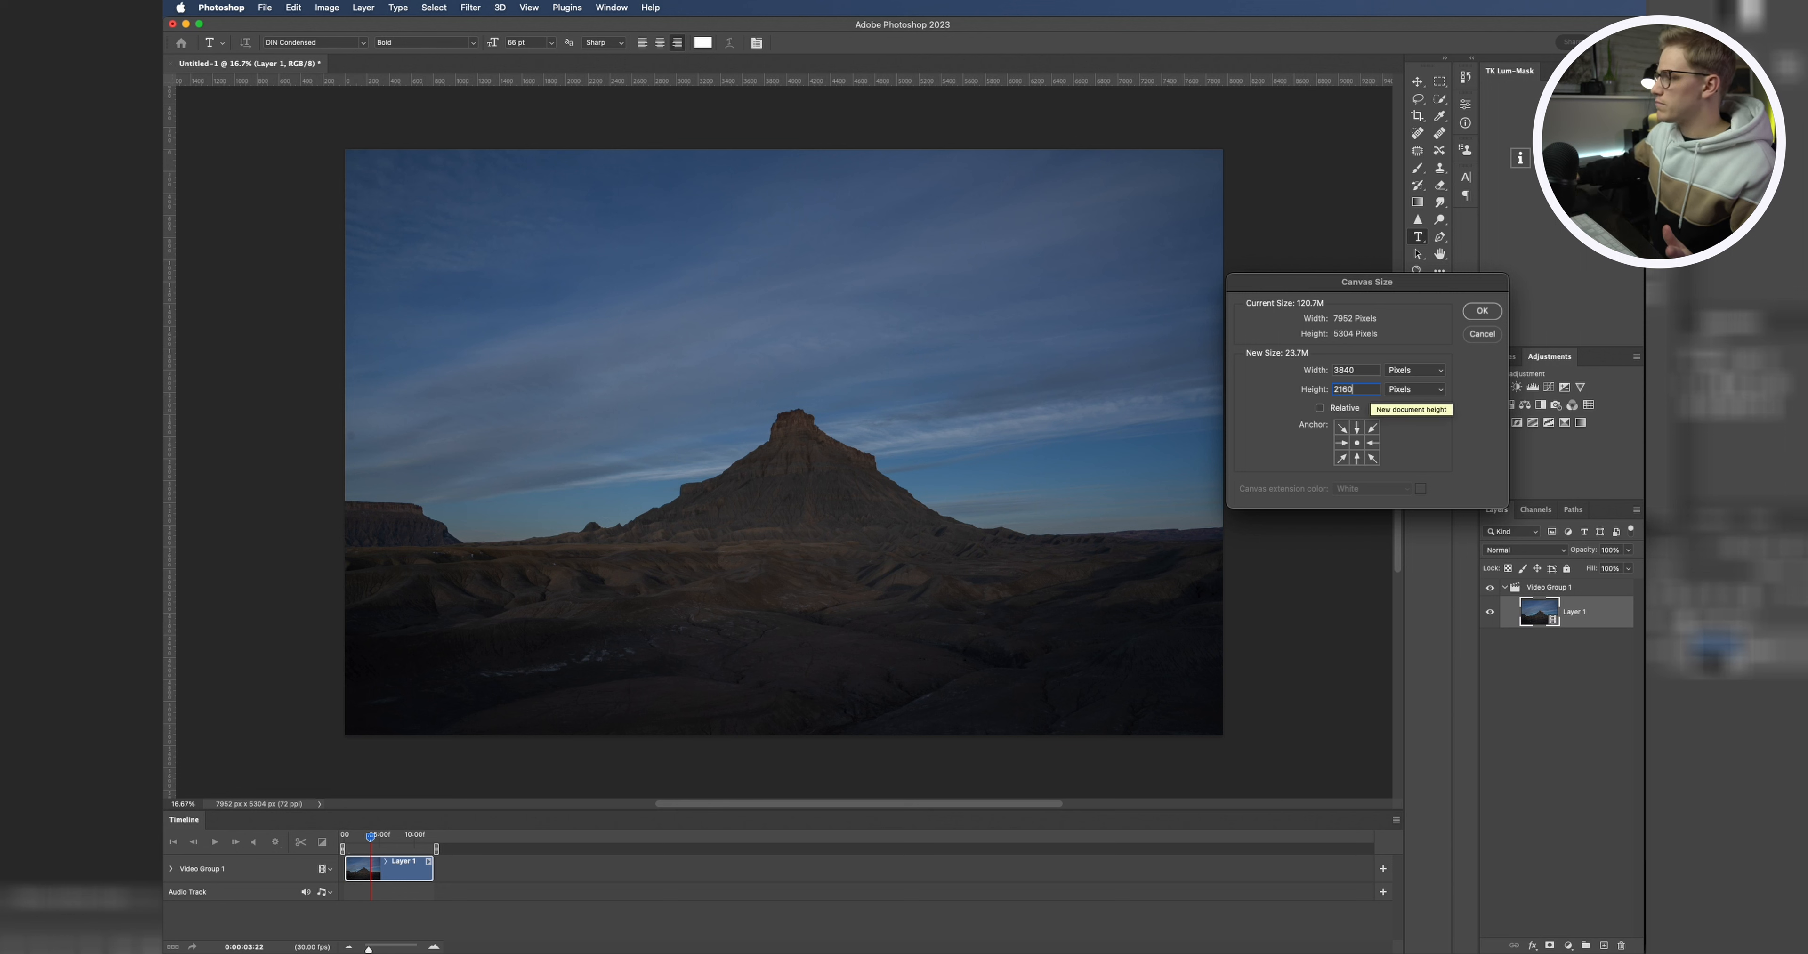
click(1489, 316)
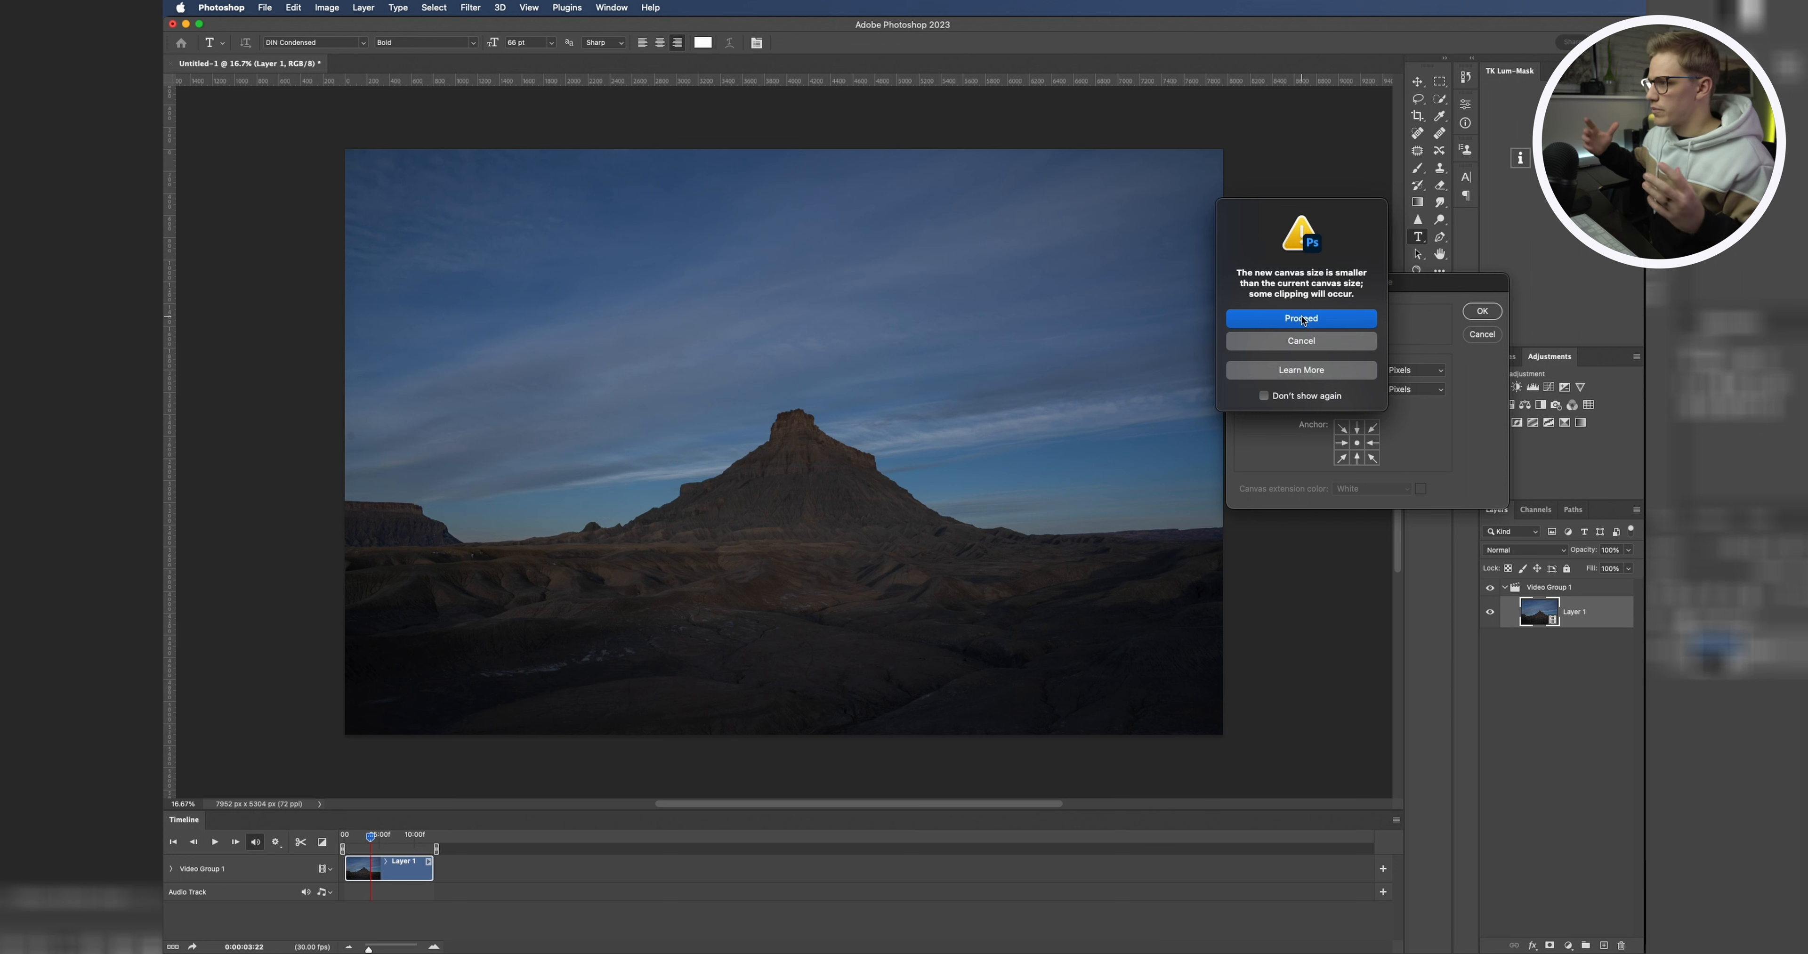
click(1301, 319)
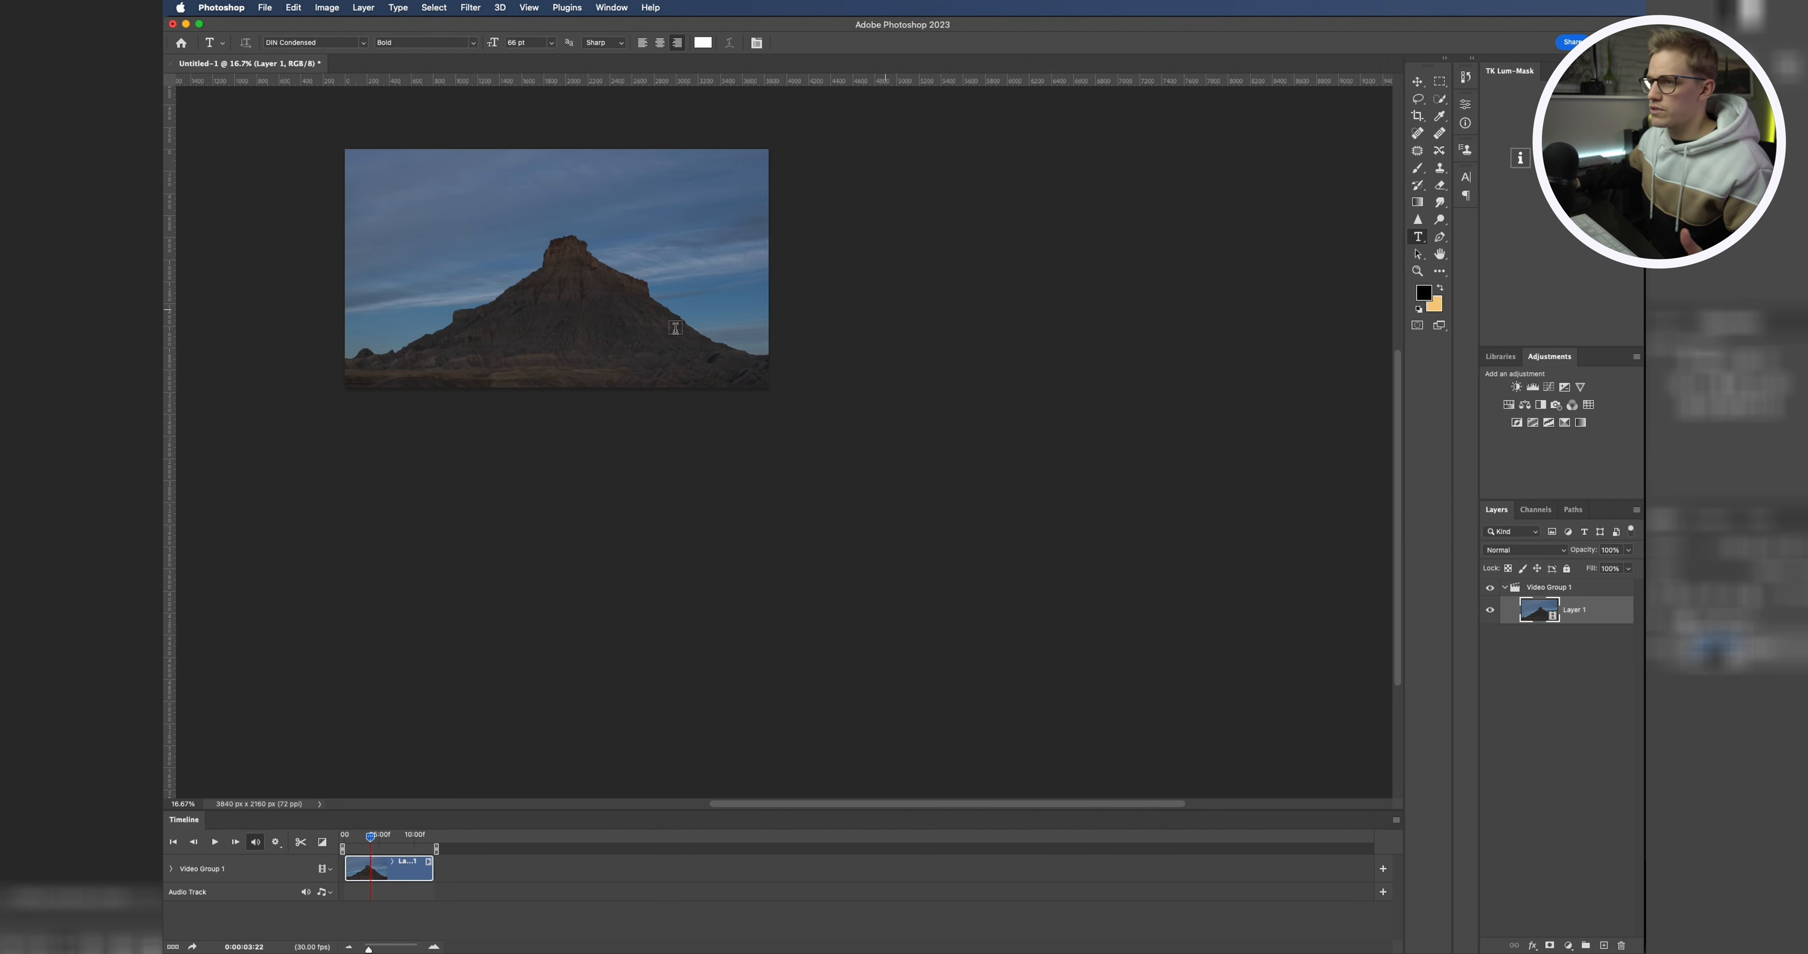
Step: Scale the image layer down to about 49% so it fills the 3840 × 2160 canvas
drag(542, 309, 761, 466)
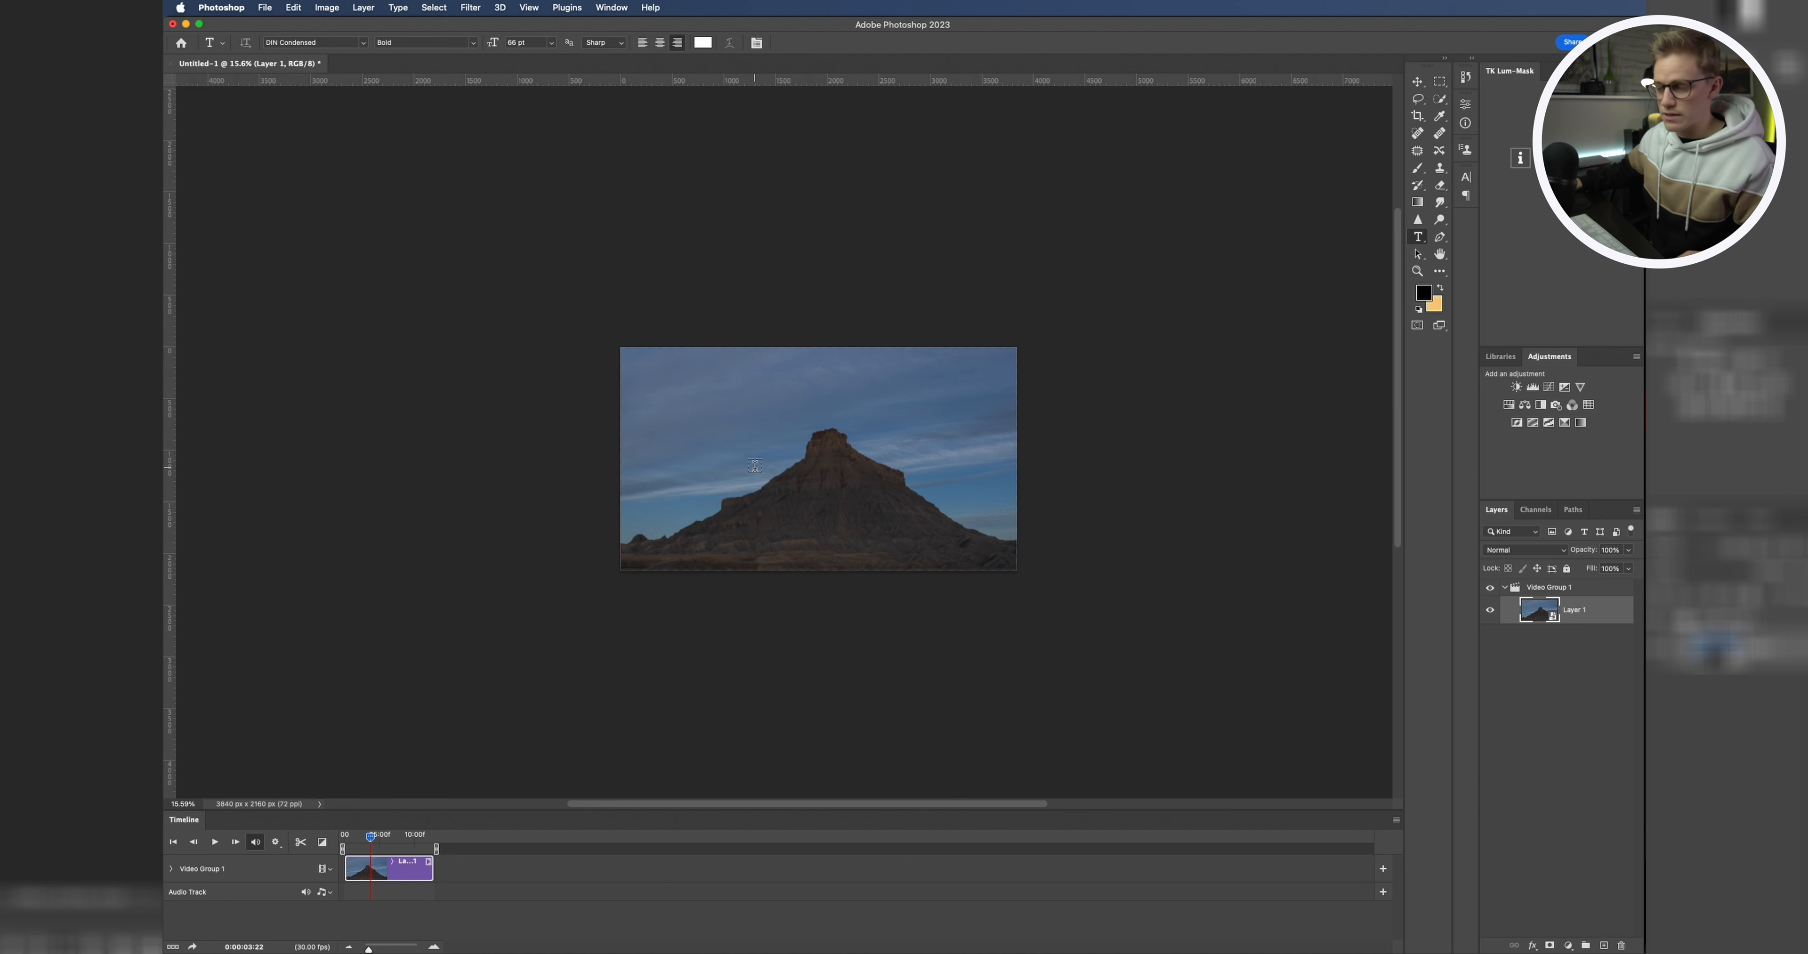
key(z)
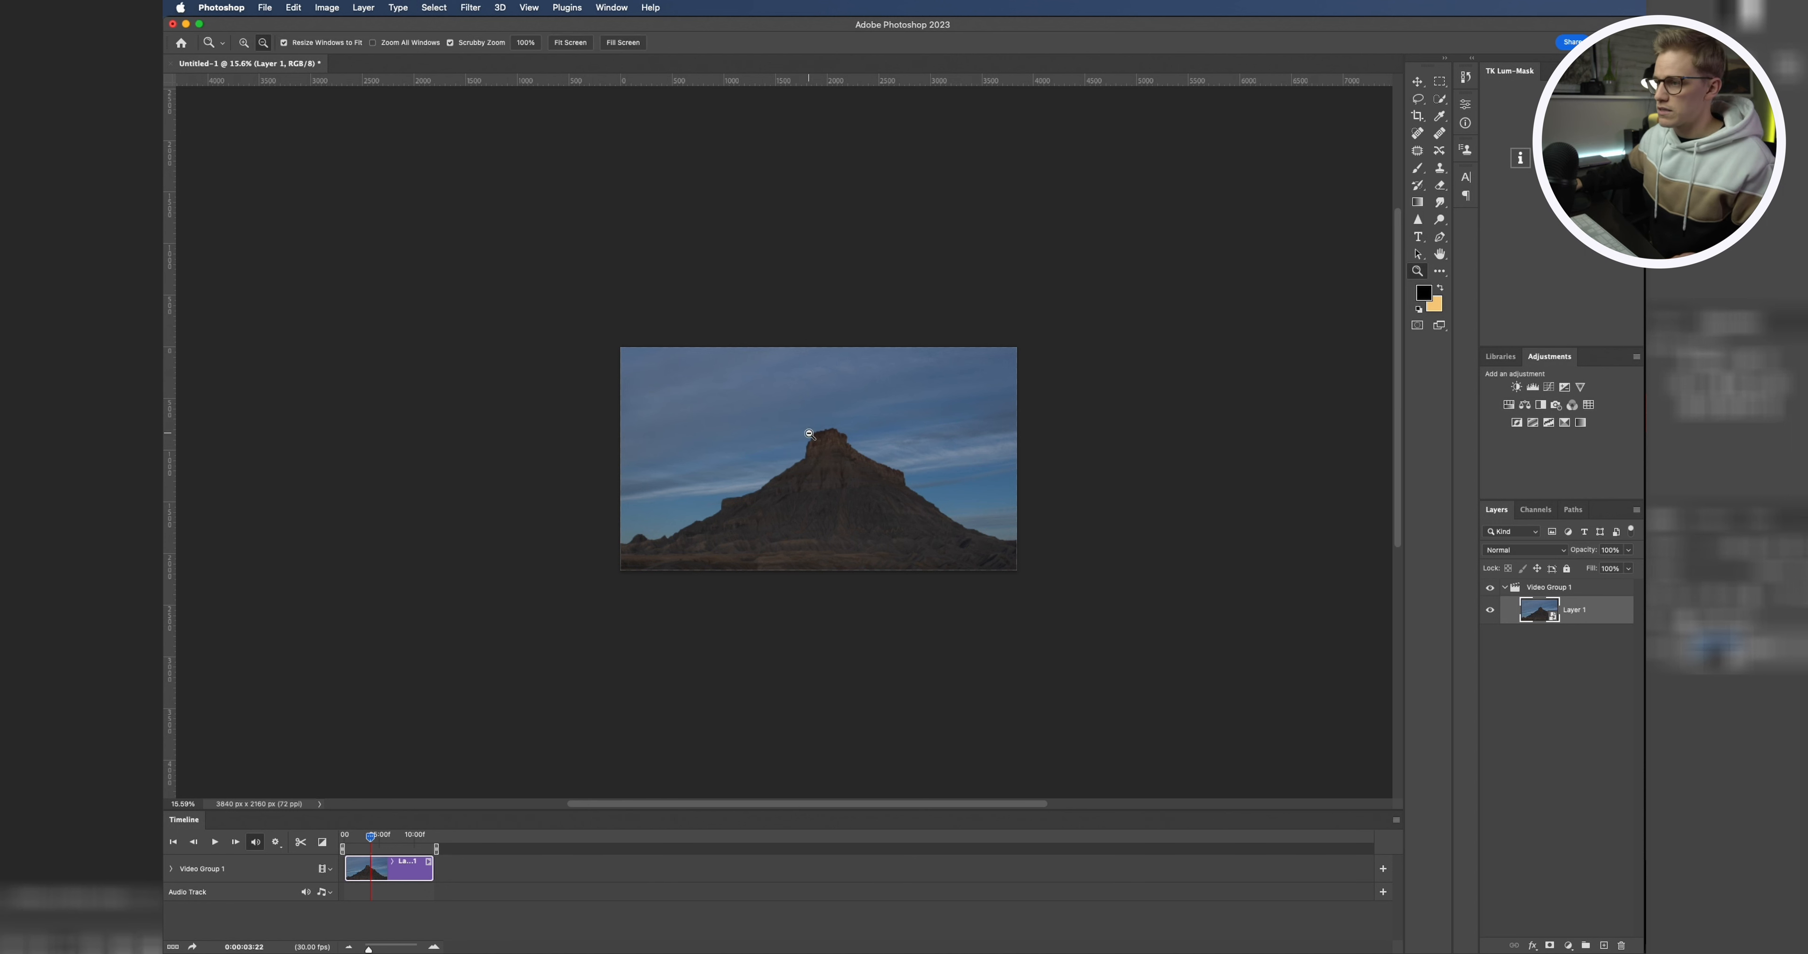
alt+click(790, 440)
key(t)
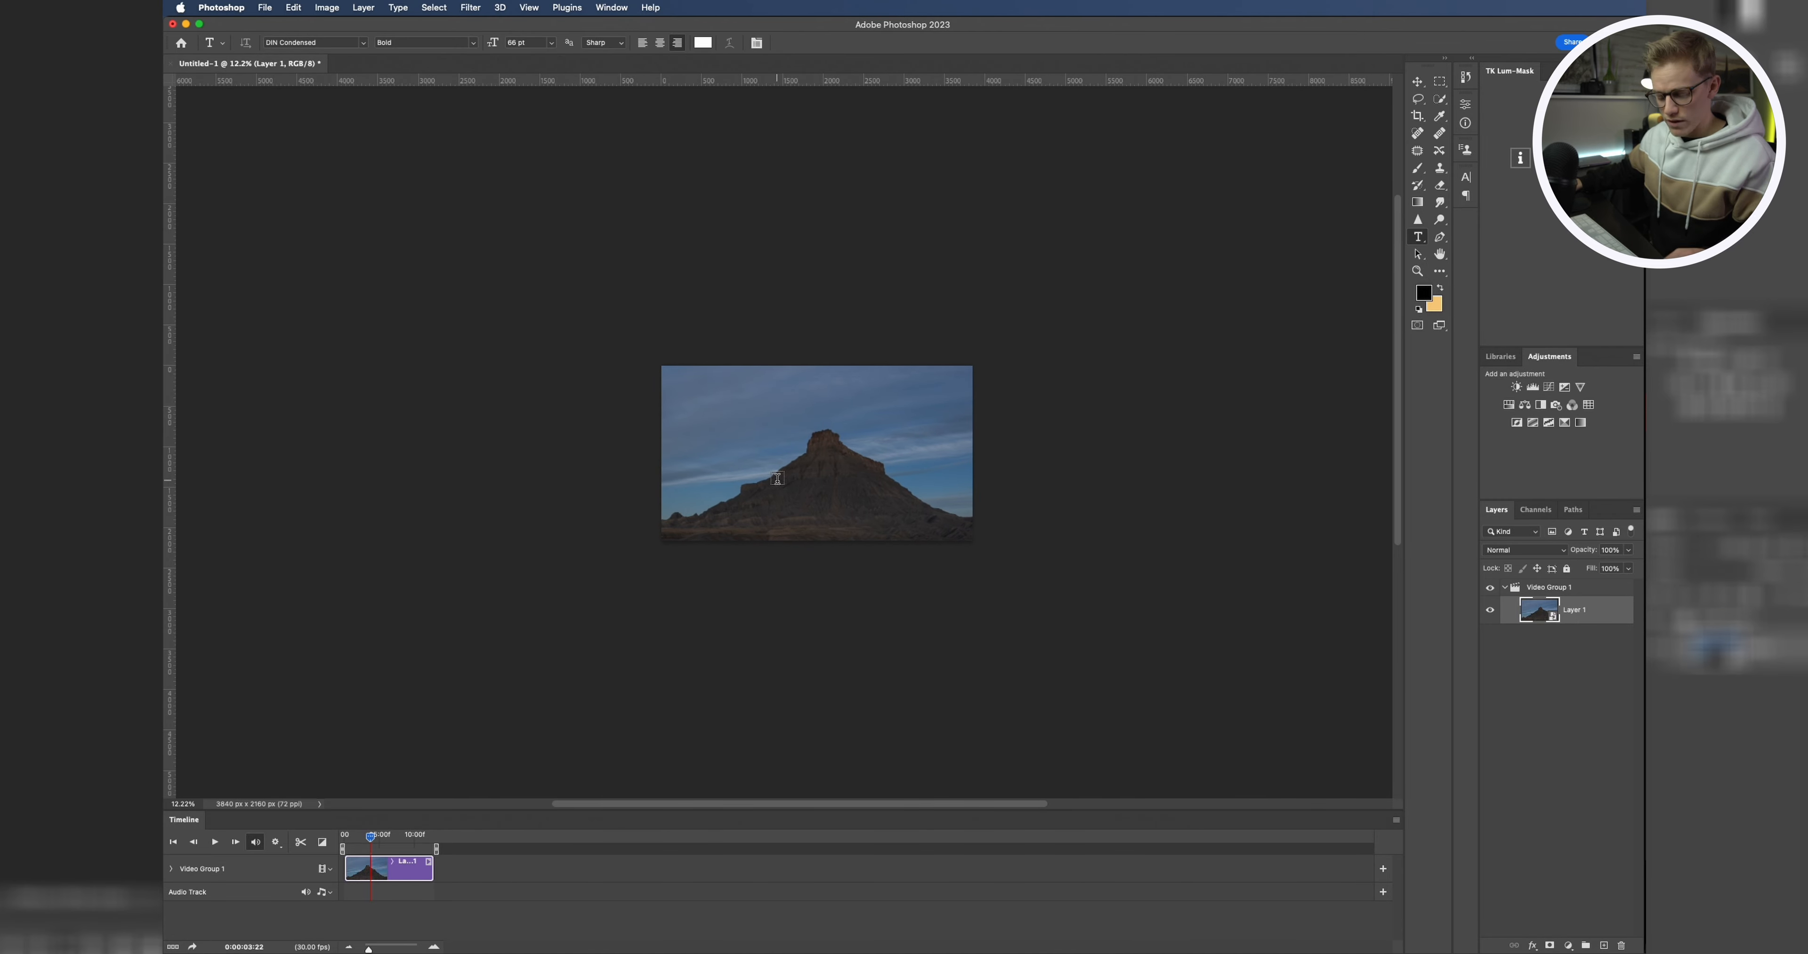
key(super+t)
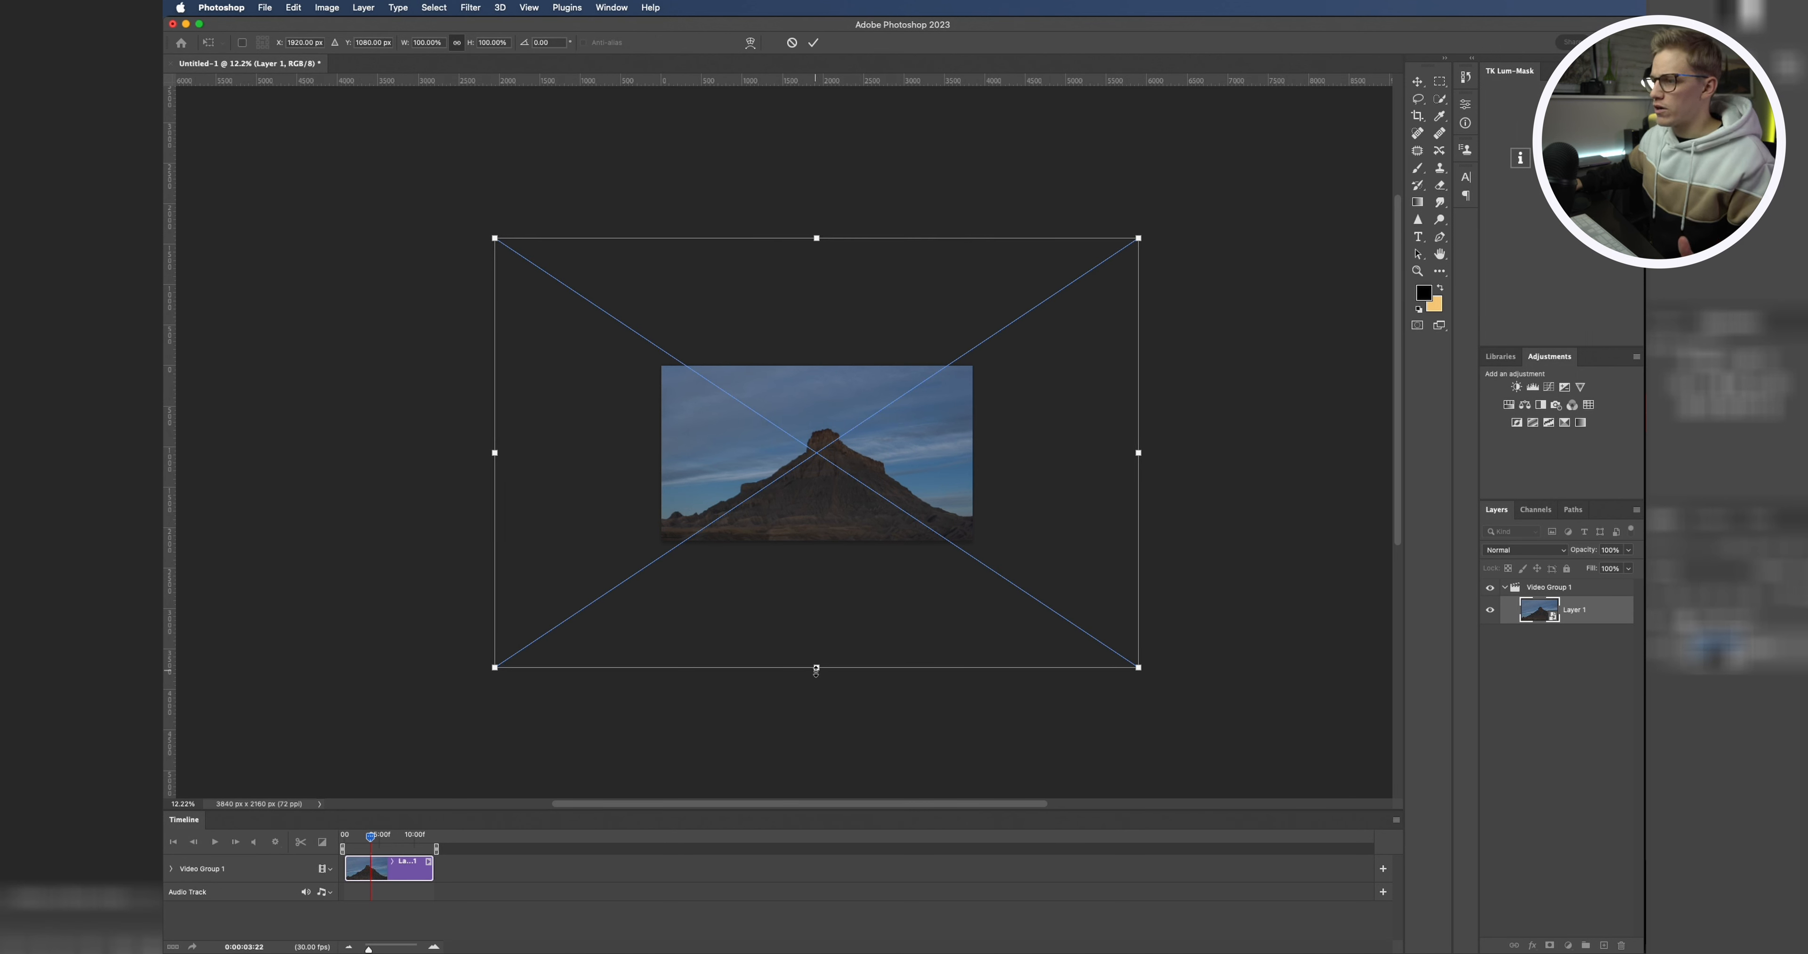
drag(816, 667, 816, 540)
drag(816, 239, 833, 352)
drag(818, 534, 818, 554)
drag(818, 349, 818, 349)
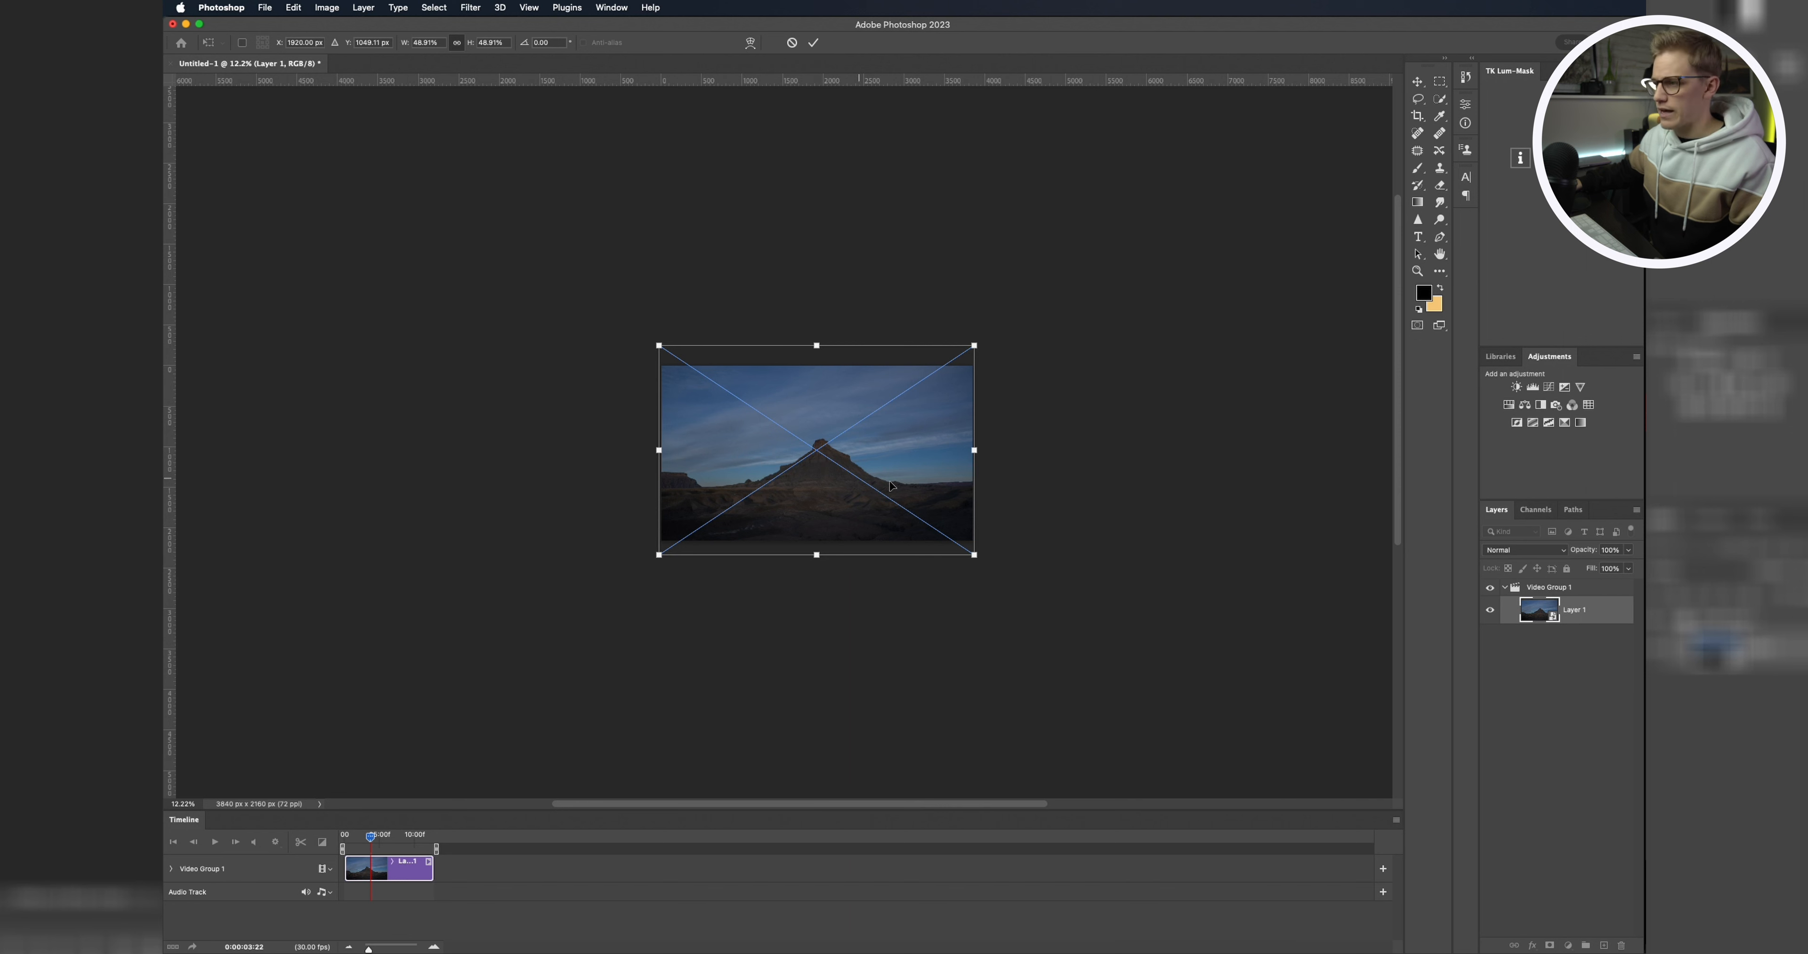
key(Return)
Step: Play back the timelapse from the start of the timeline and review it
key(t)
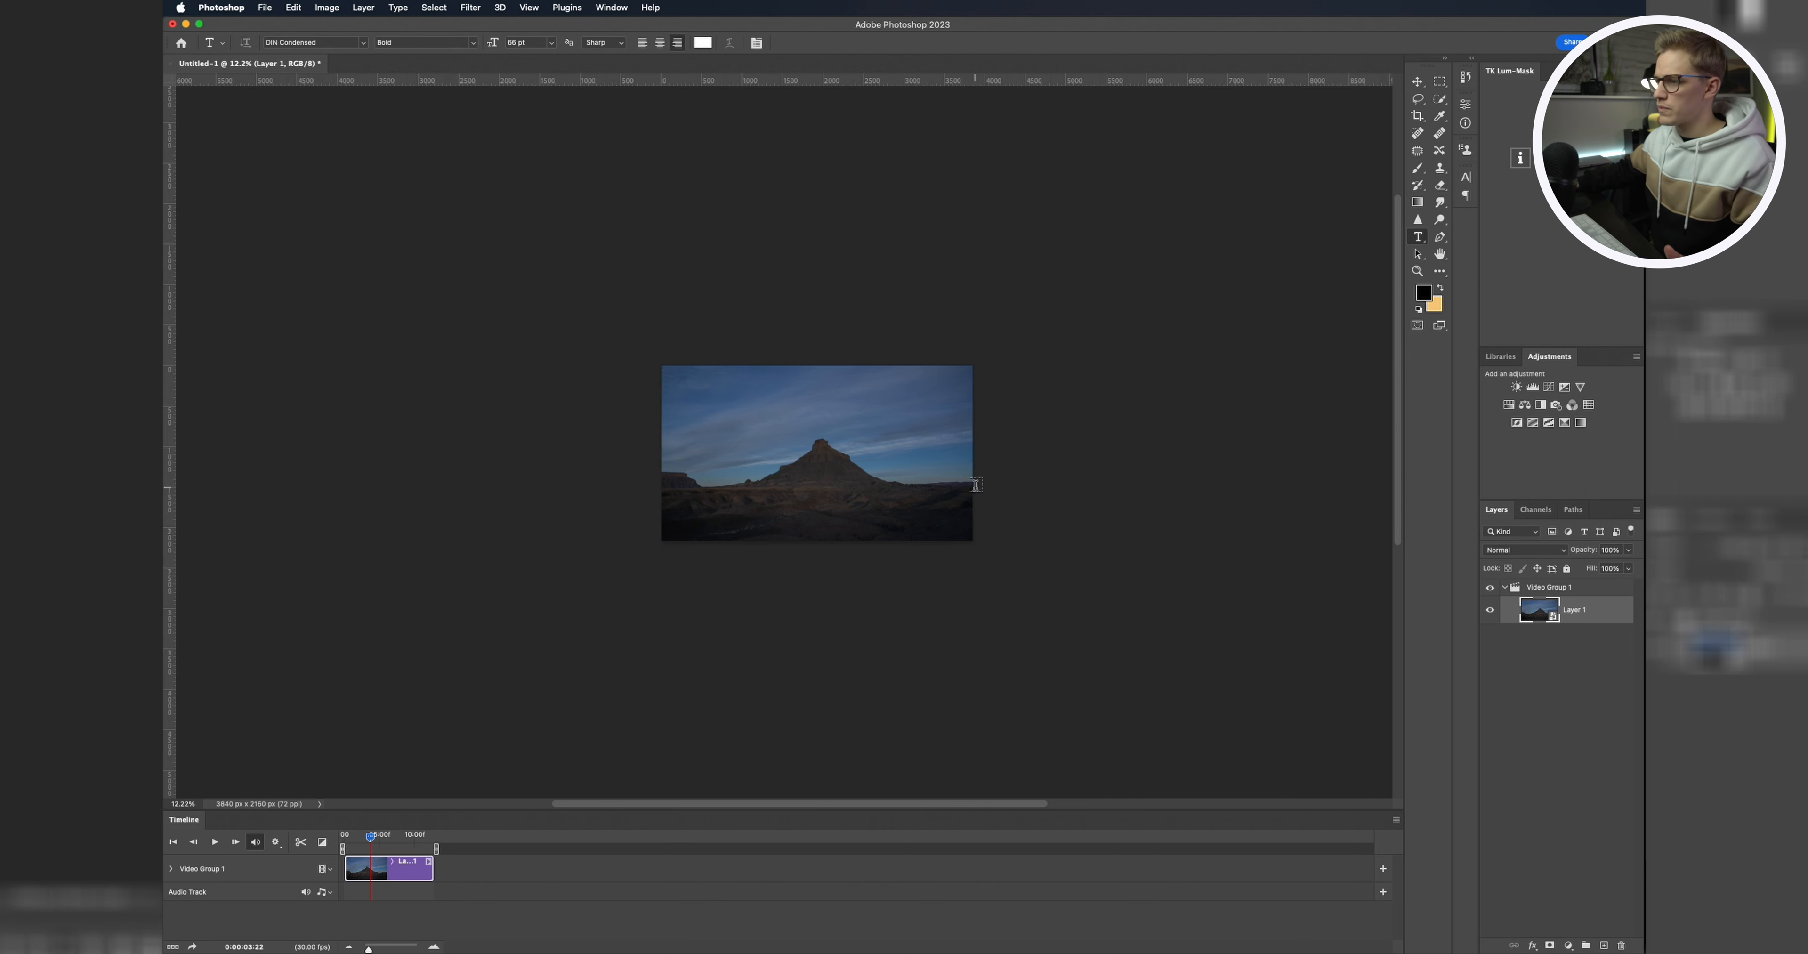
key(z)
drag(843, 452, 898, 467)
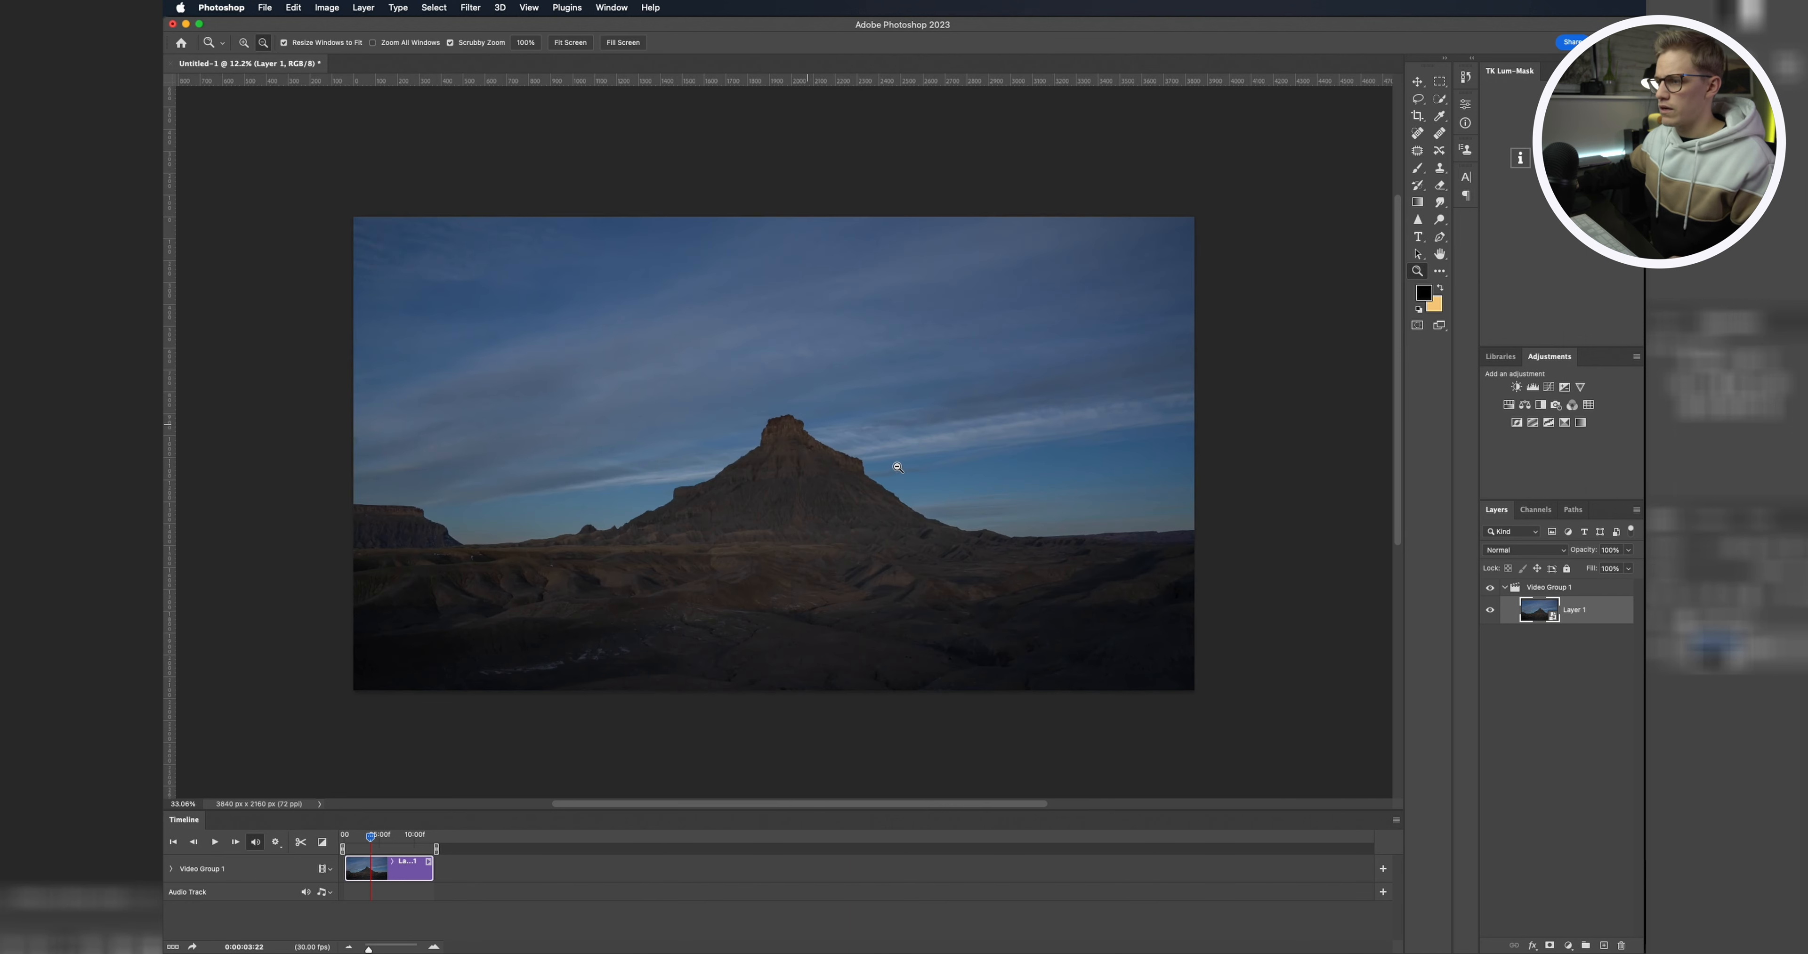
key(t)
scroll(867, 421, left, 2)
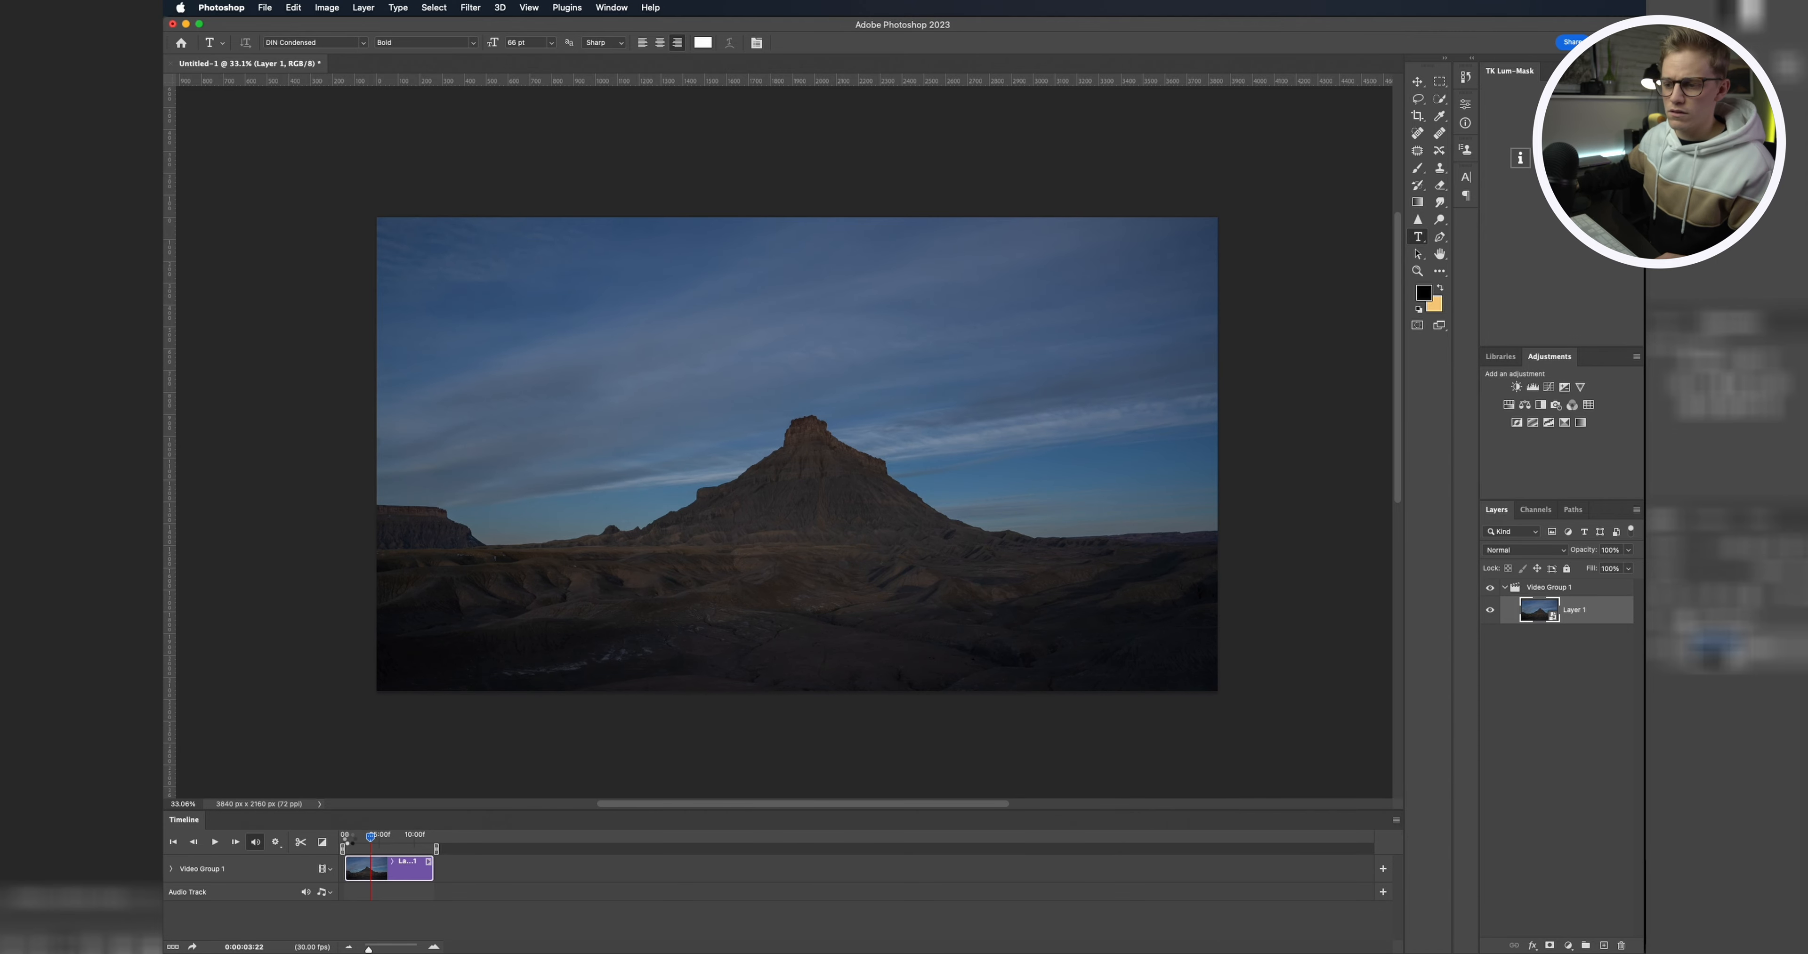
drag(349, 839, 346, 839)
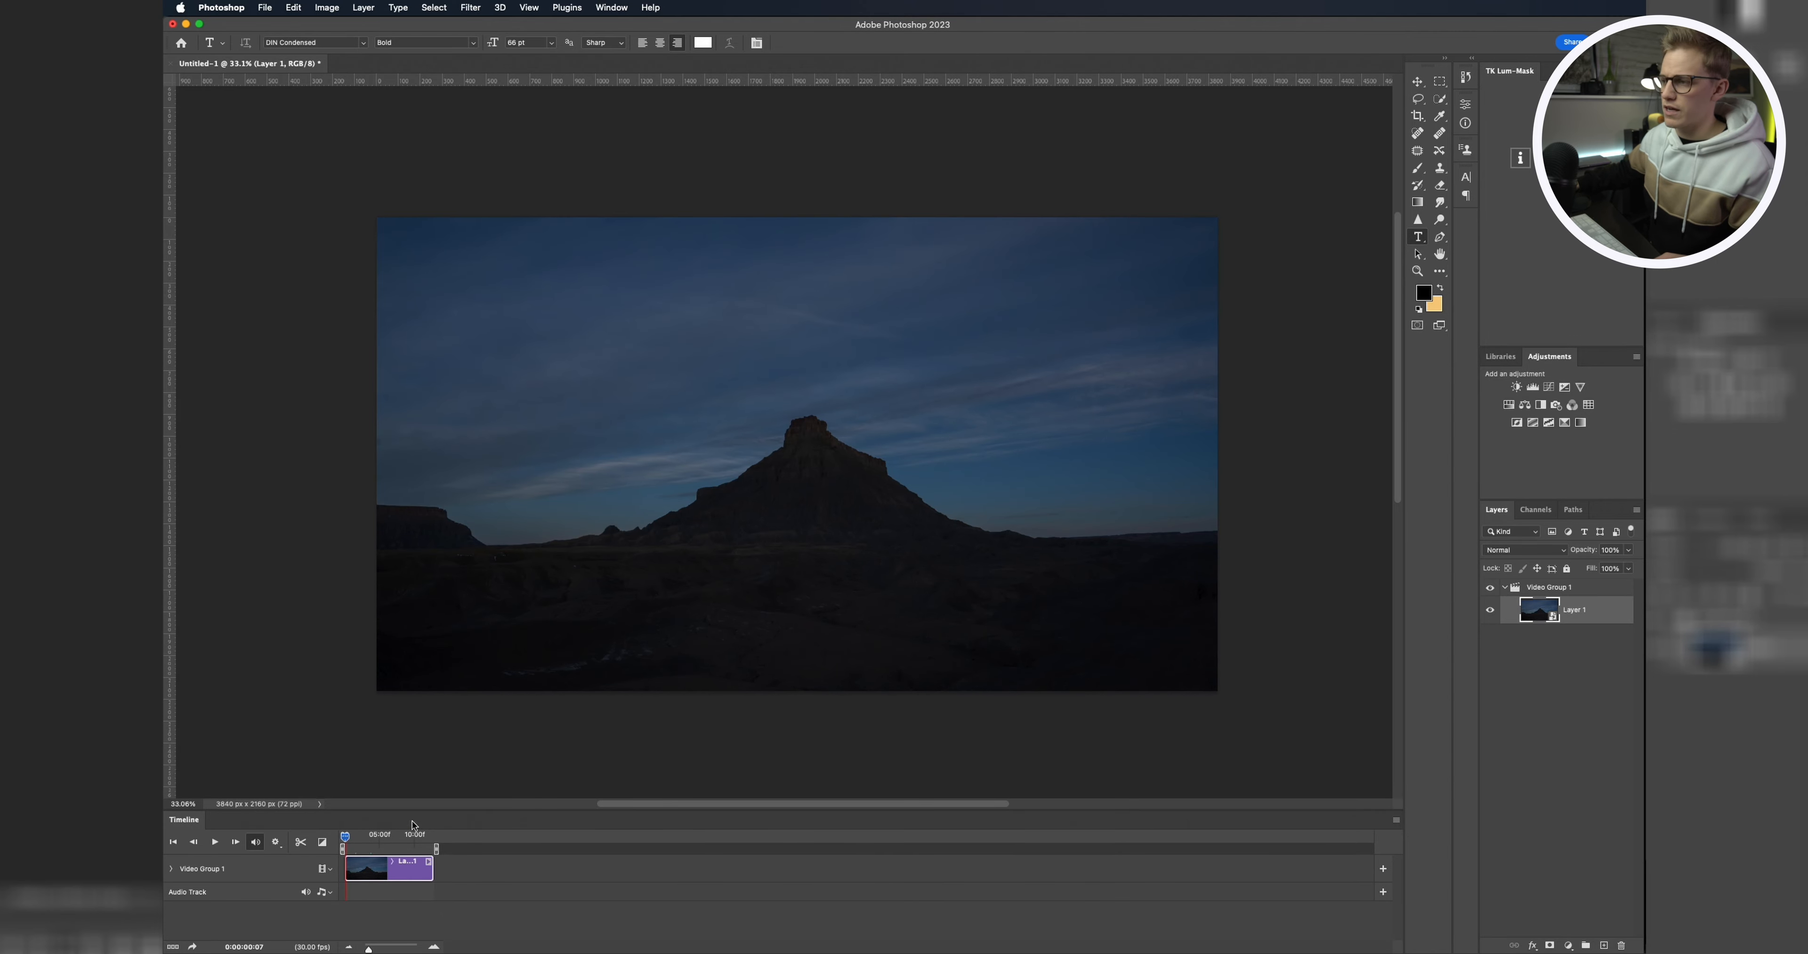
key(space)
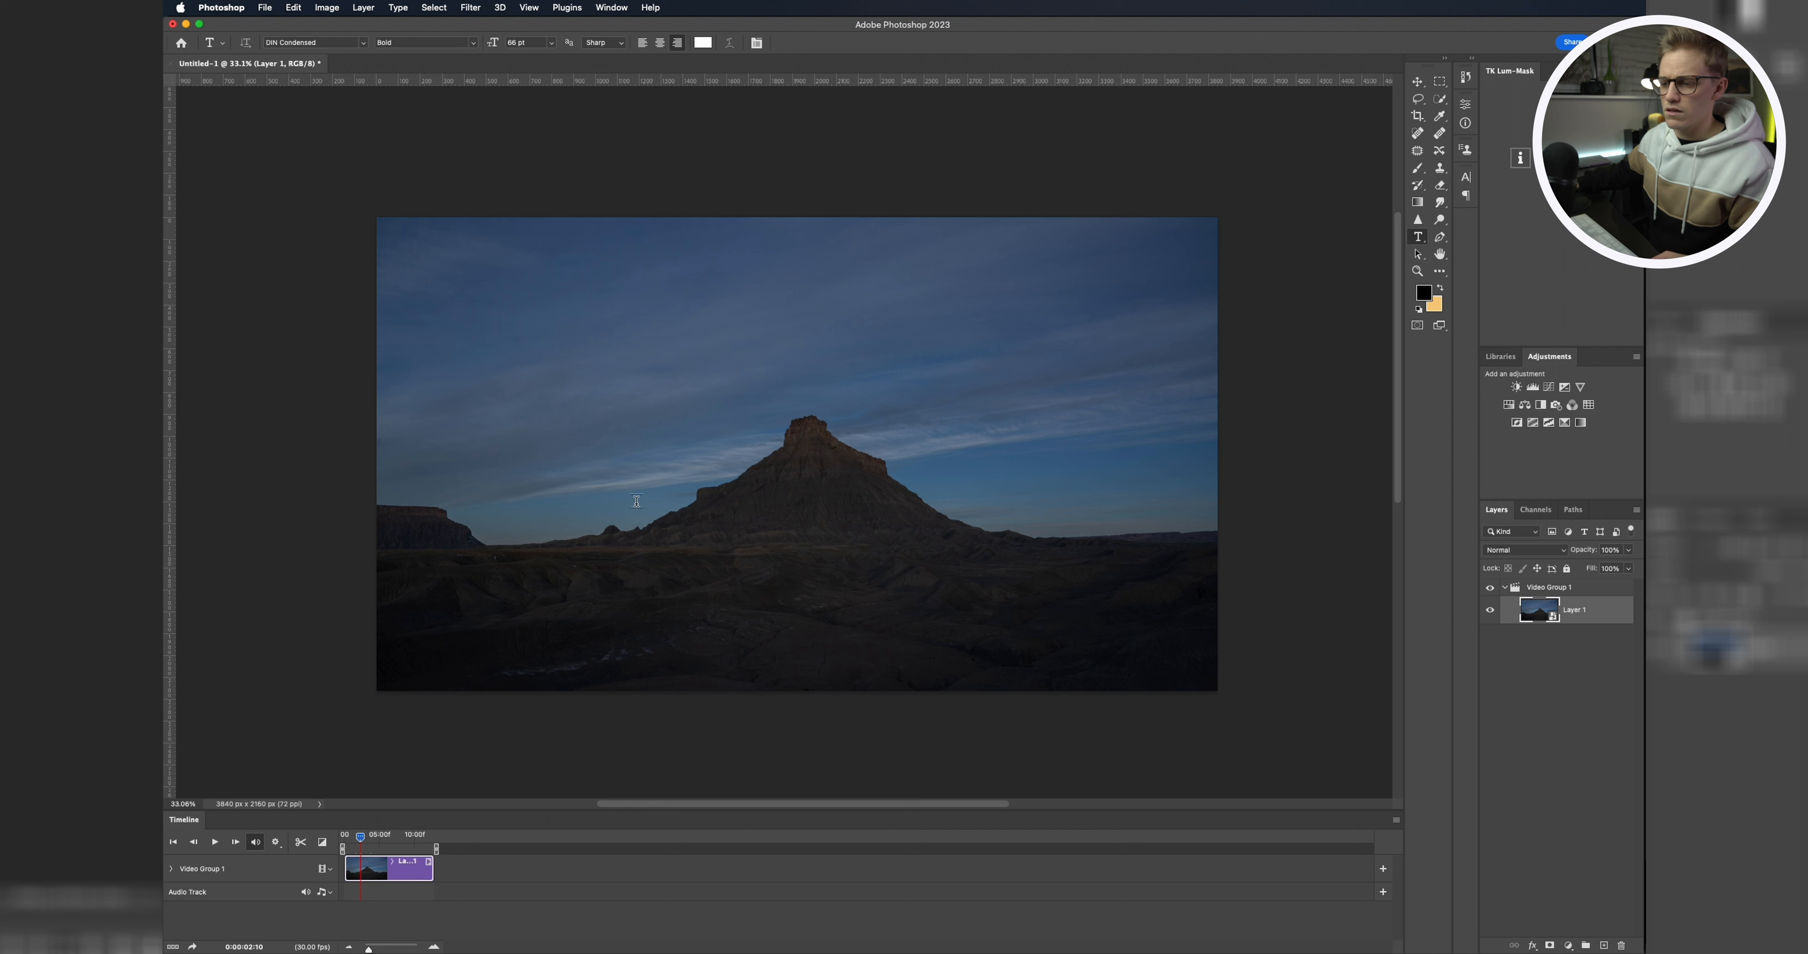
key(space)
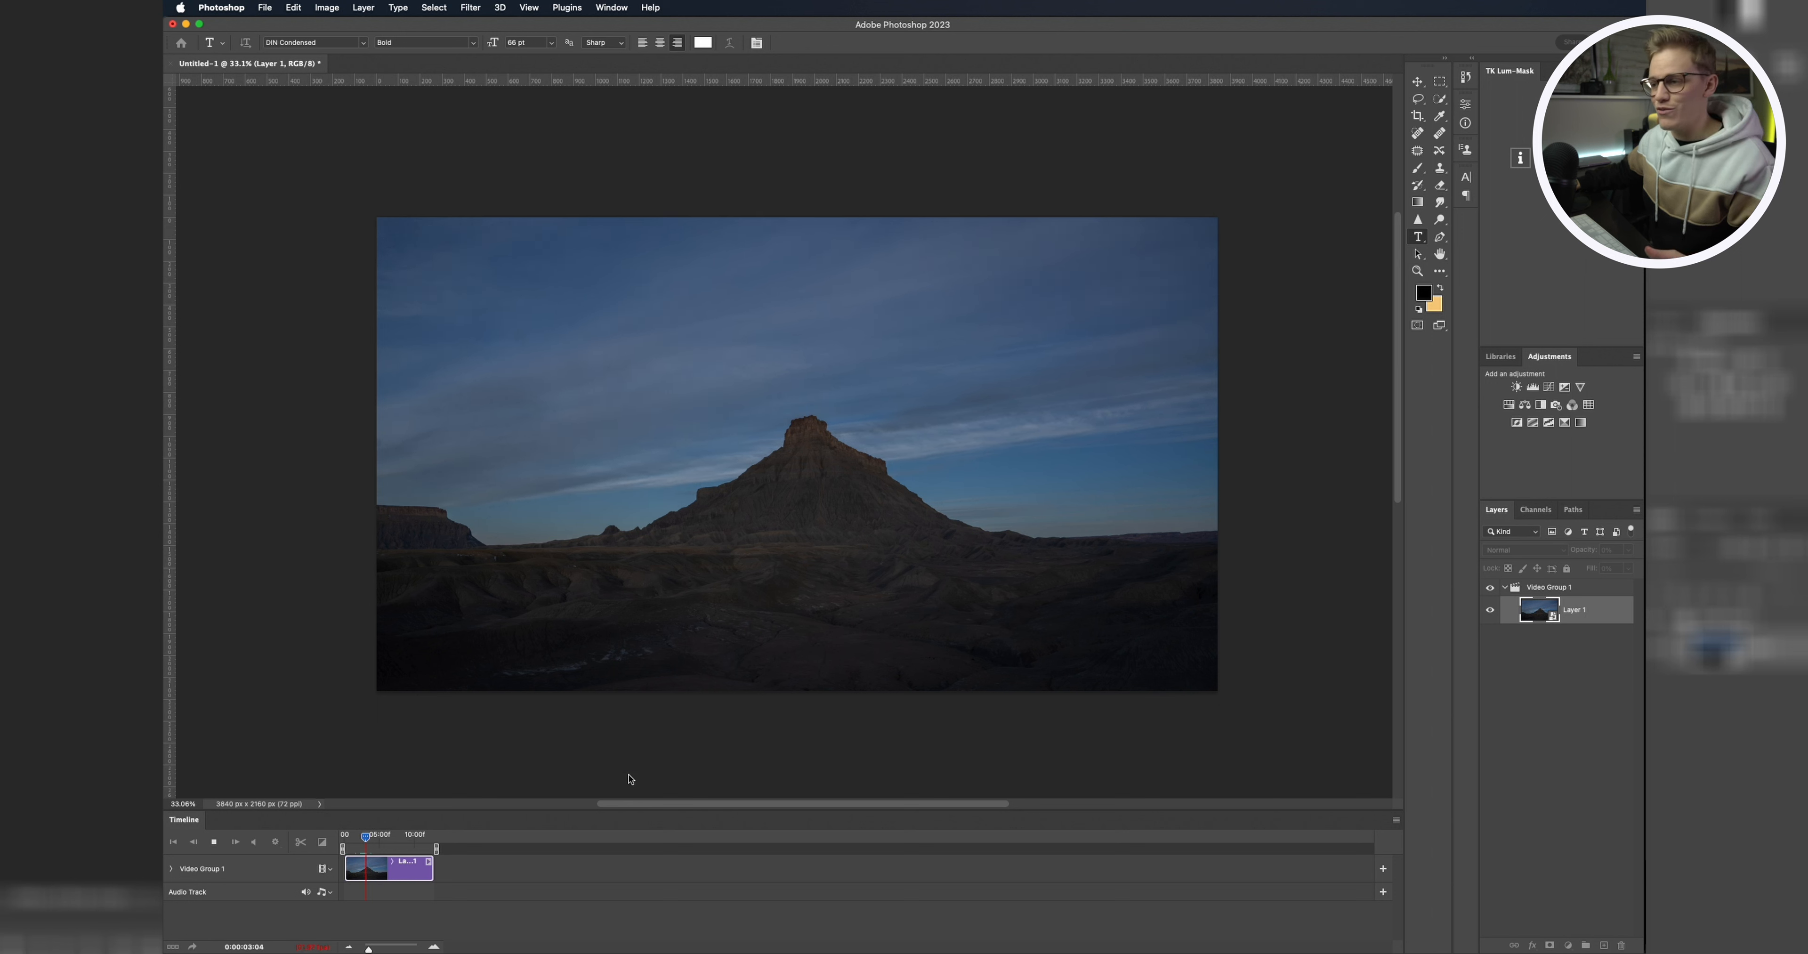
key(space)
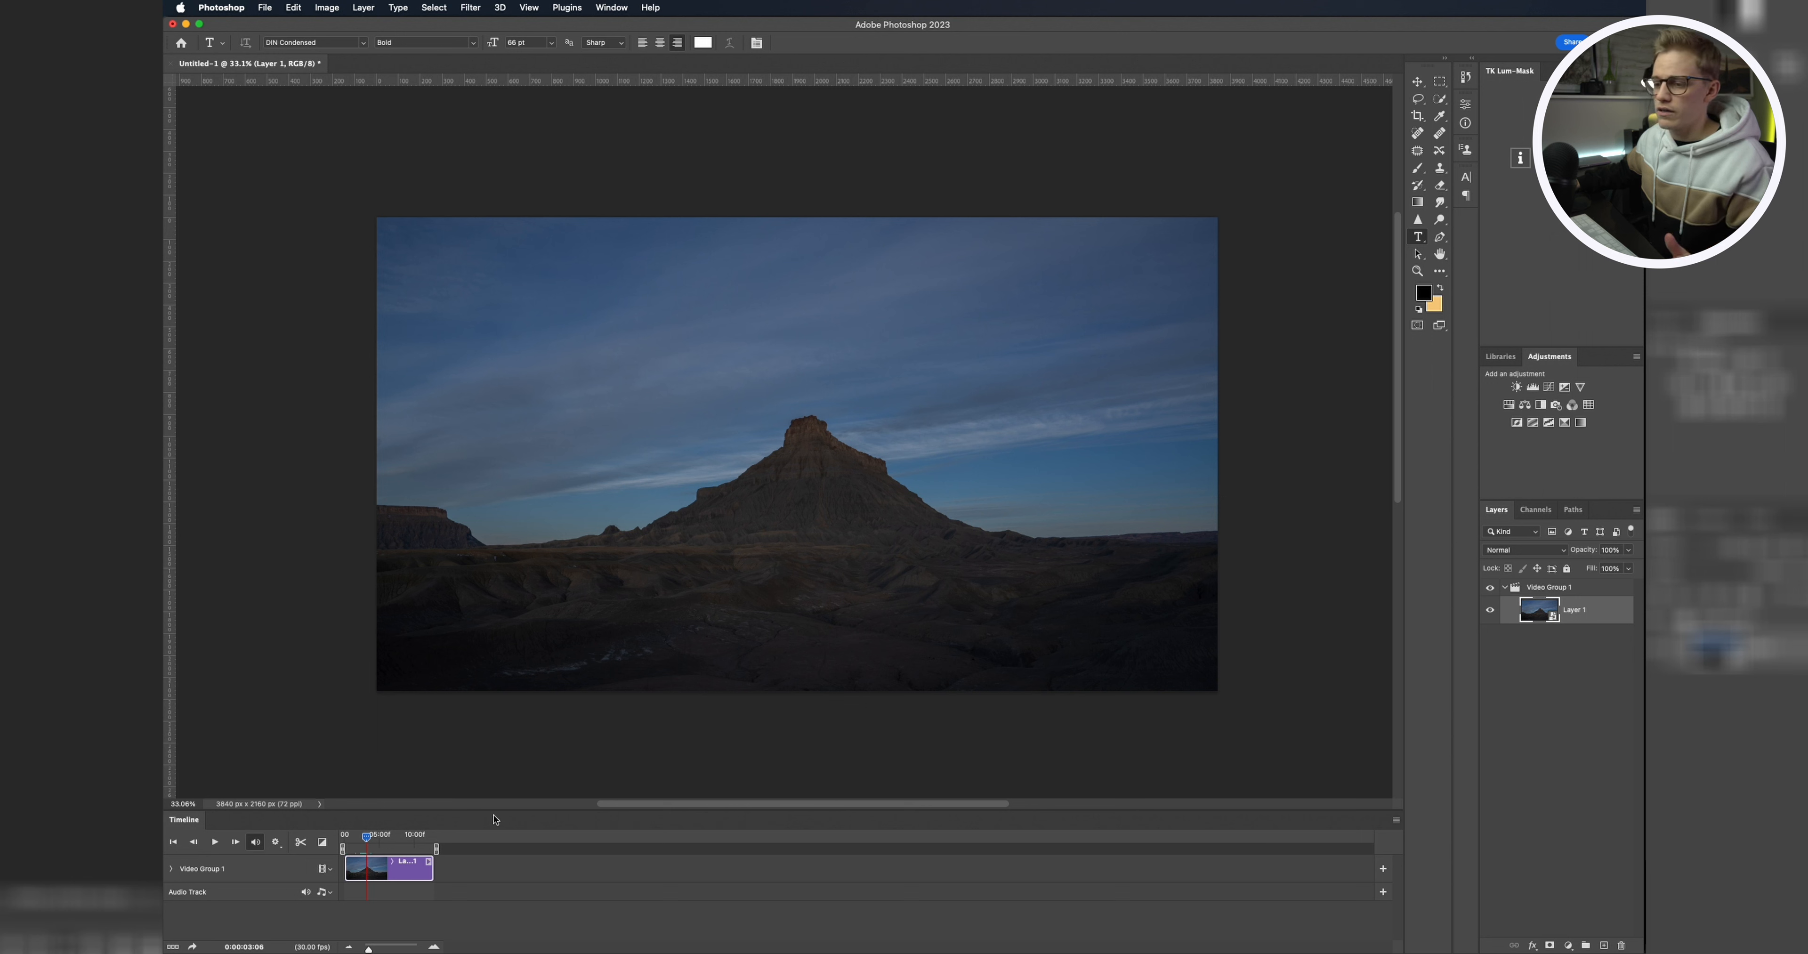
click(406, 836)
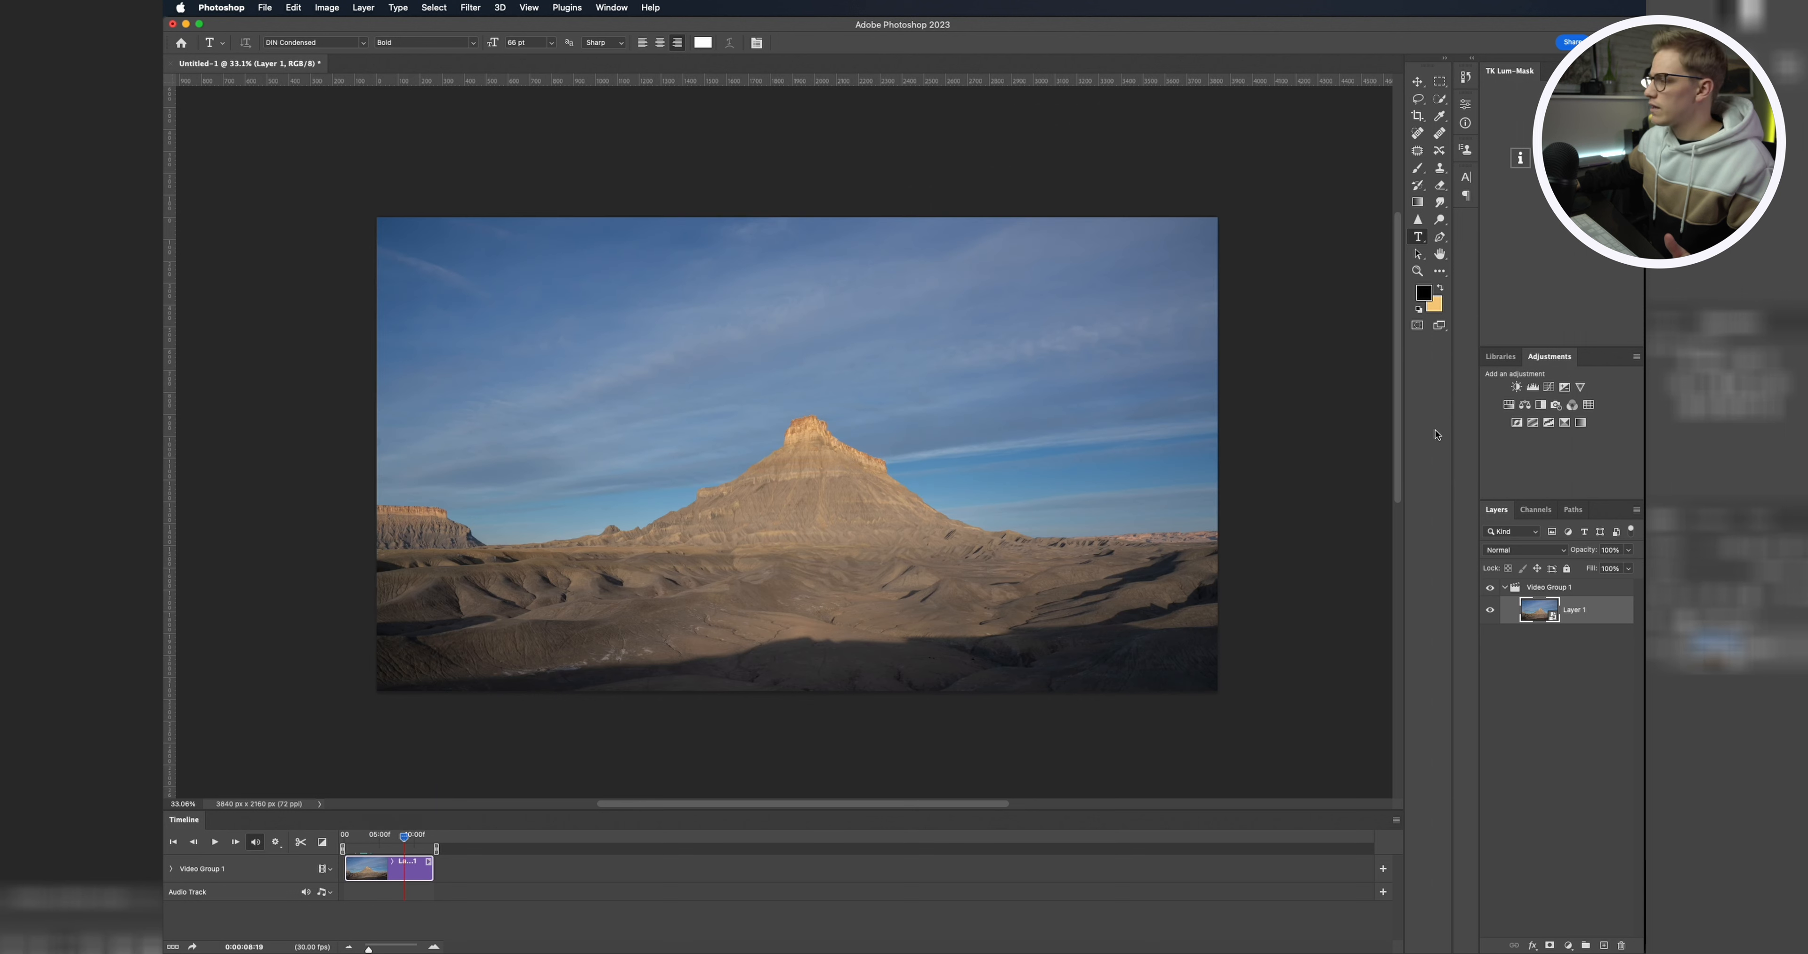
Step: Try a brightening Curves adjustment on the video group and delete it
click(1574, 589)
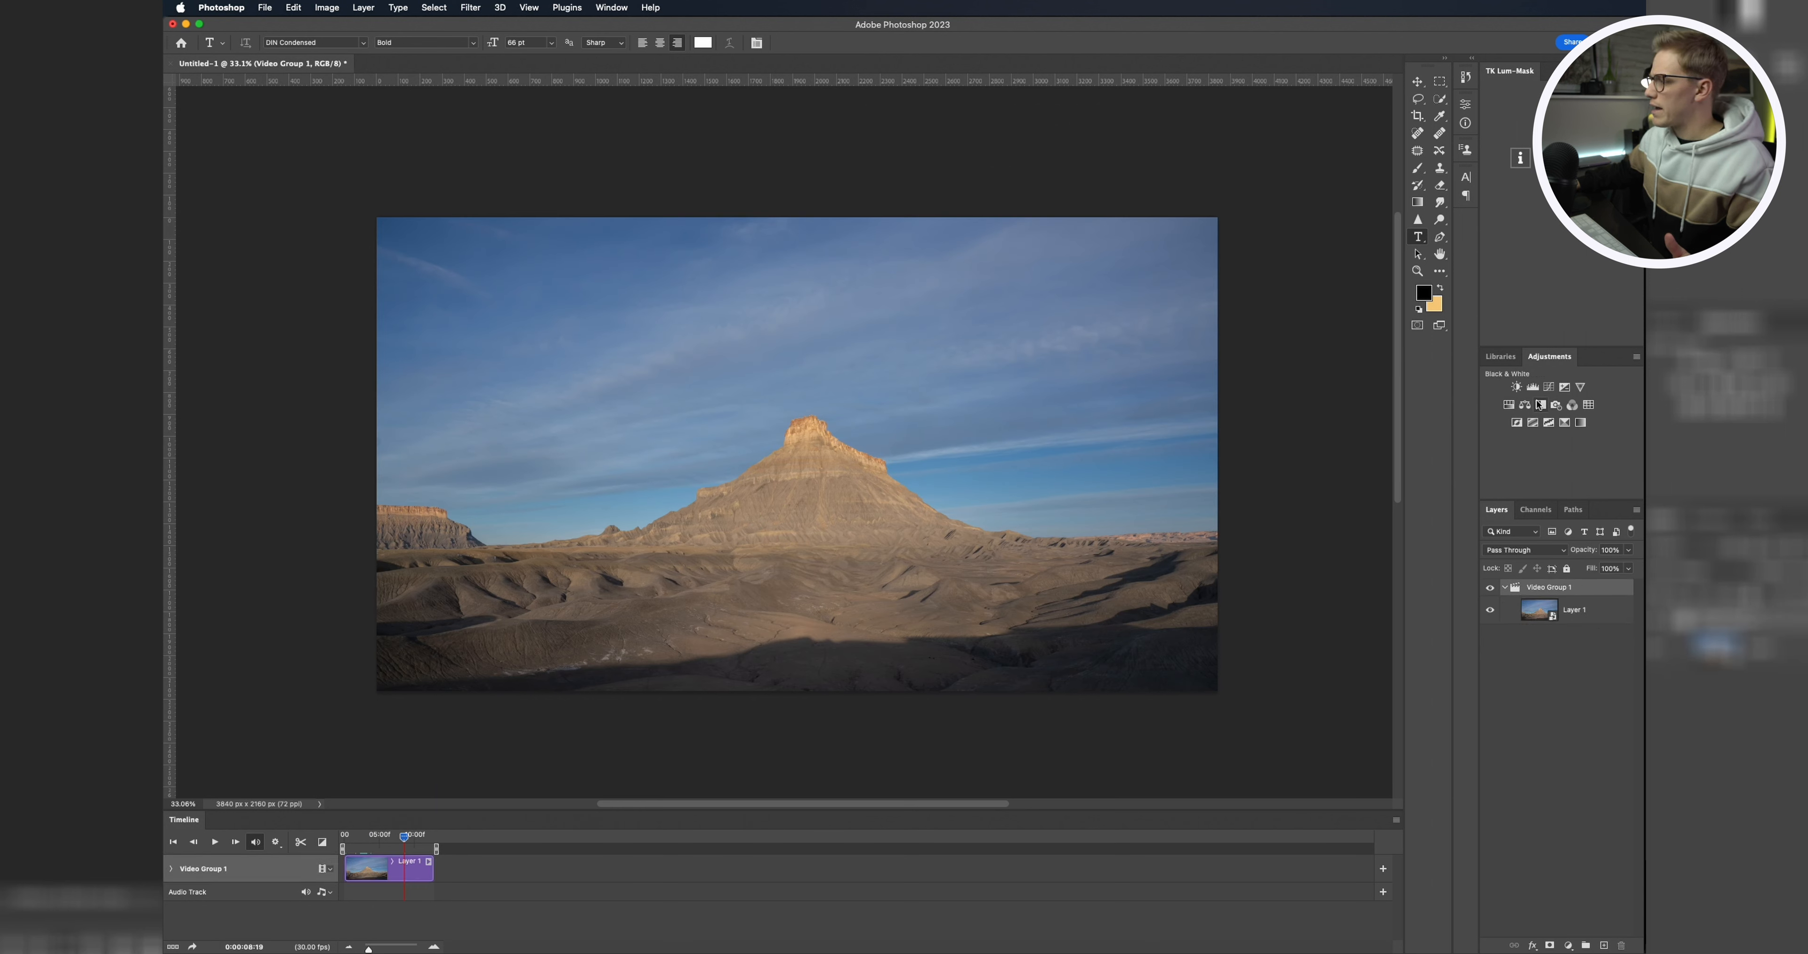
click(1549, 386)
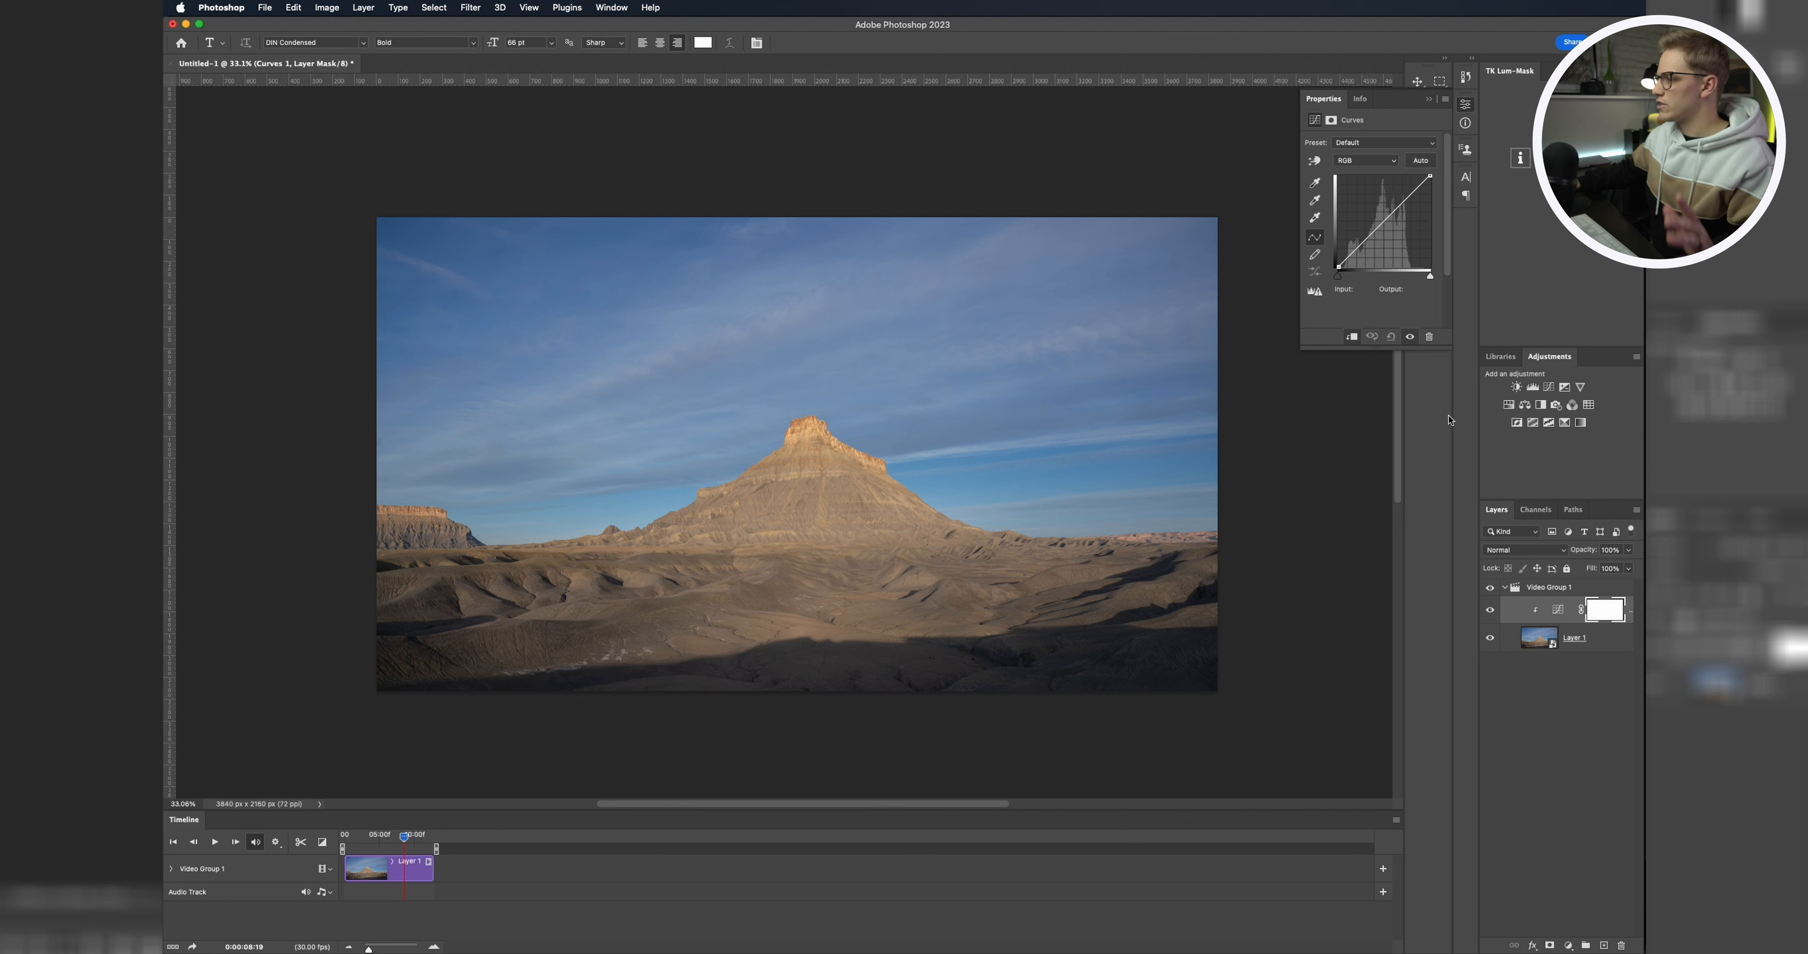
drag(1408, 197, 1403, 203)
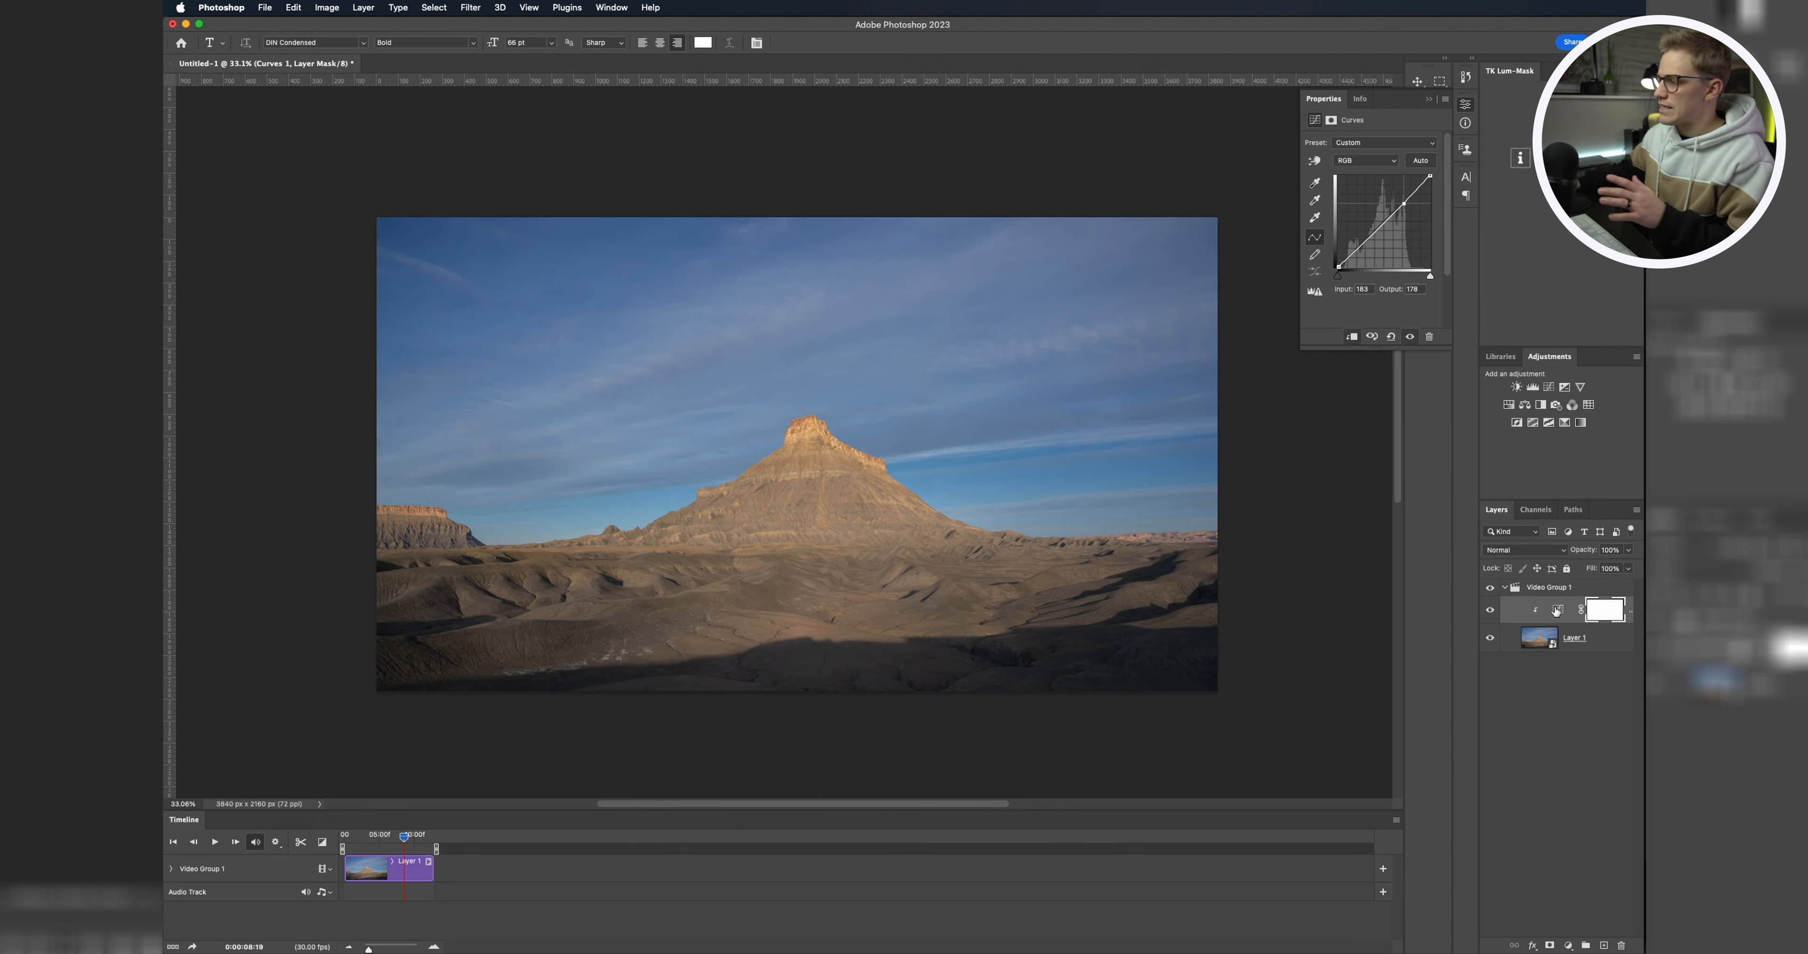
key(BackSpace)
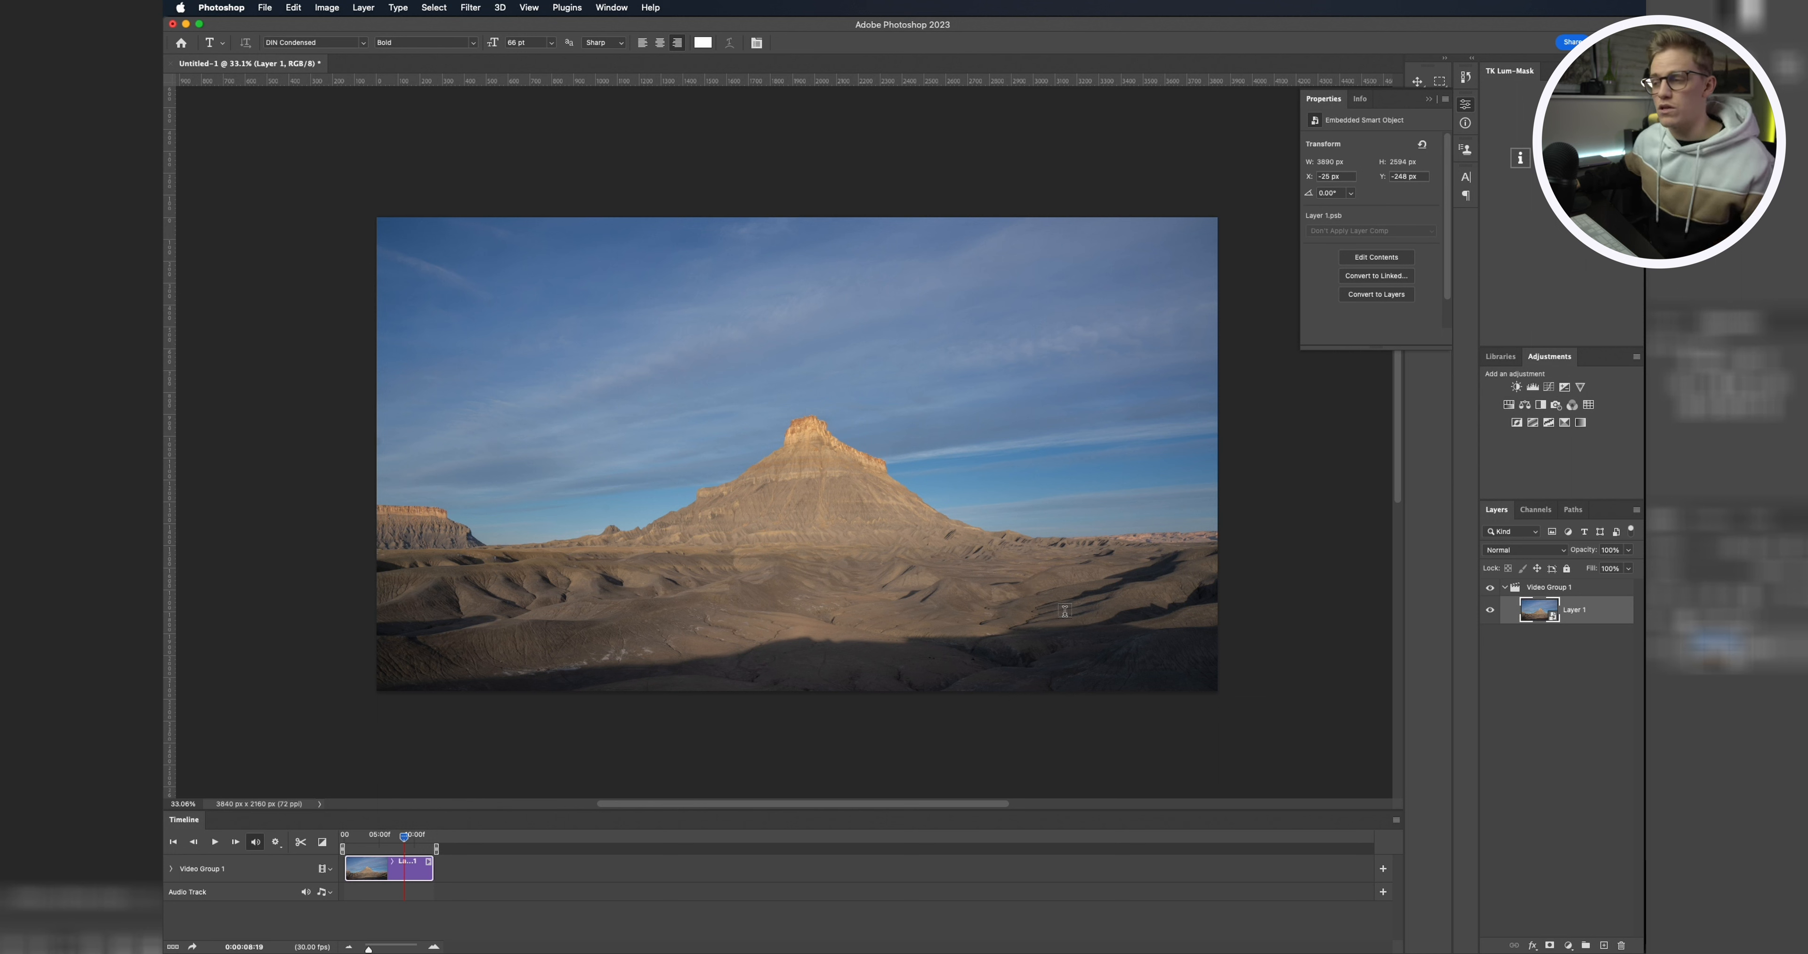
click(1511, 694)
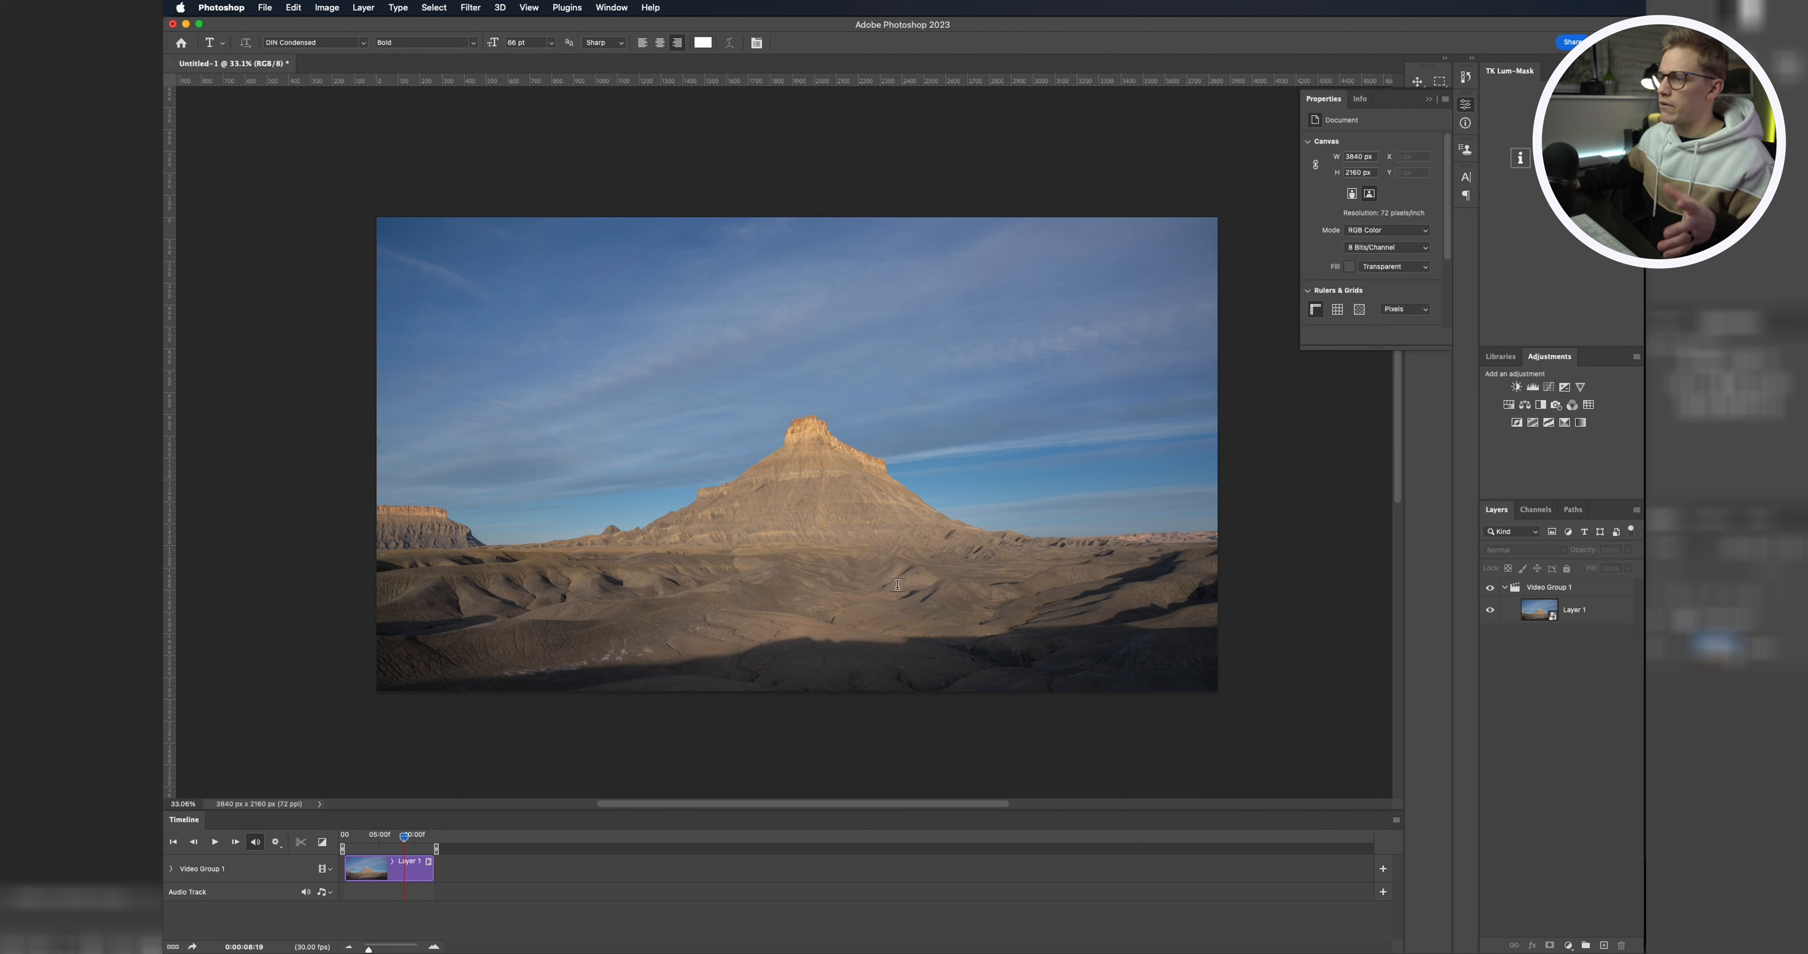
Step: Open the Render Video dialog and name the output file FBTL.mp4
click(1466, 106)
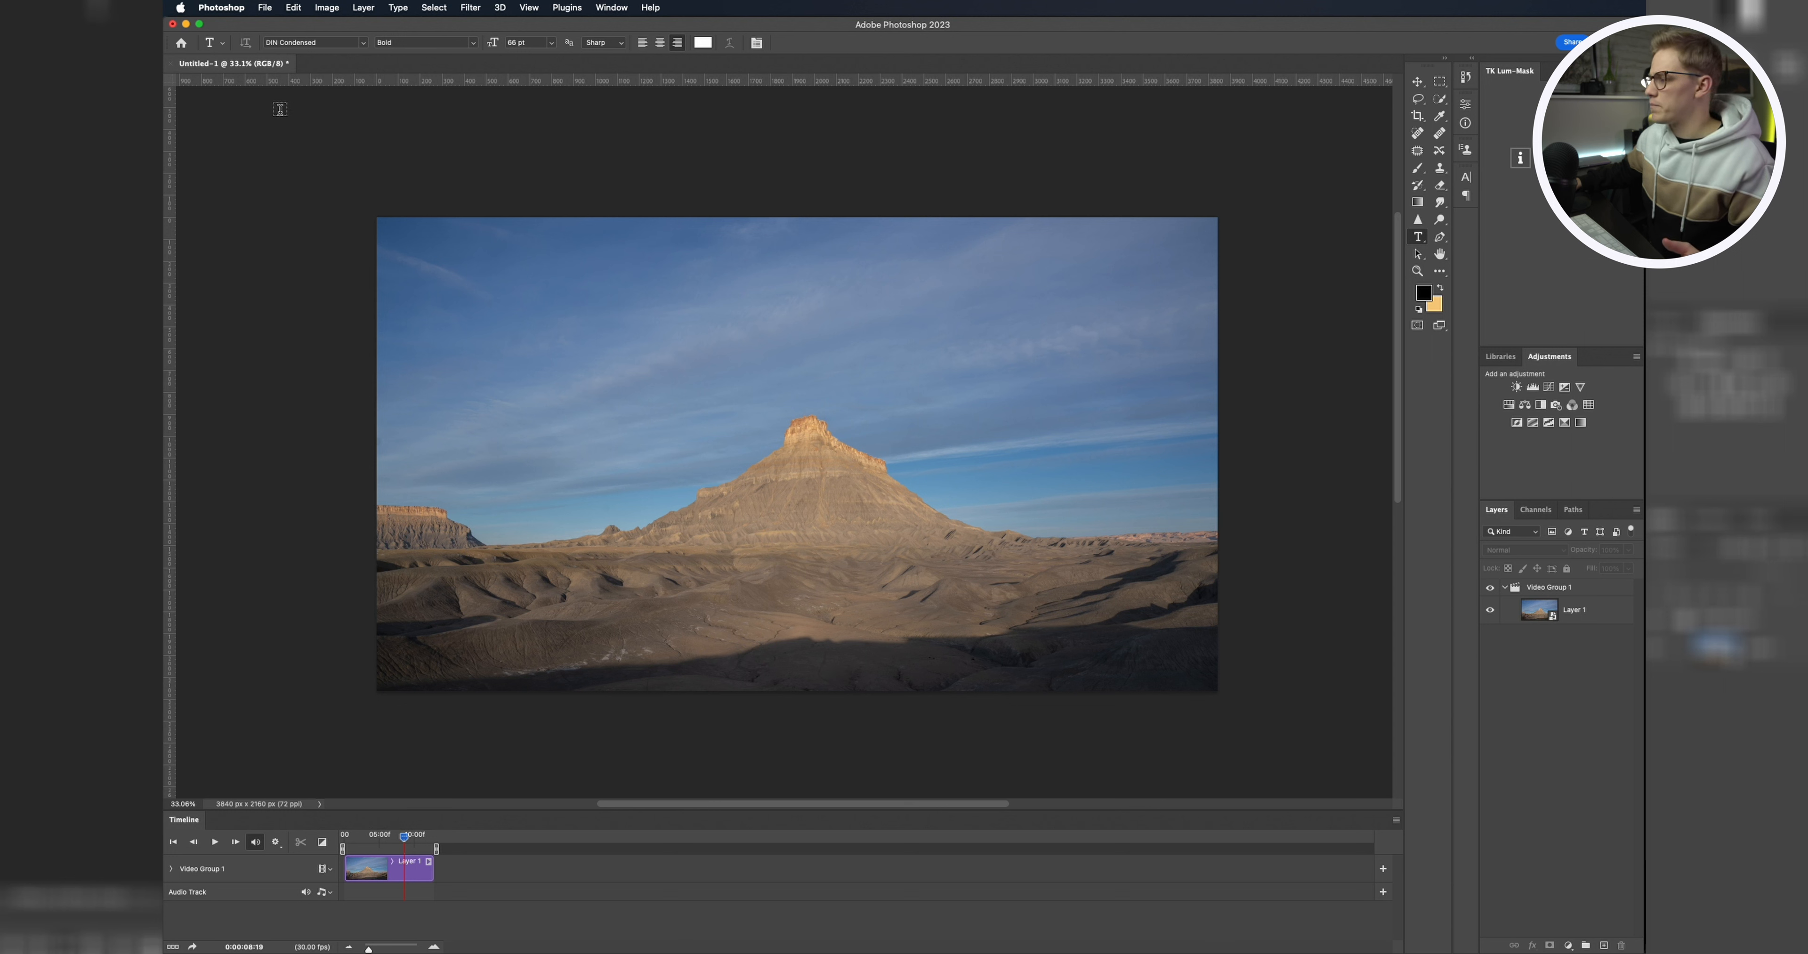
click(266, 8)
mouse_move(337, 204)
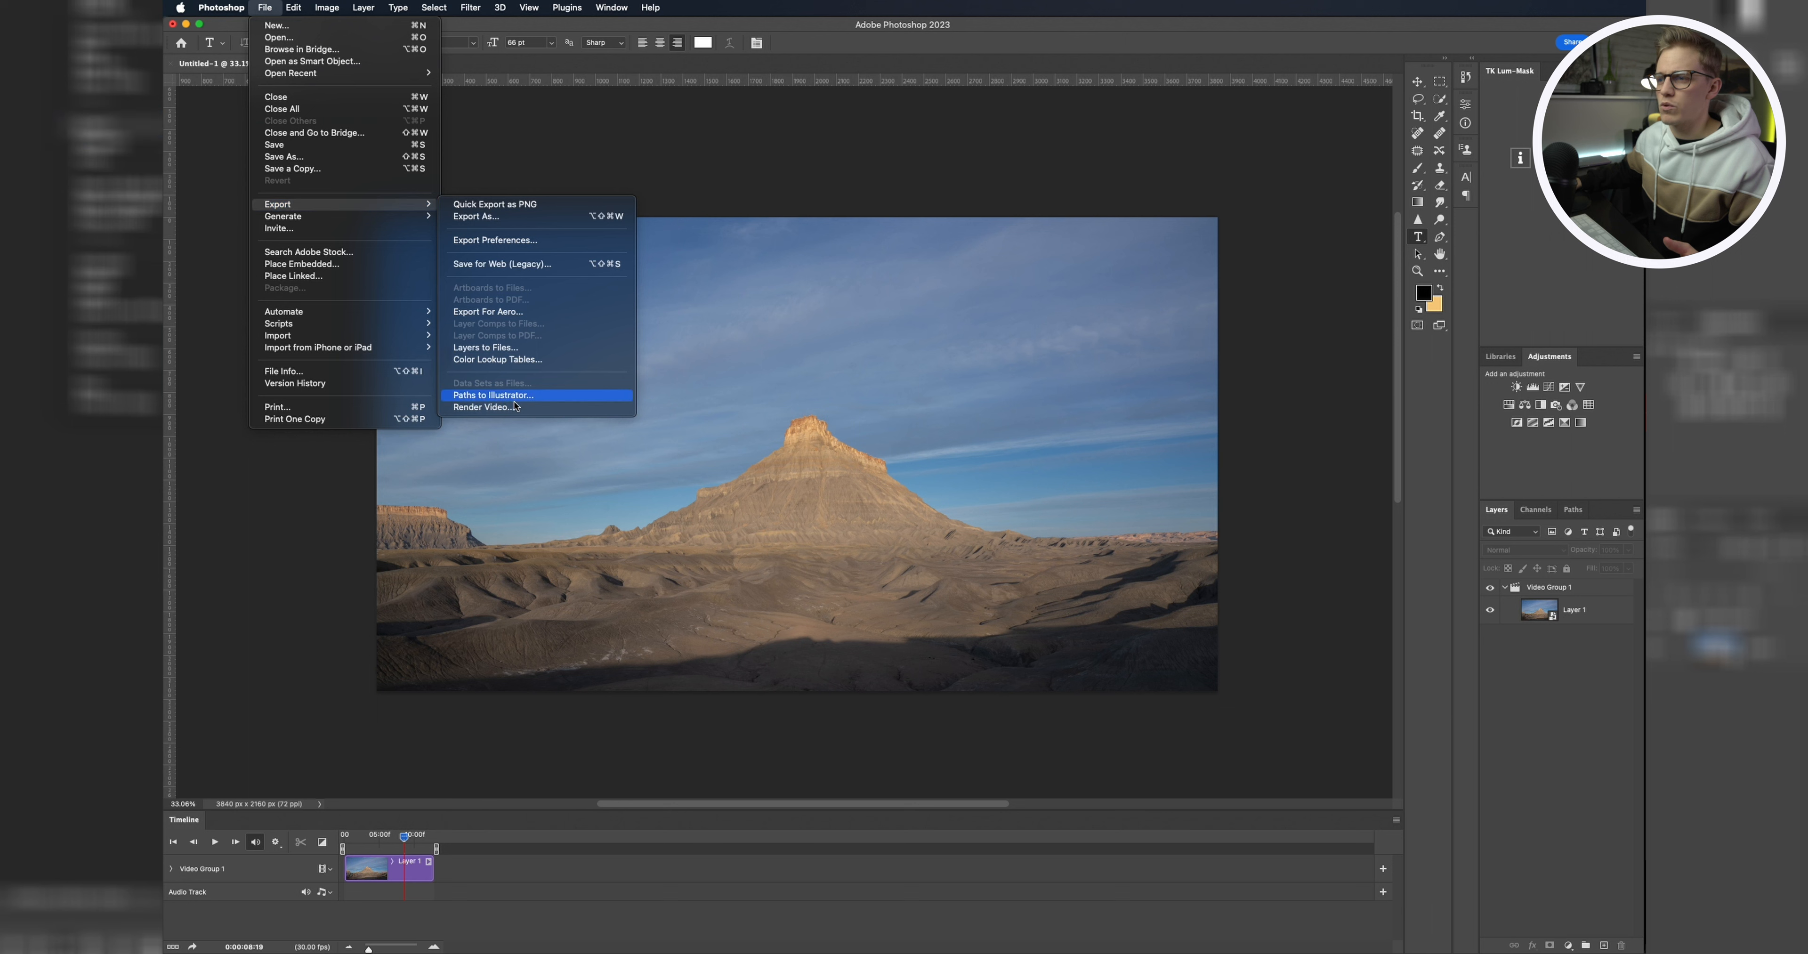
click(478, 410)
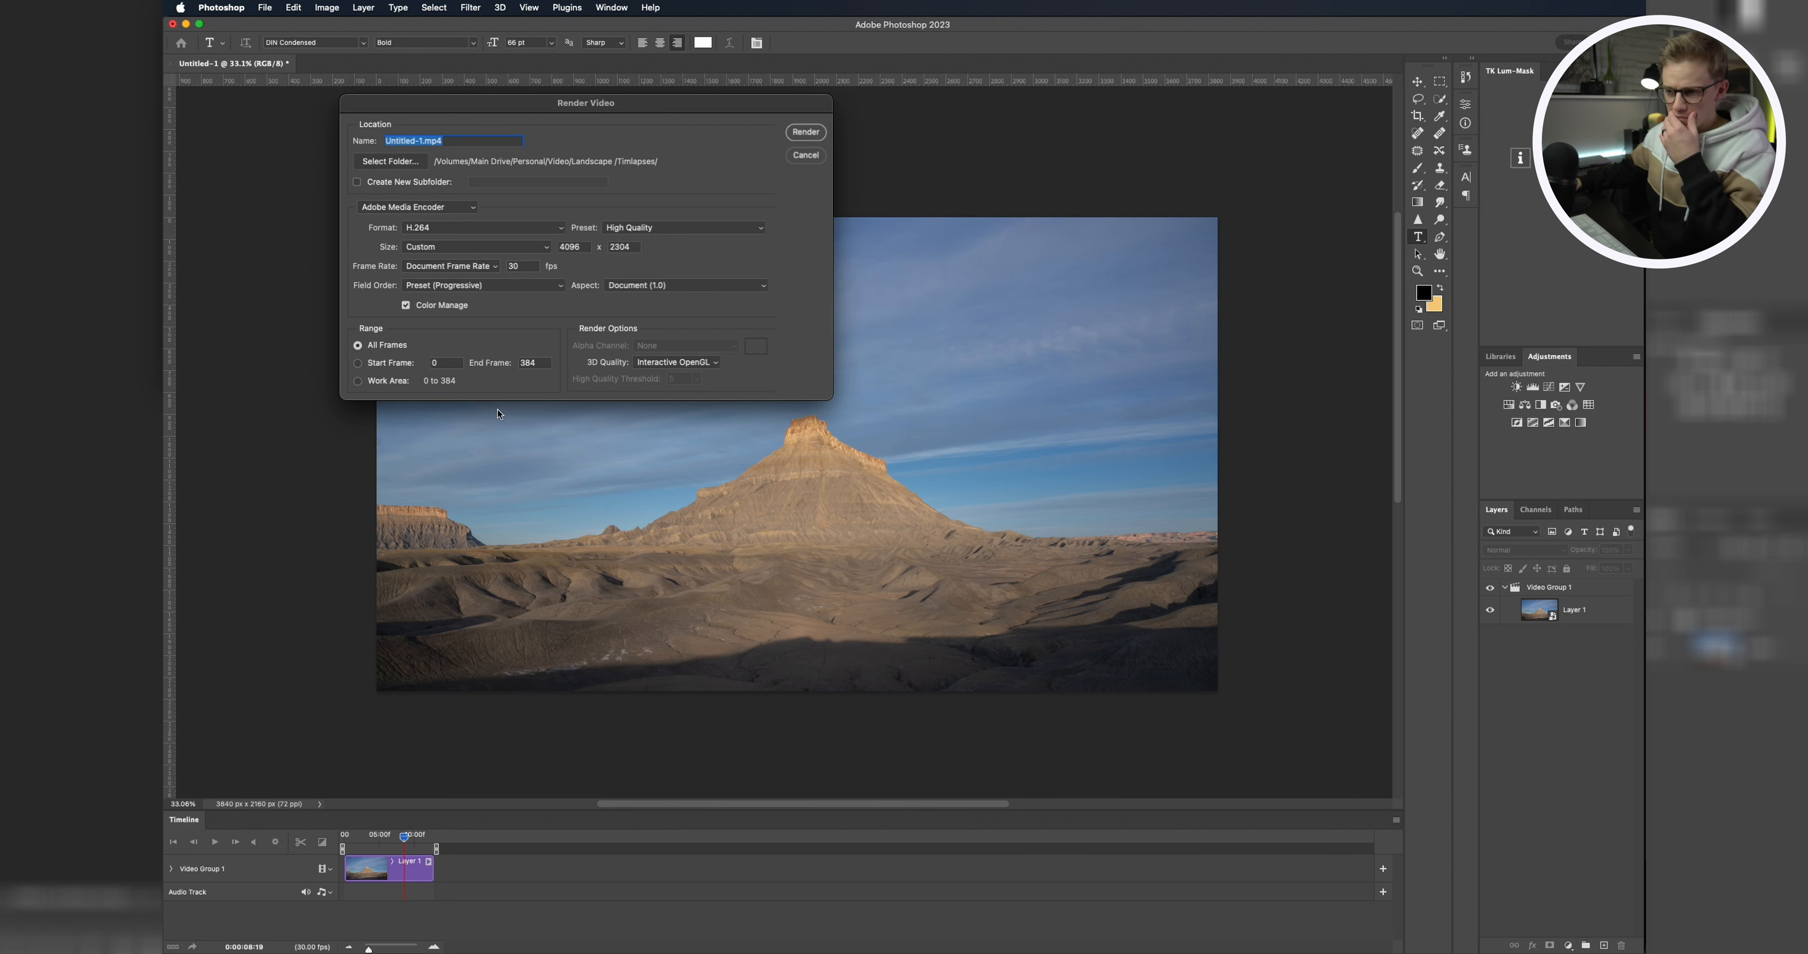
drag(673, 188, 790, 301)
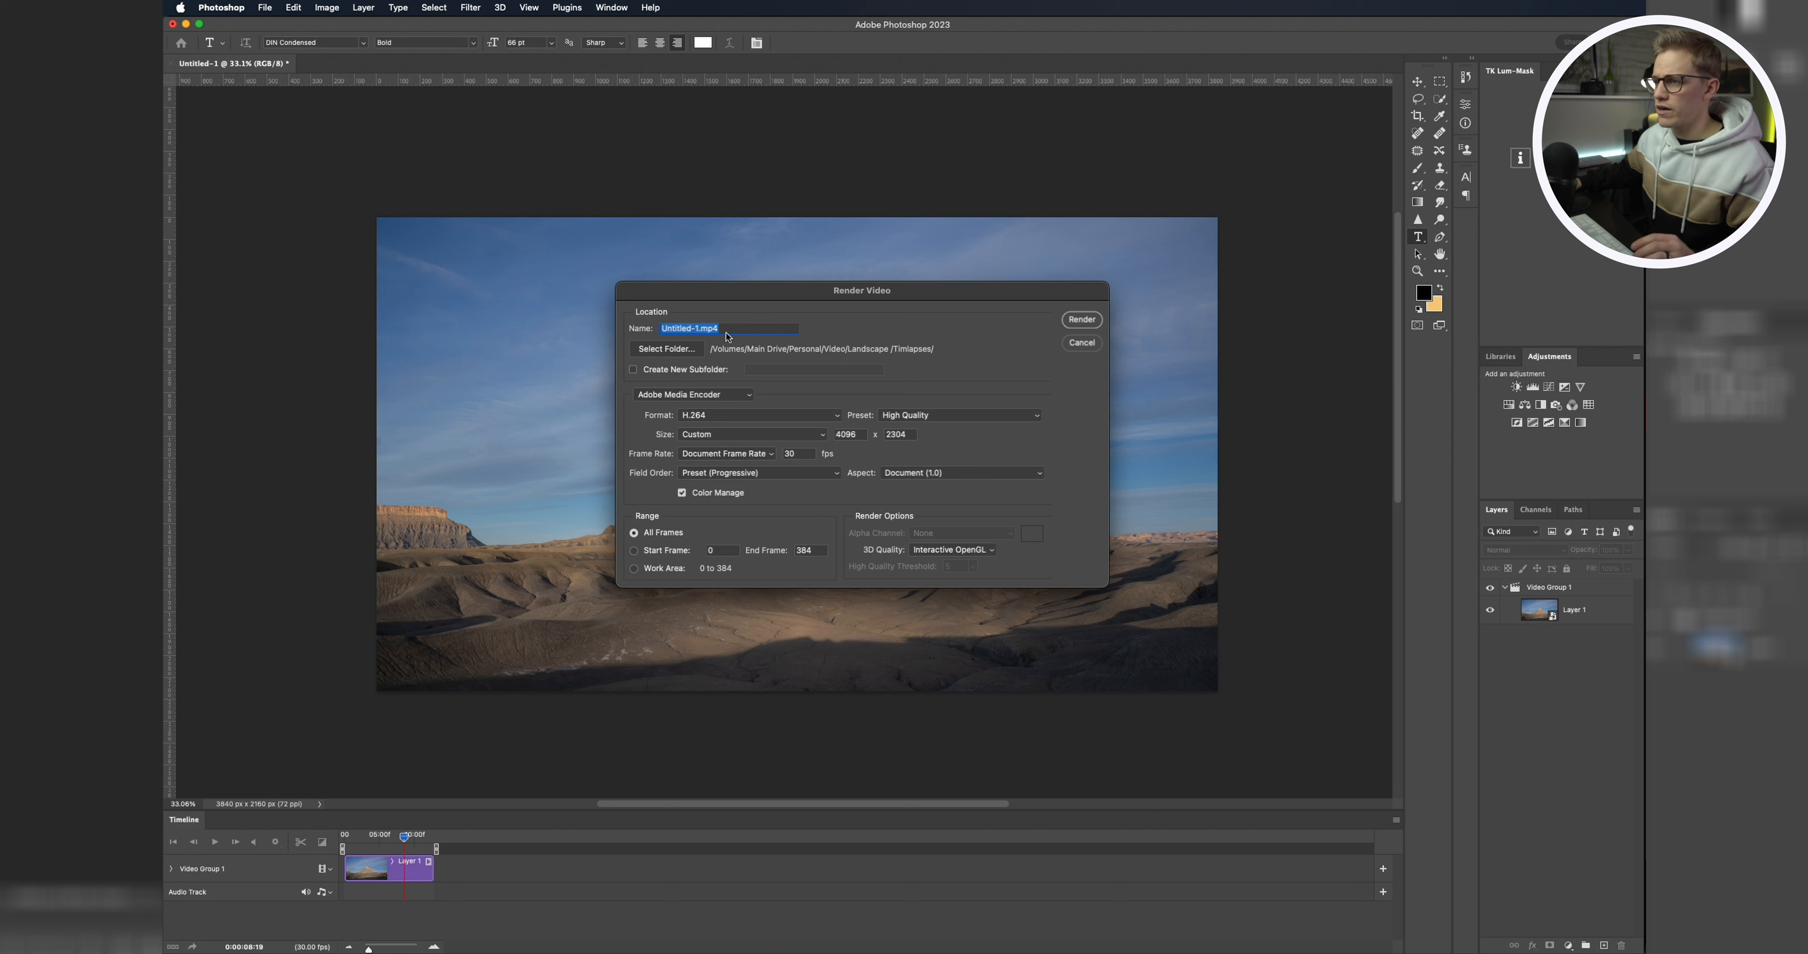
click(697, 328)
key(BackSpace)
key(BackSpace)
key(BackSpace)
key(BackSpace)
key(BackSpace)
key(BackSpace)
key(BackSpace)
key(BackSpace)
key(BackSpace)
key(BackSpace)
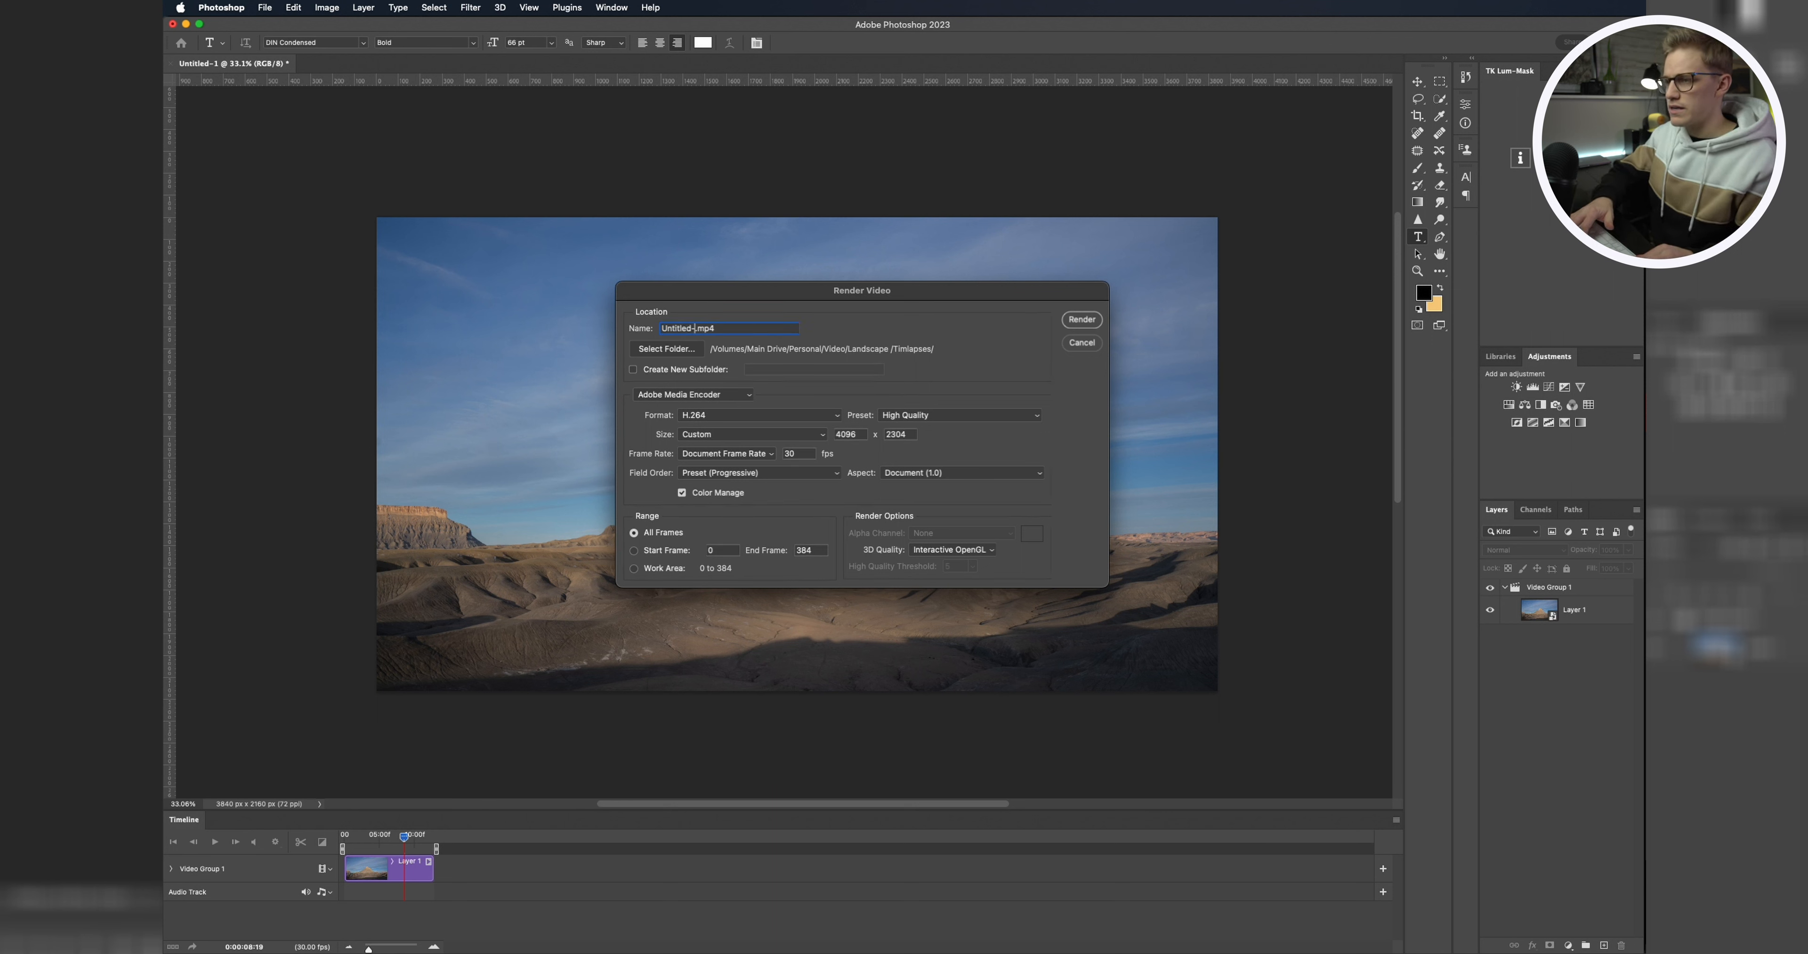
text(FTL)
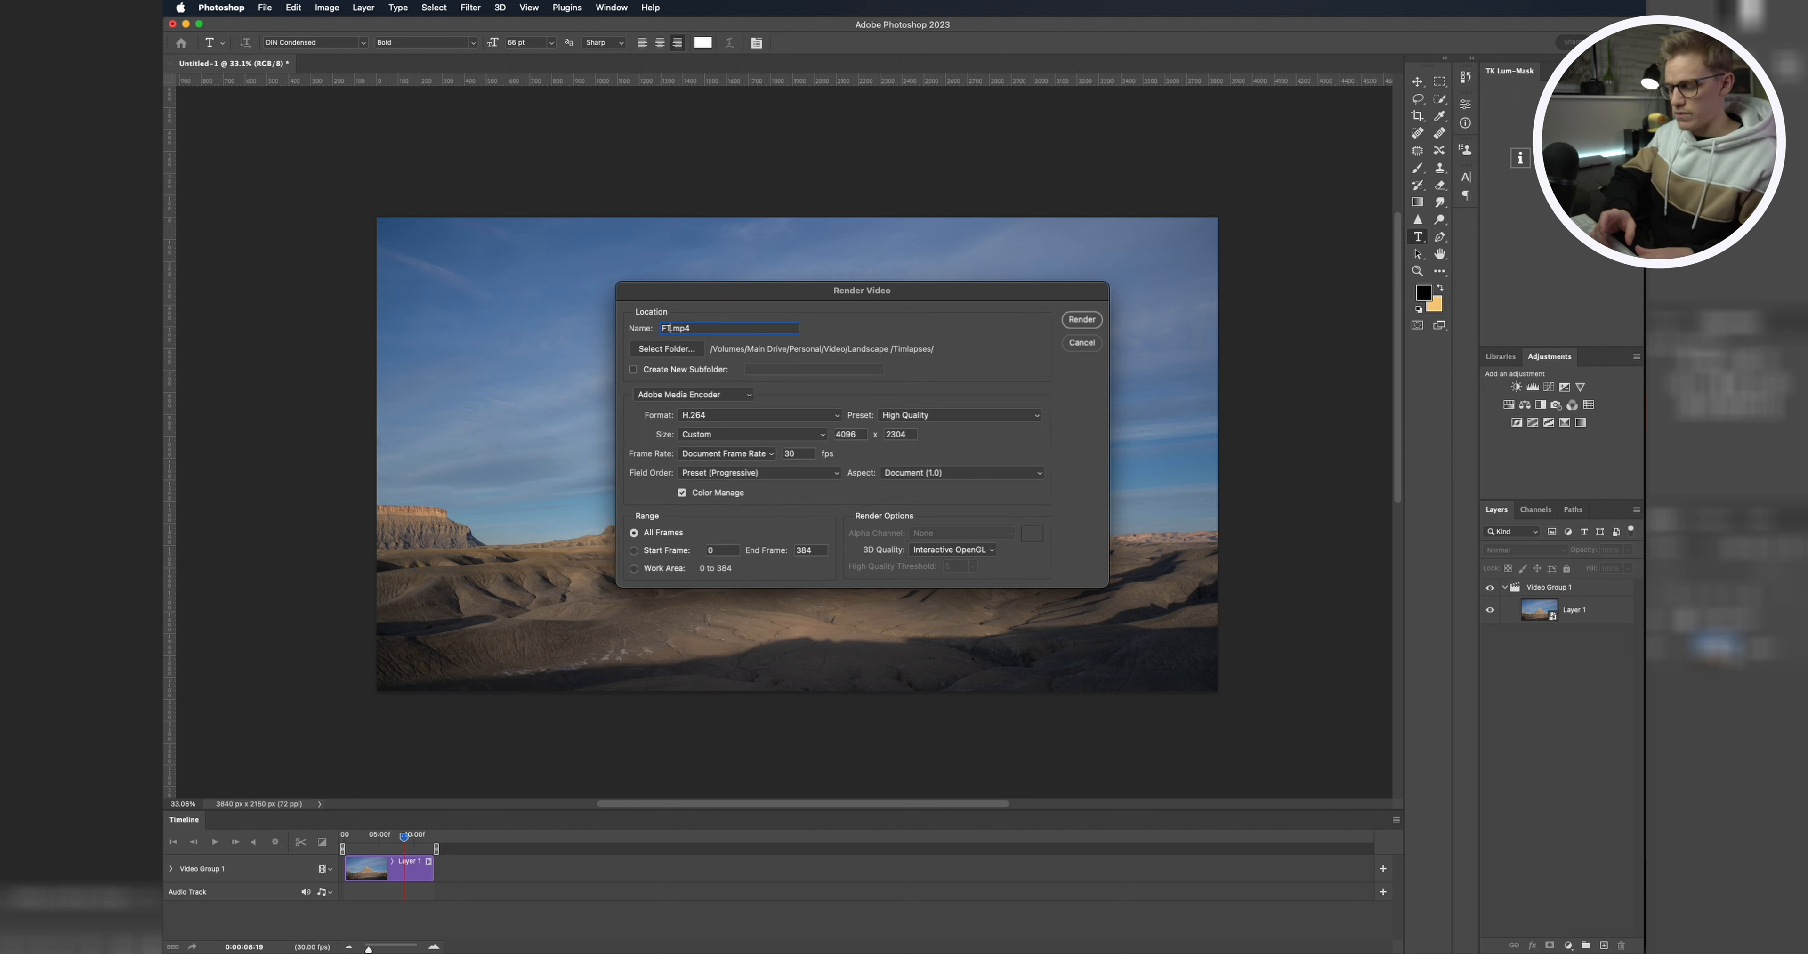
key(BackSpace)
key(BackSpace)
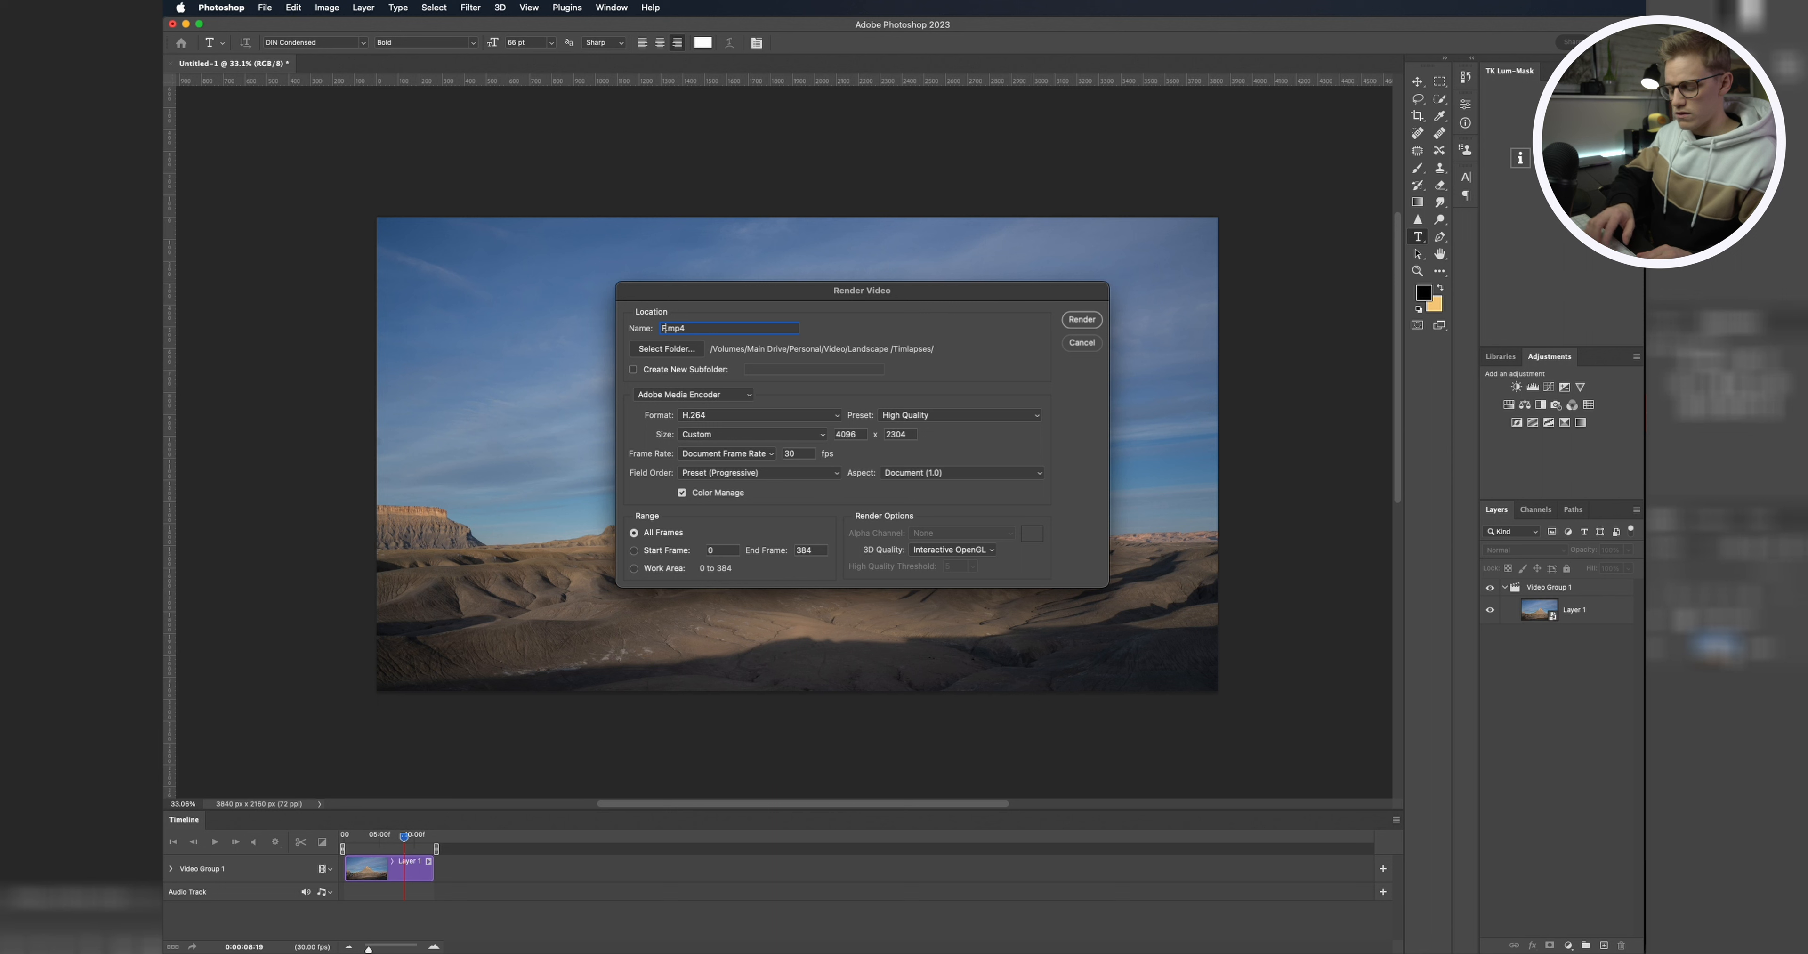
text(BTL)
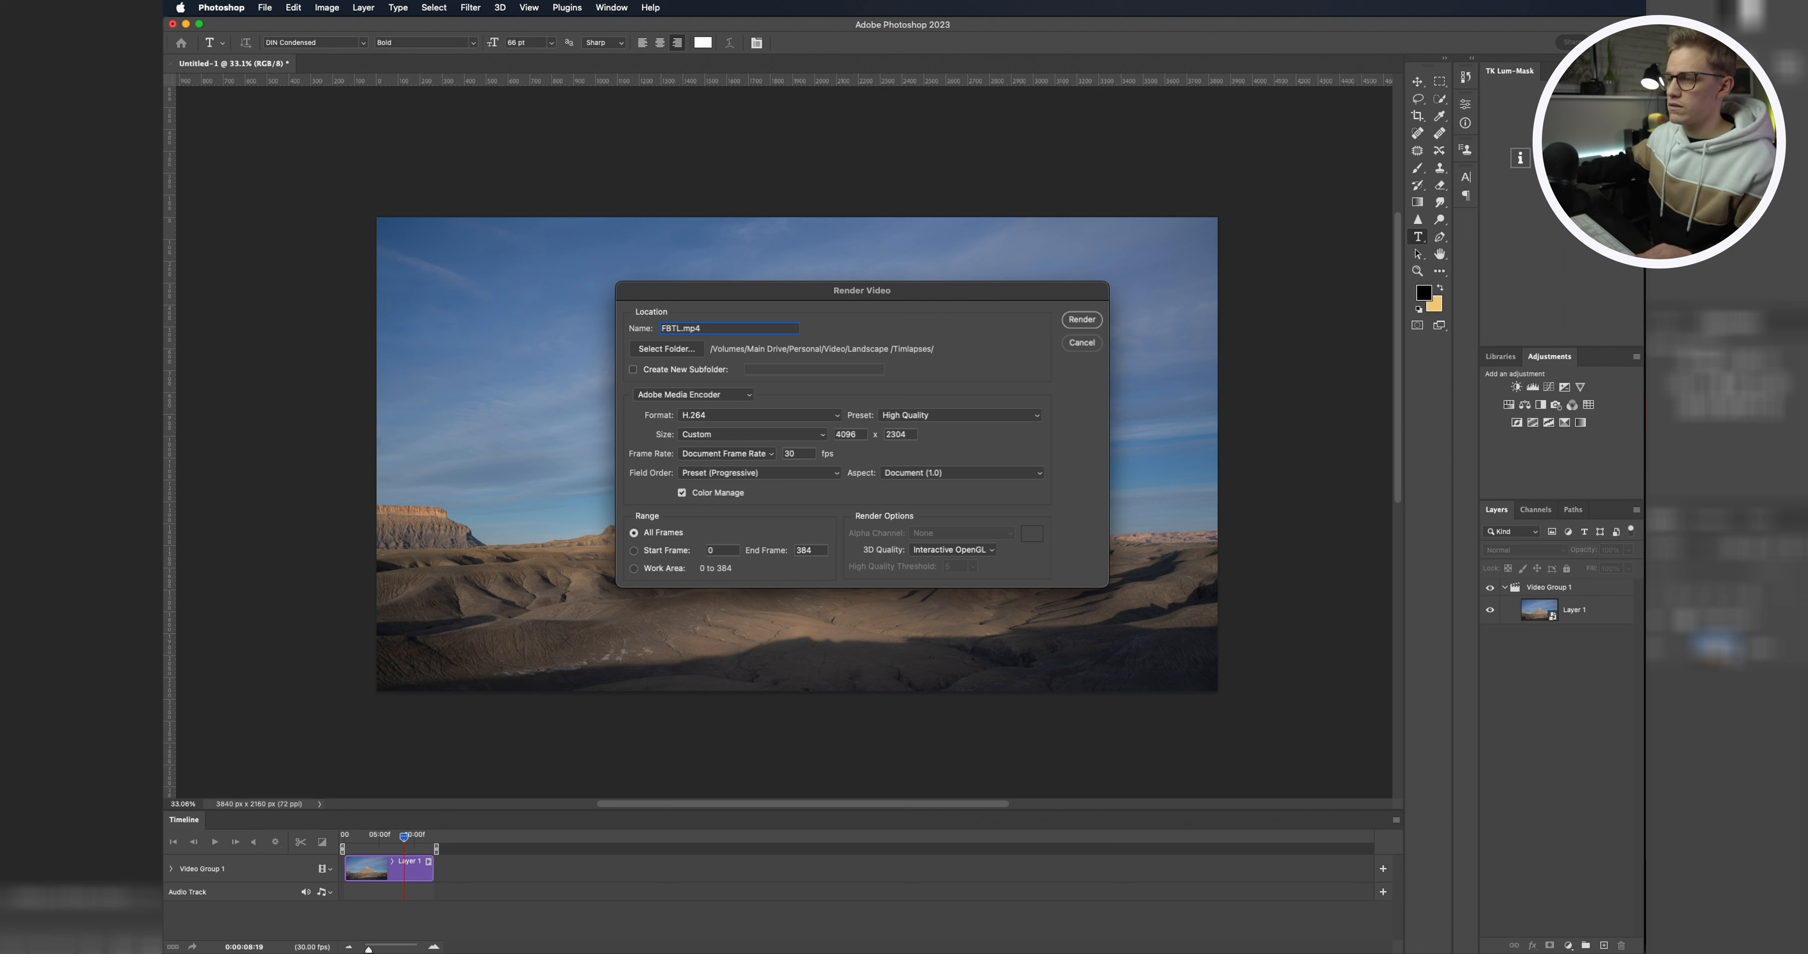
Step: Set the render size to 3840 × 2160 pixels
double_click(857, 436)
text(3840)
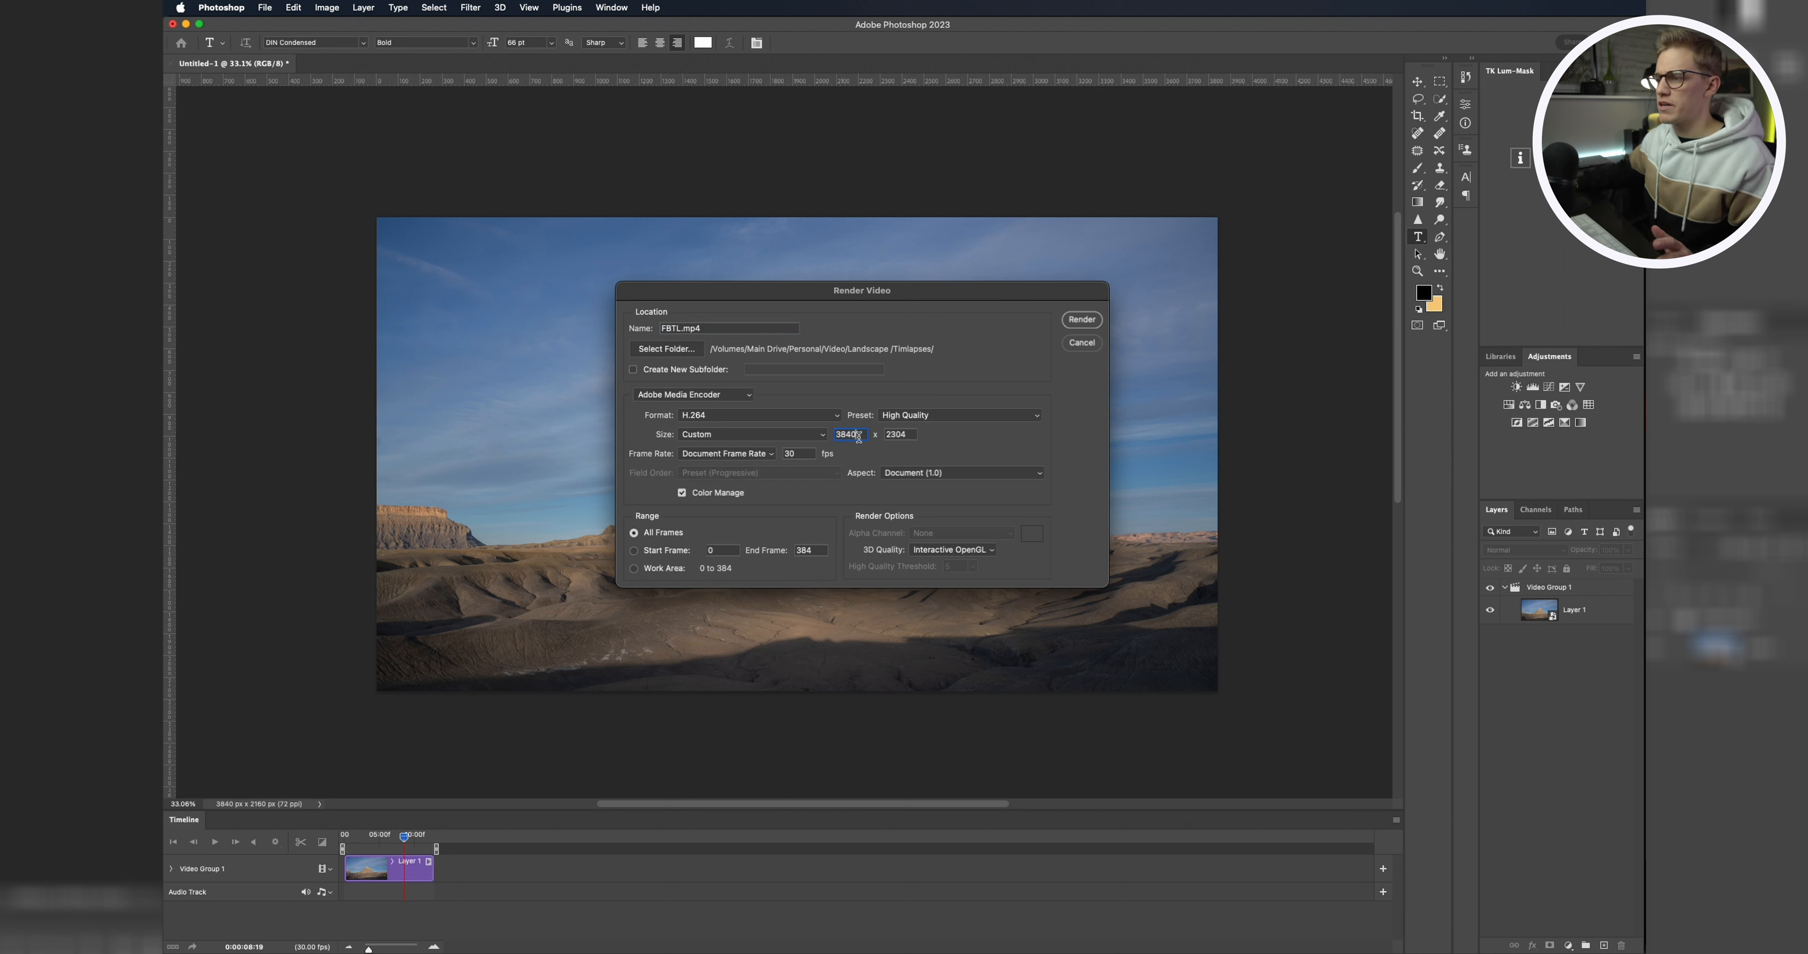
double_click(859, 438)
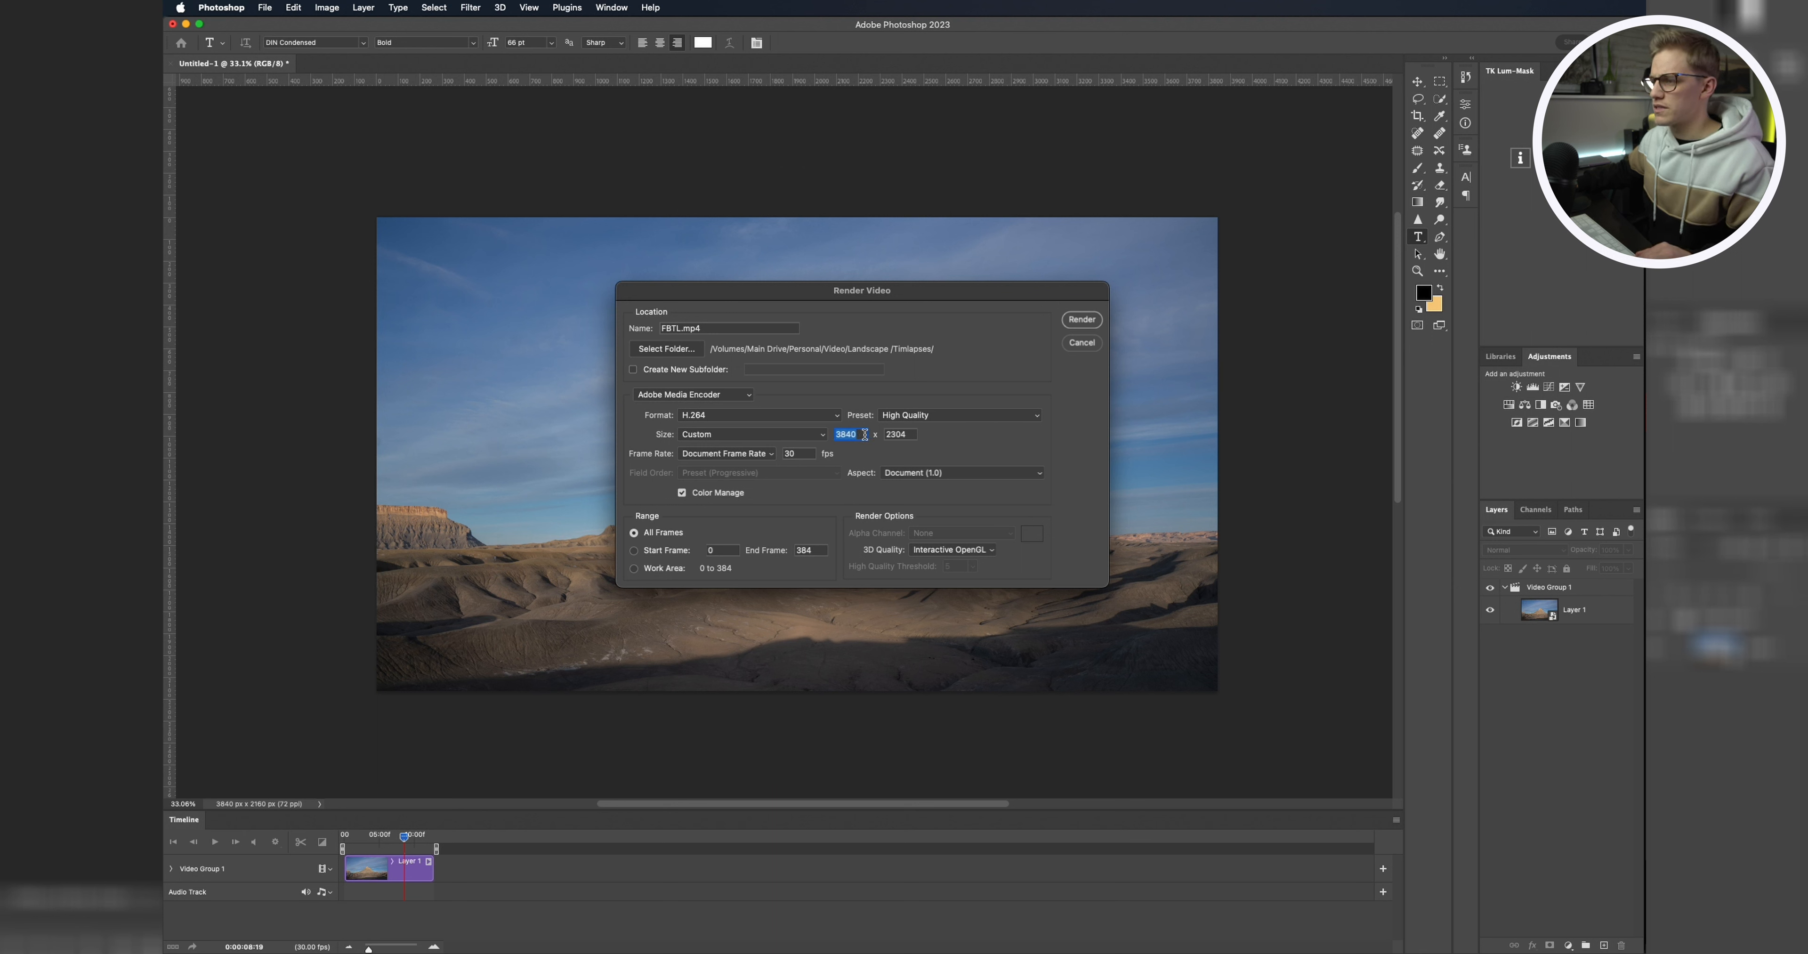
double_click(907, 434)
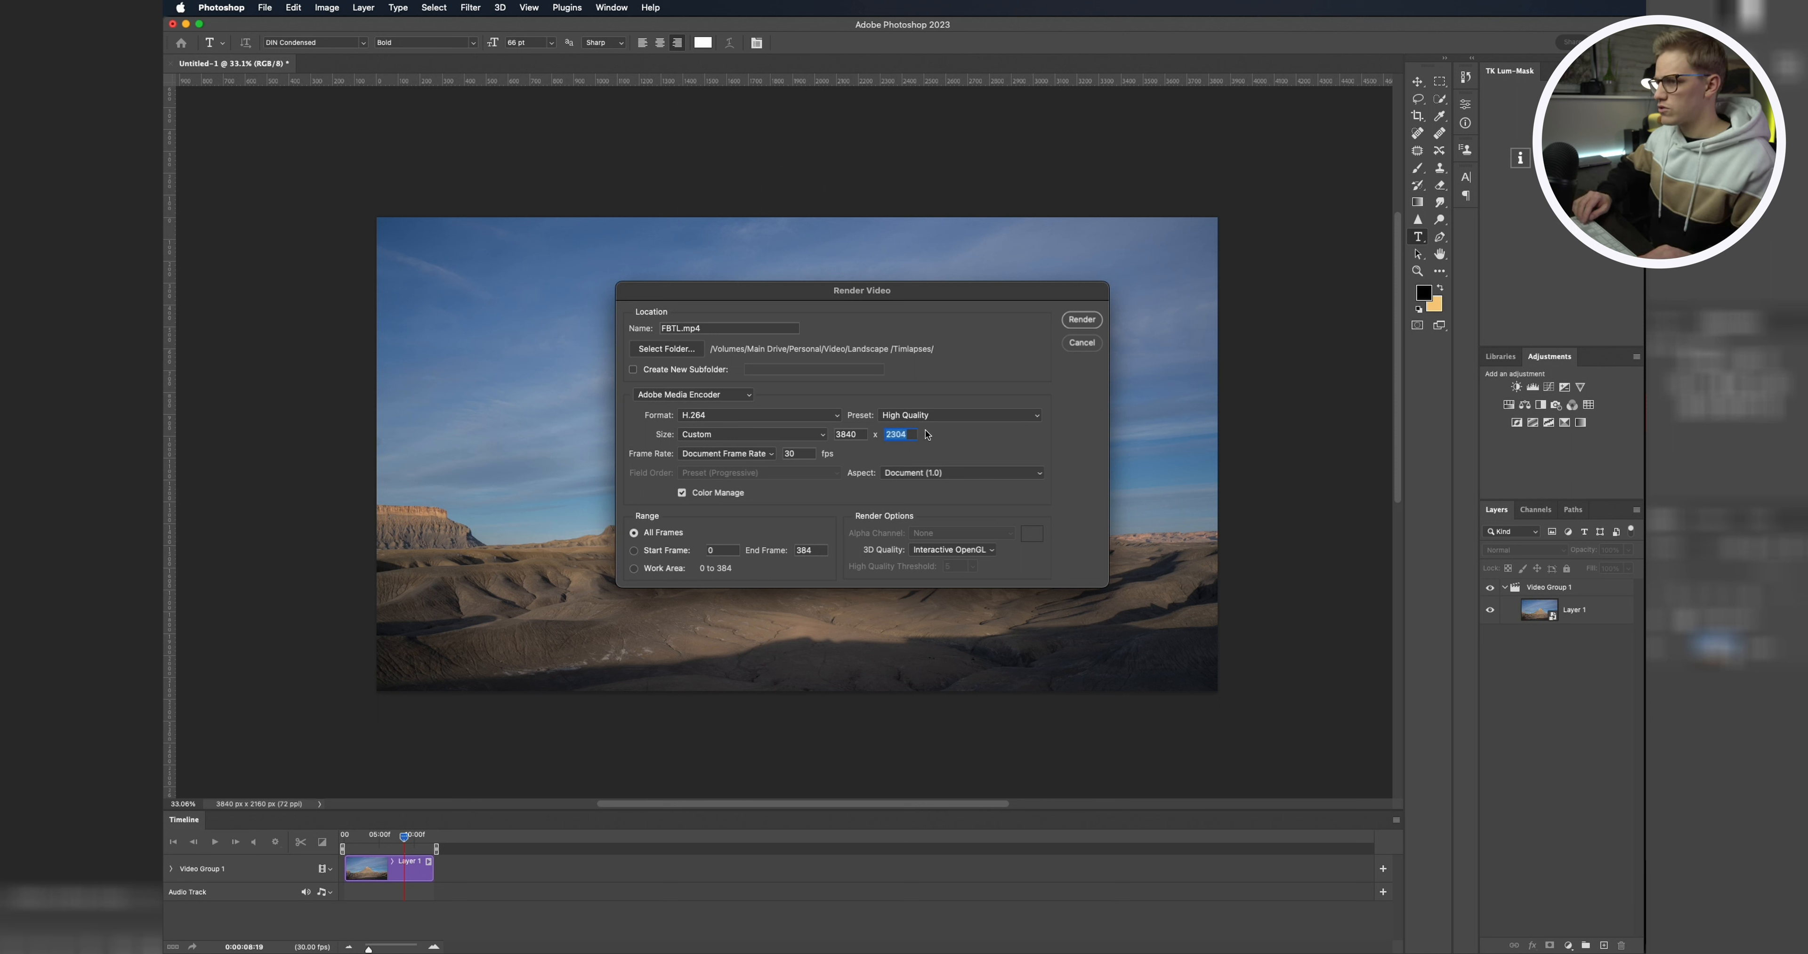
text(2160)
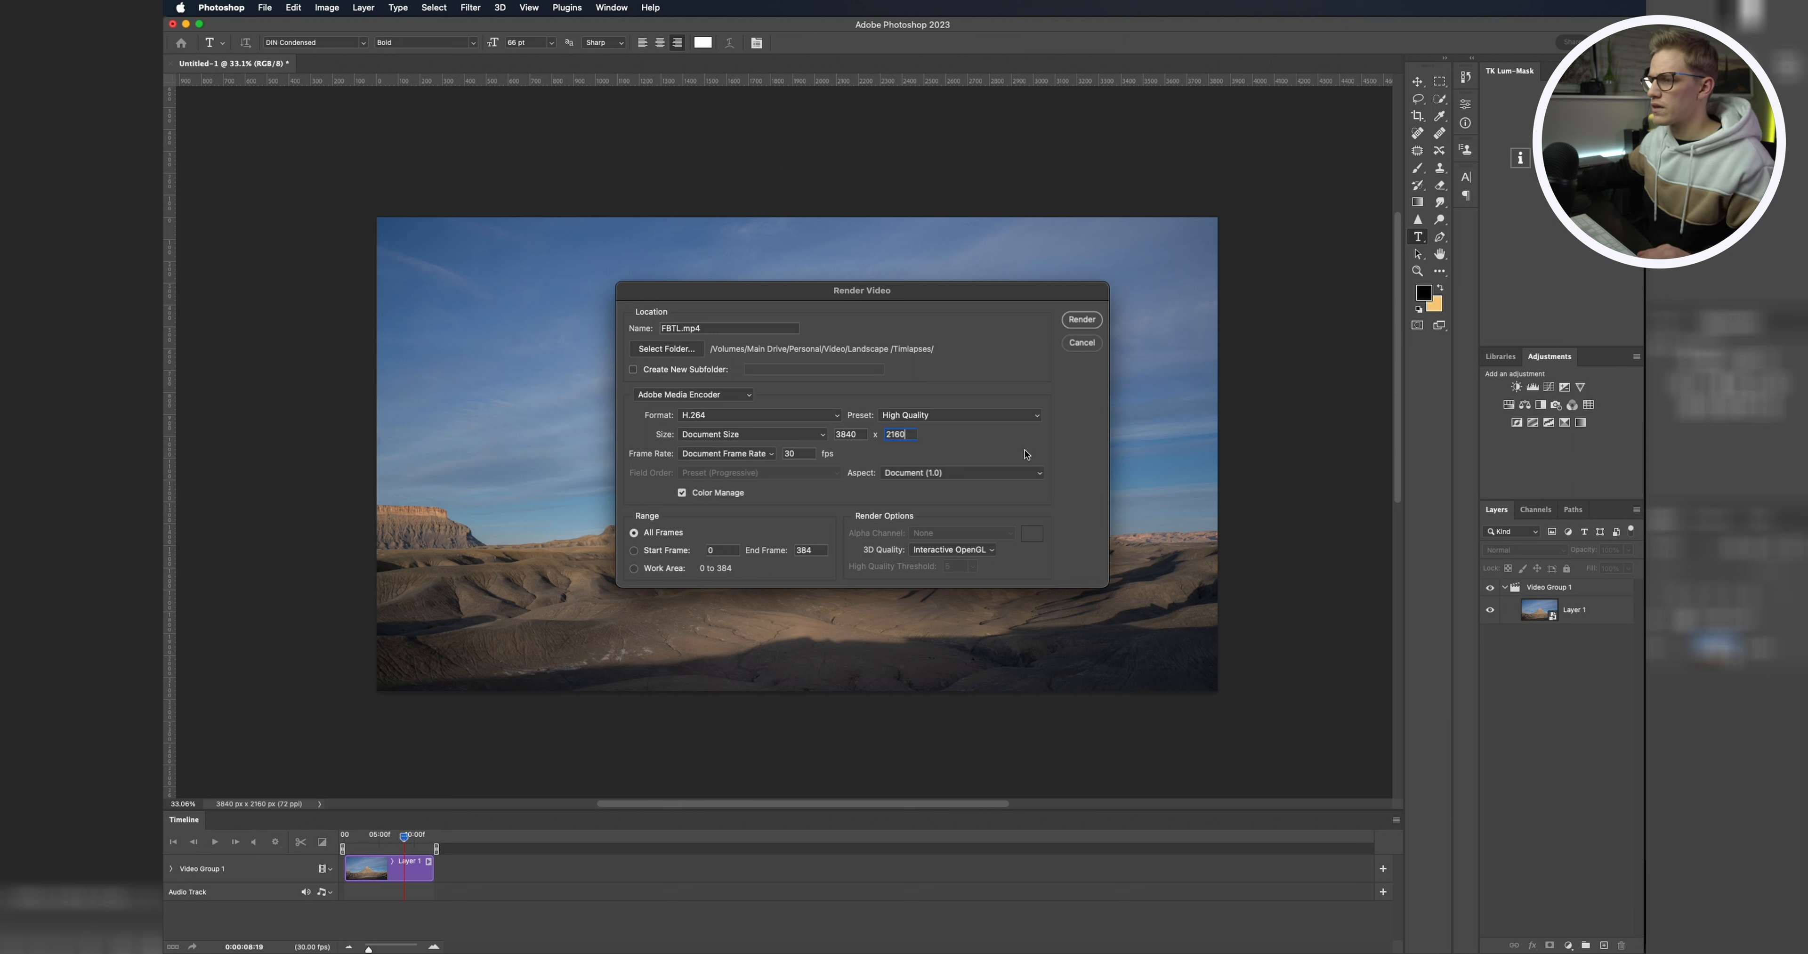
click(758, 434)
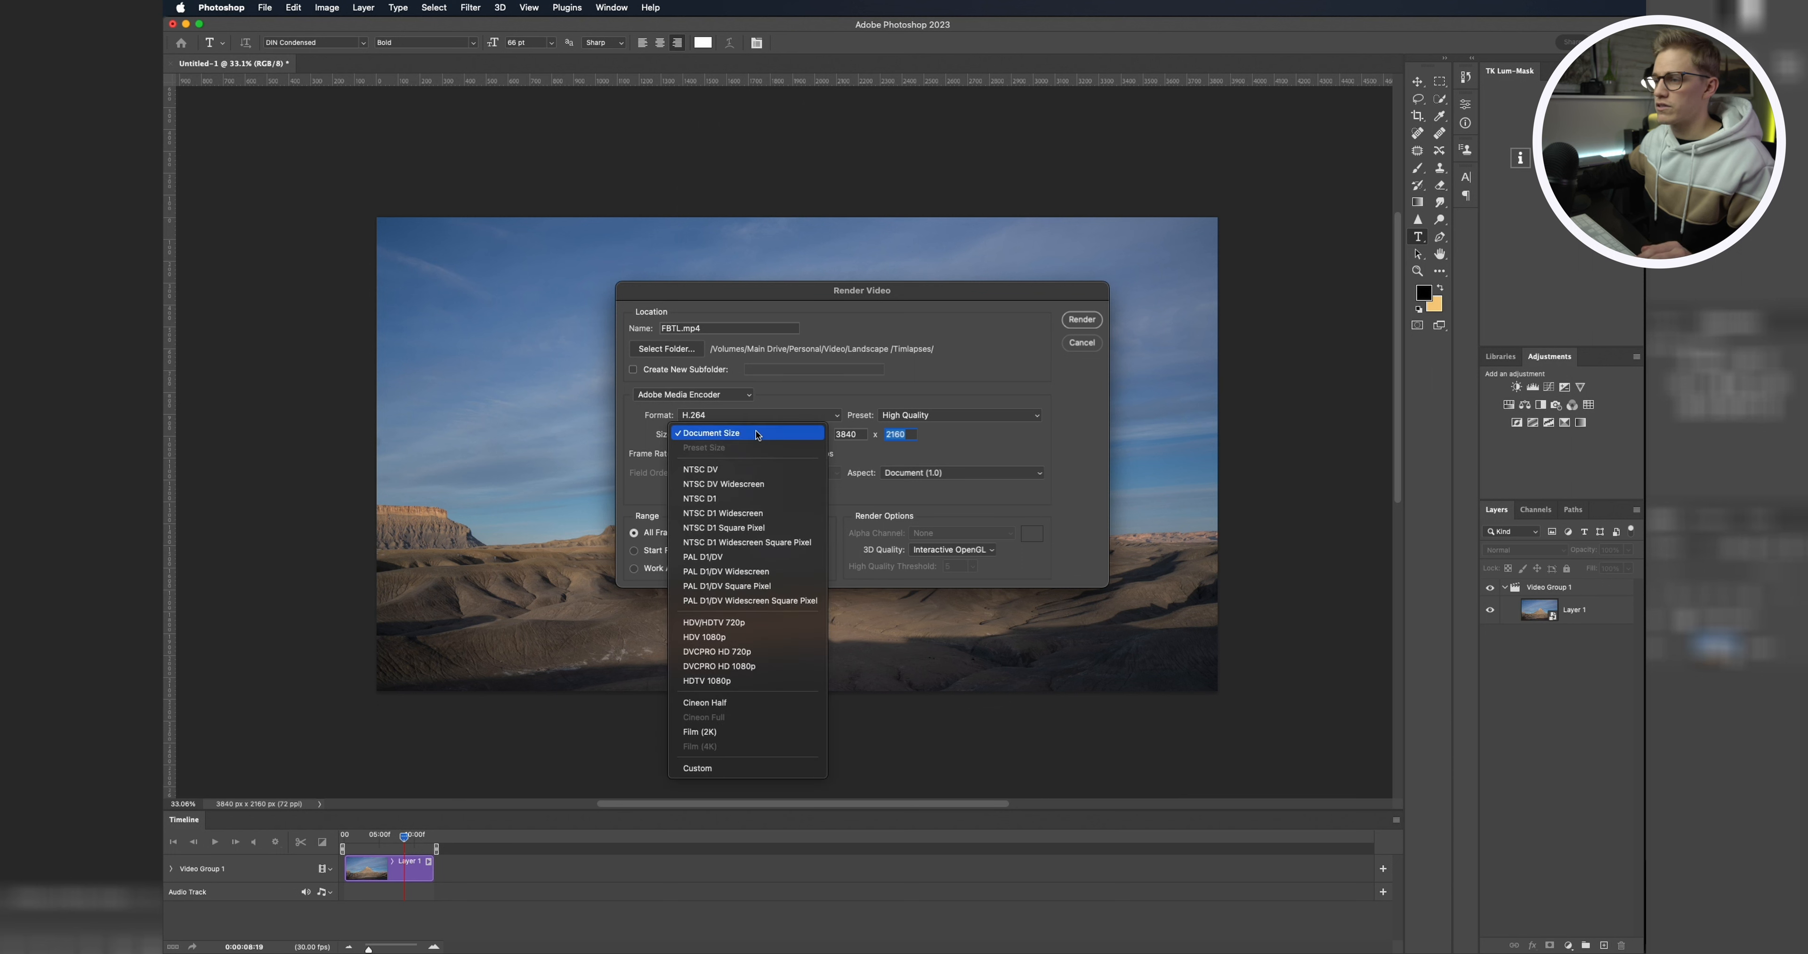
click(997, 440)
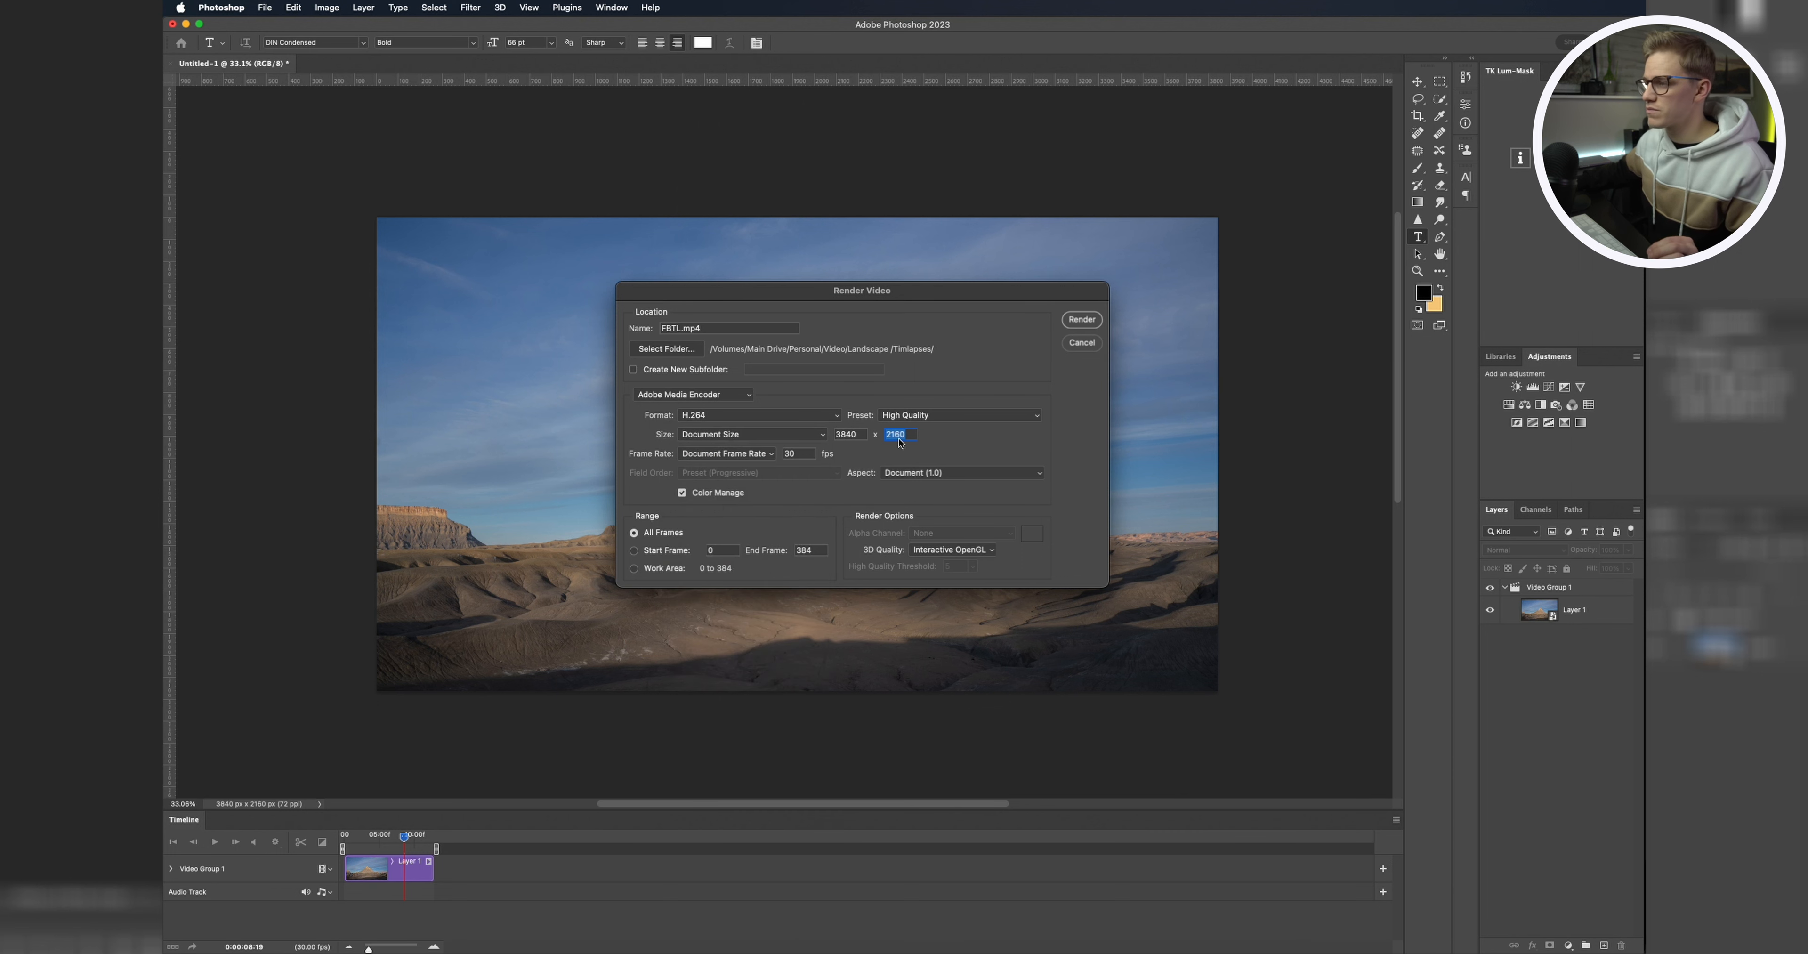